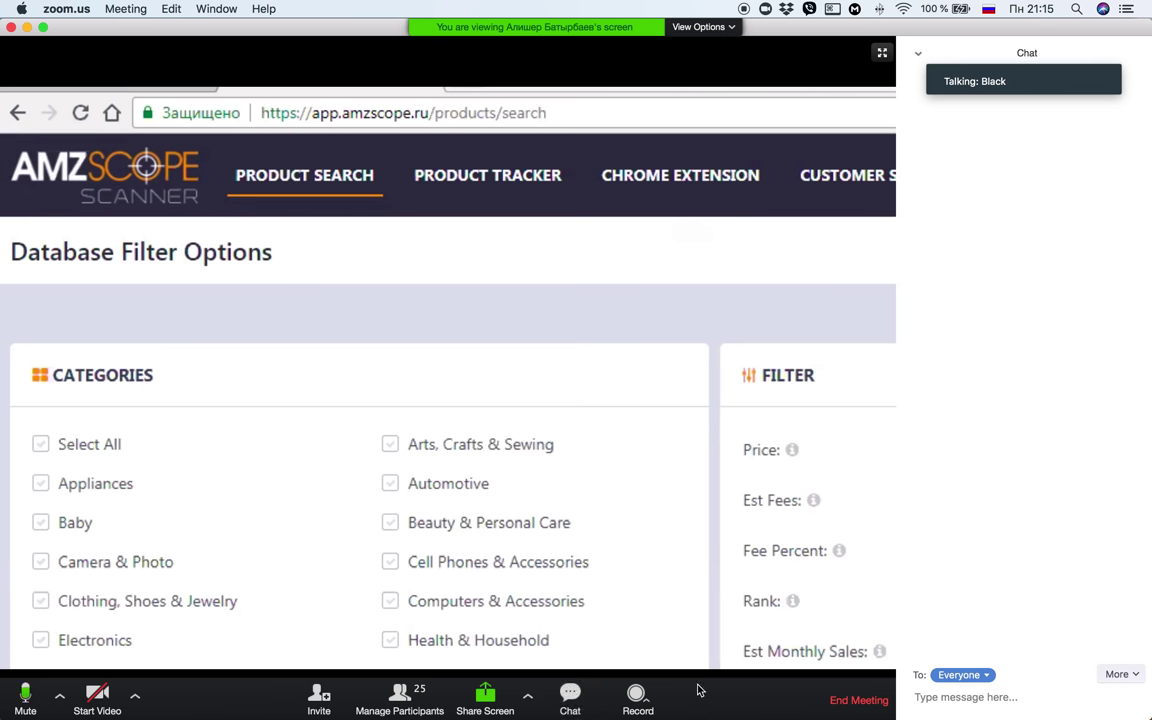
- Hide the chat panel, view the shared content in full screen and open the group chat
{"action": "left_click", "coordinate": [569, 695]}
{"action": "left_click", "coordinate": [879, 50]}
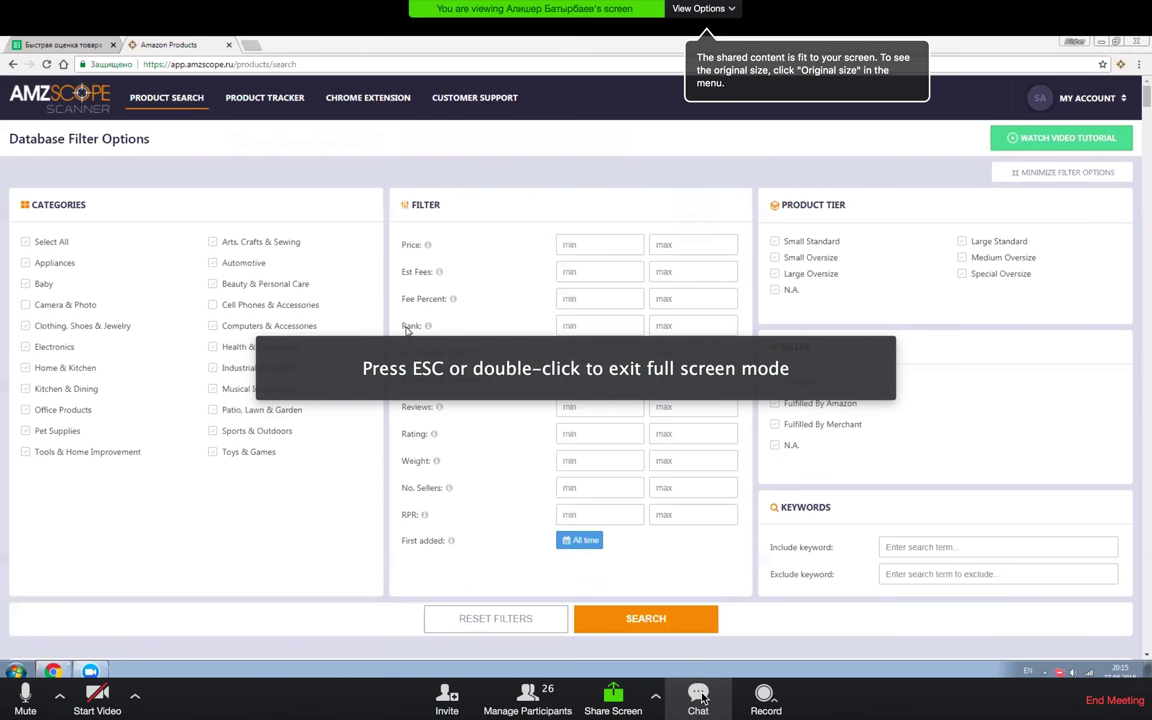
{"action": "left_click", "coordinate": [697, 697]}
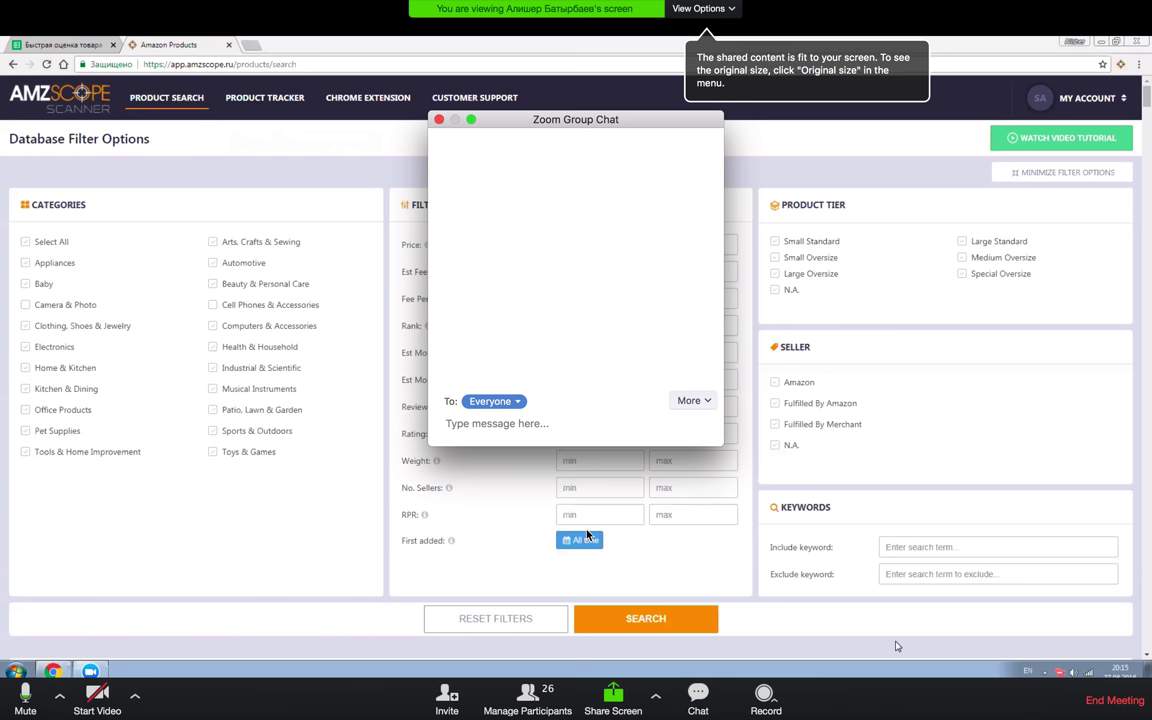
{"action": "left_click", "coordinate": [611, 702]}
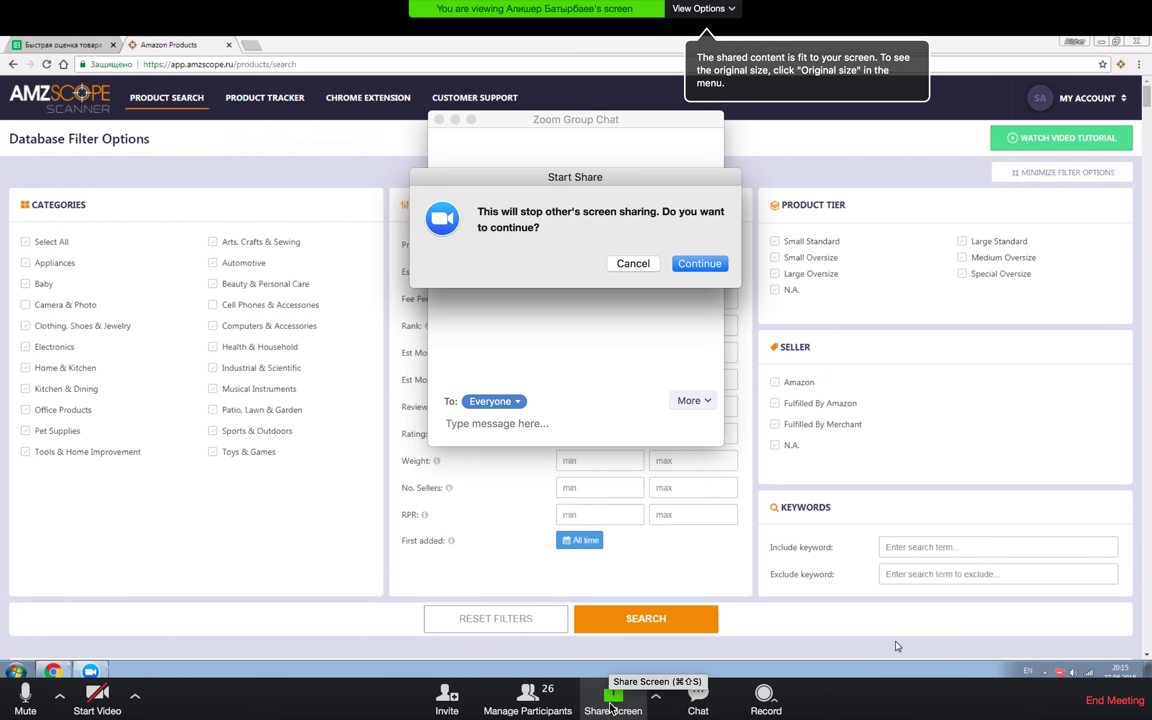
{"action": "left_click", "coordinate": [634, 264]}
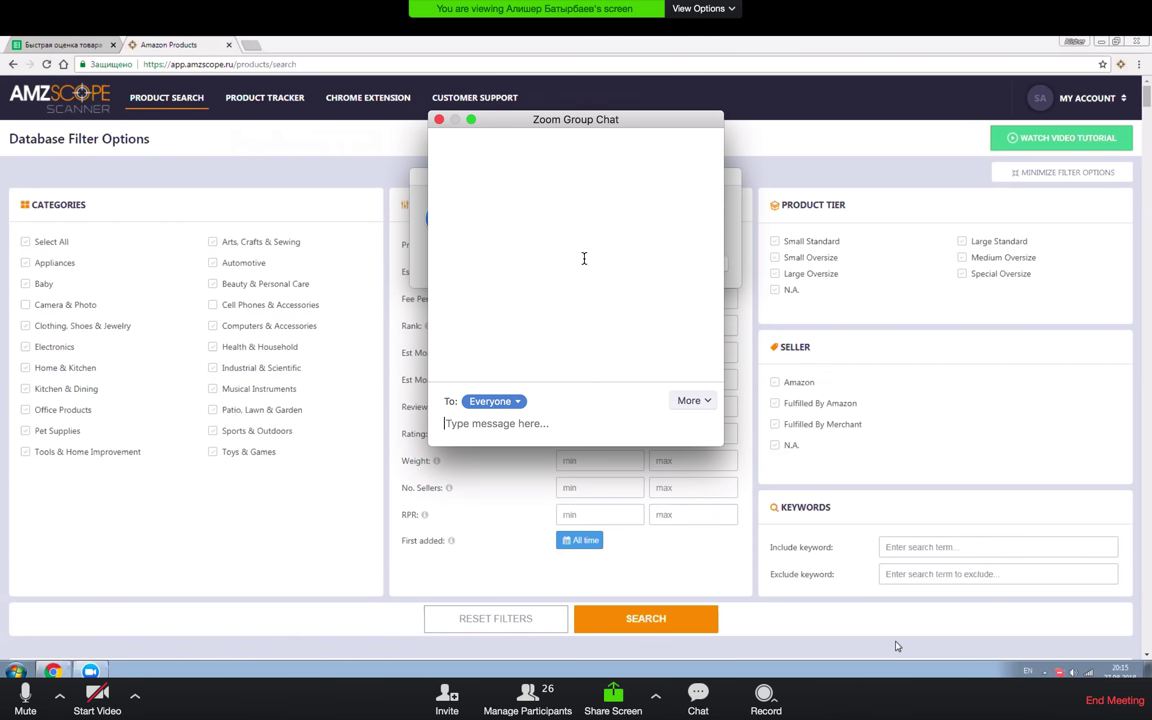
{"action": "left_click", "coordinate": [438, 119]}
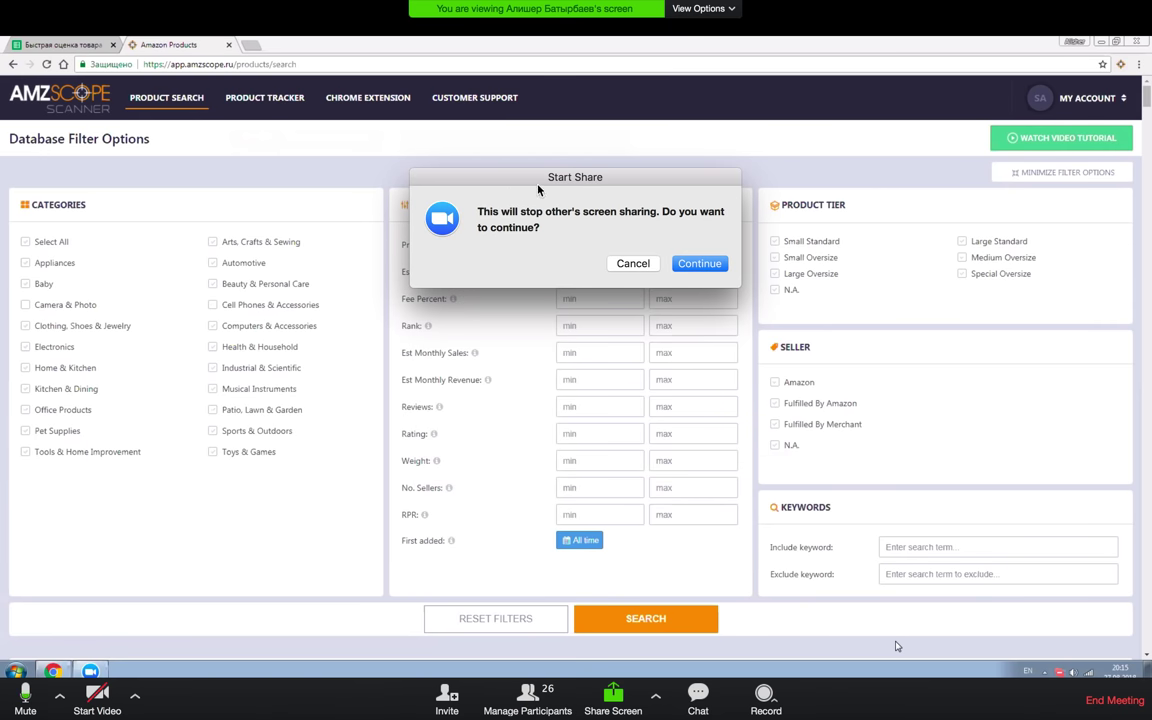
{"action": "left_click", "coordinate": [636, 269]}
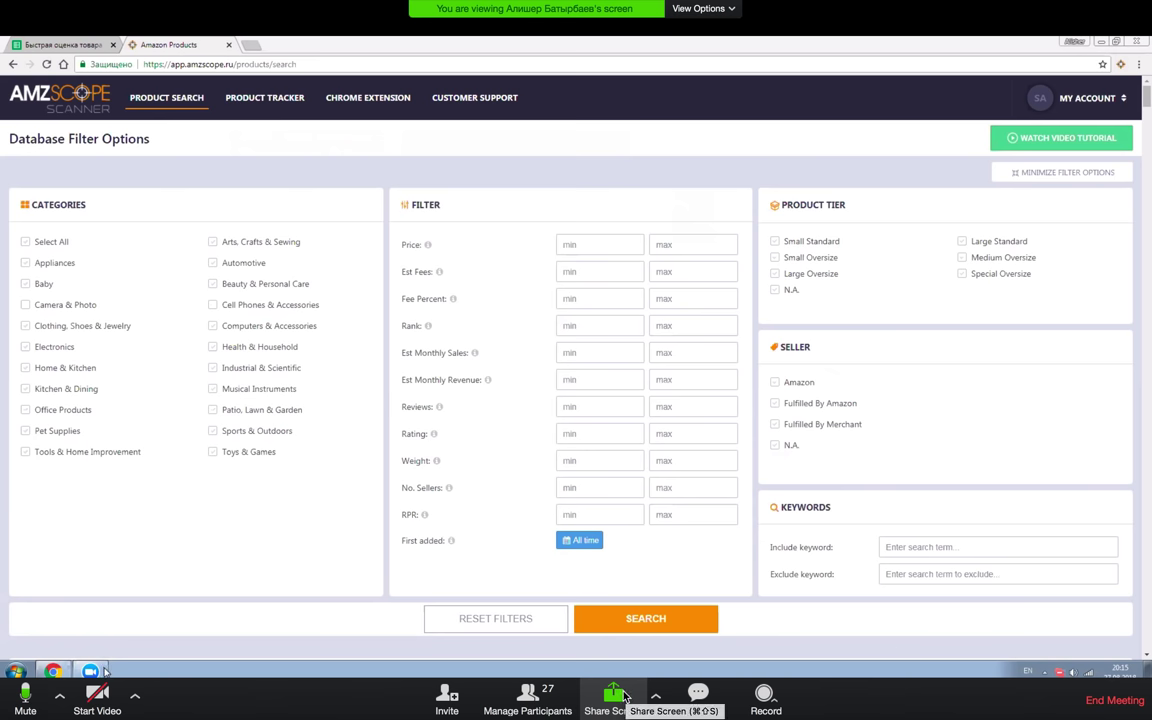
- Check the group chat, collapse the participant videos and exit full screen
{"action": "left_click", "coordinate": [700, 700]}
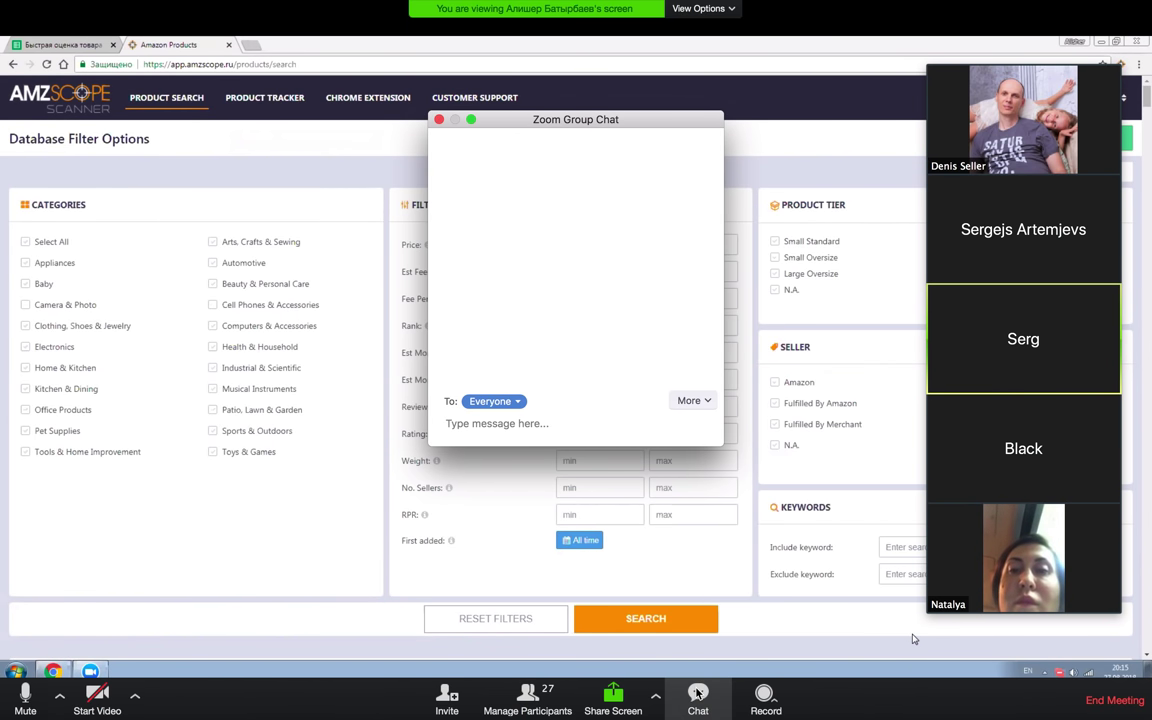
{"action": "left_click", "coordinate": [439, 119]}
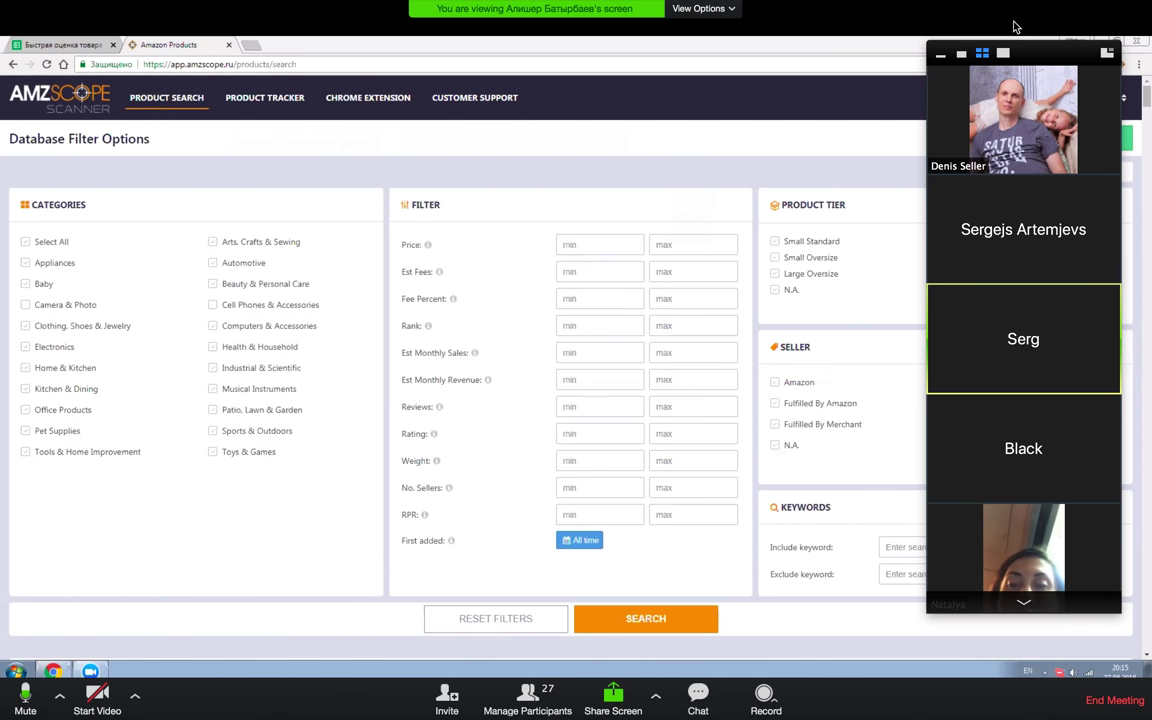
{"action": "left_click", "coordinate": [940, 57]}
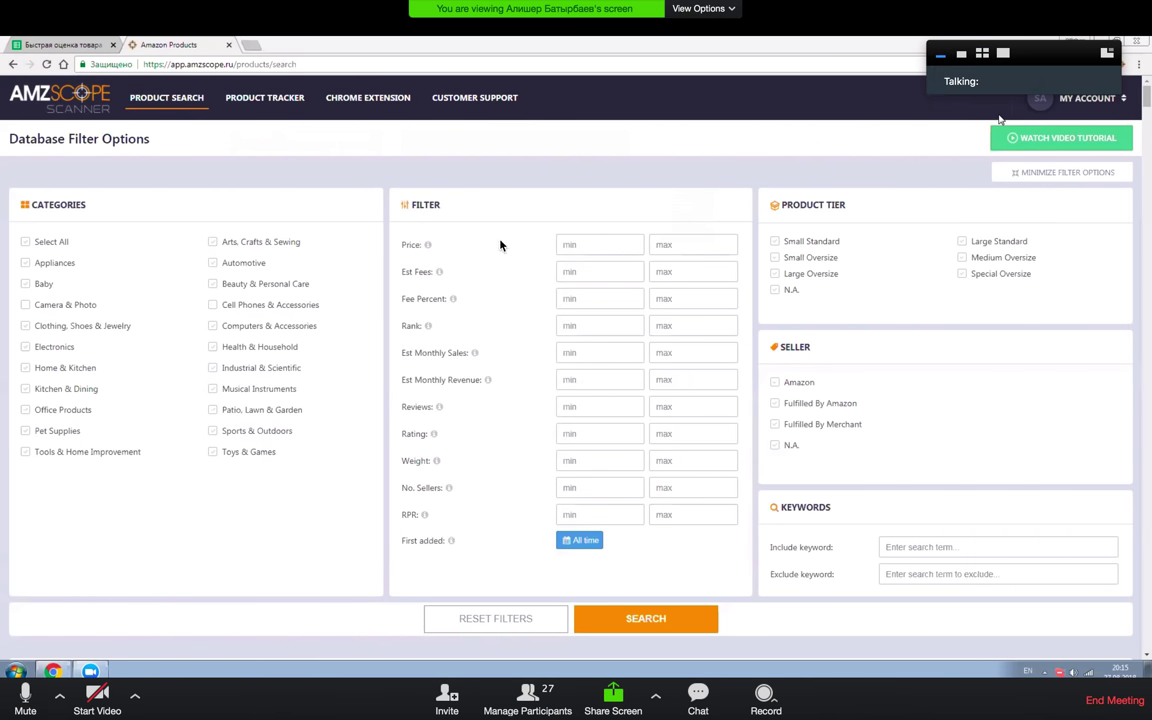
{"action": "key", "text": "Escape"}
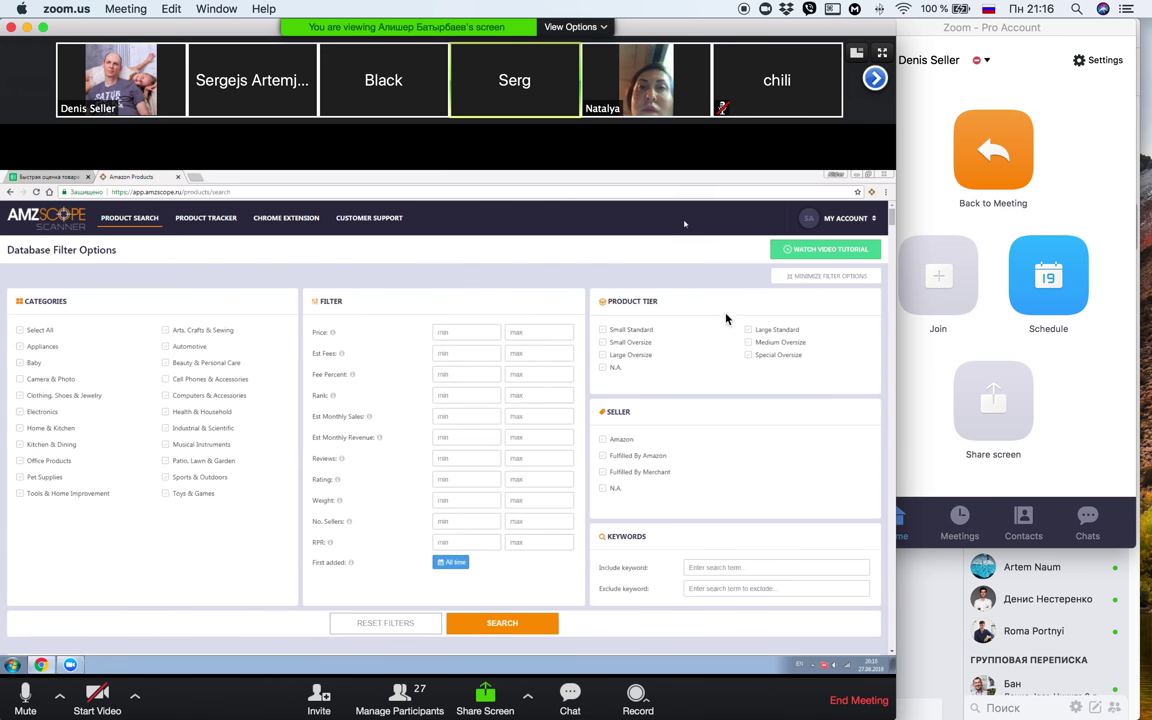
- Check the meeting chat for messages and close it again
{"action": "left_click", "coordinate": [569, 697]}
{"action": "left_click", "coordinate": [569, 697]}
{"action": "left_click", "coordinate": [569, 697]}
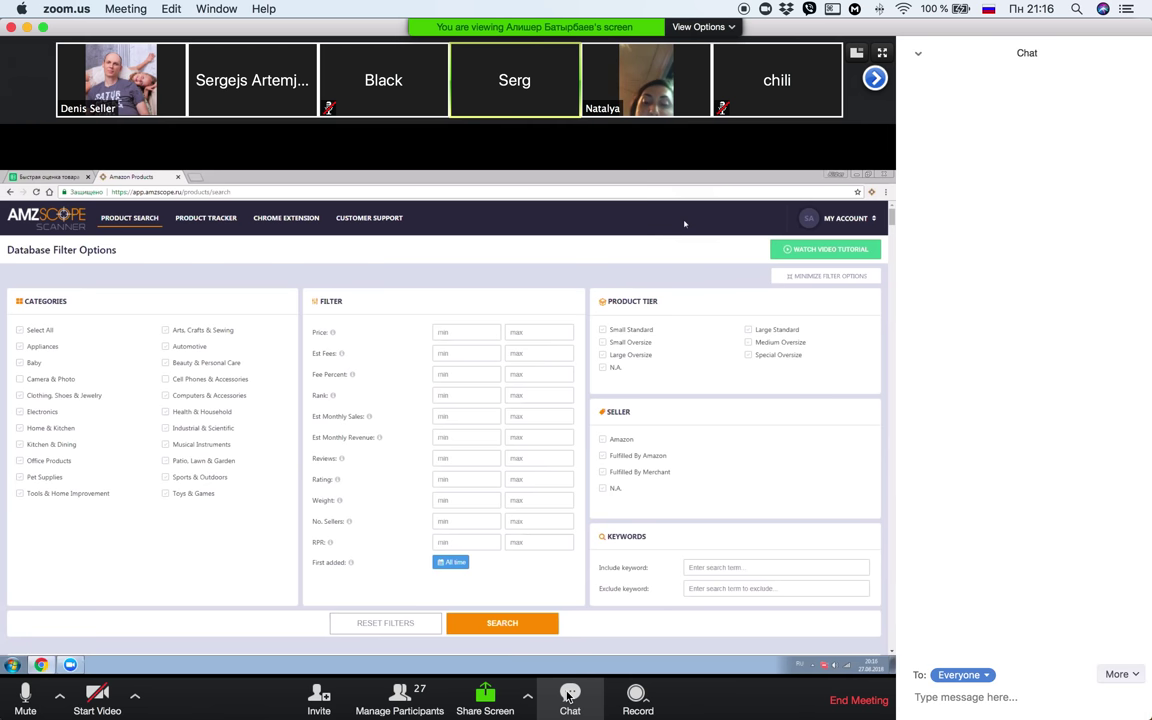
{"action": "left_click", "coordinate": [918, 55]}
{"action": "left_click", "coordinate": [948, 71]}
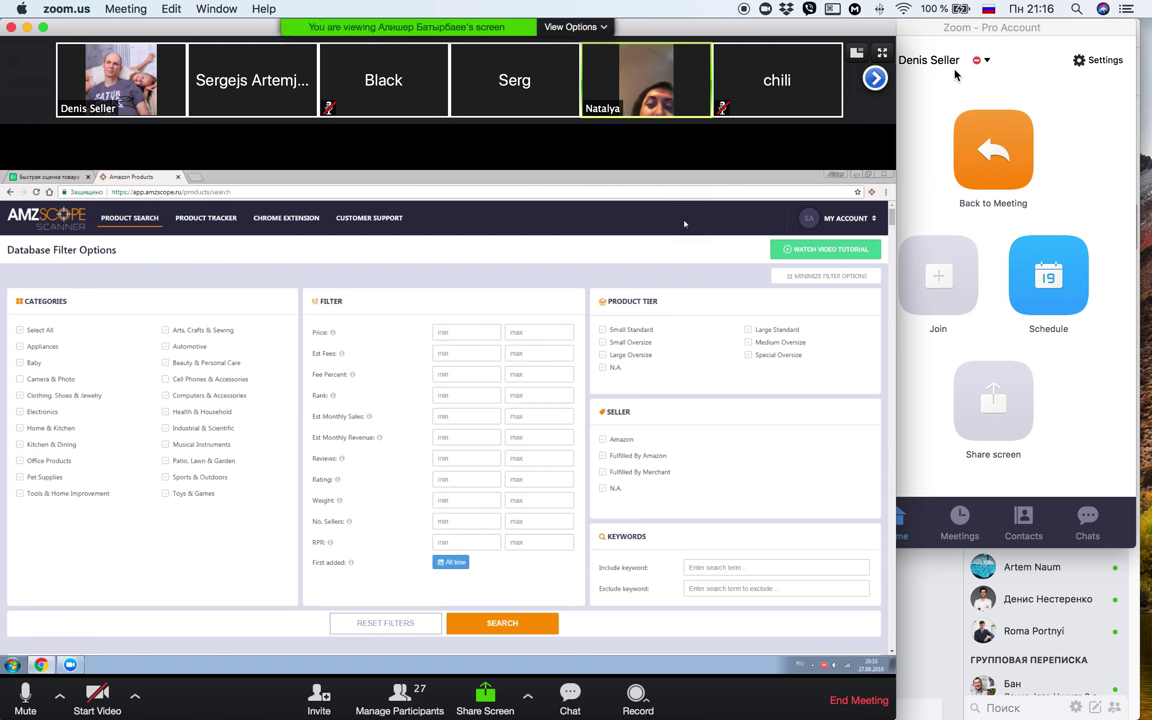
- Mute all participants while allowing them to unmute themselves, and mute the host's own microphone
{"action": "mouse_move", "coordinate": [393, 705]}
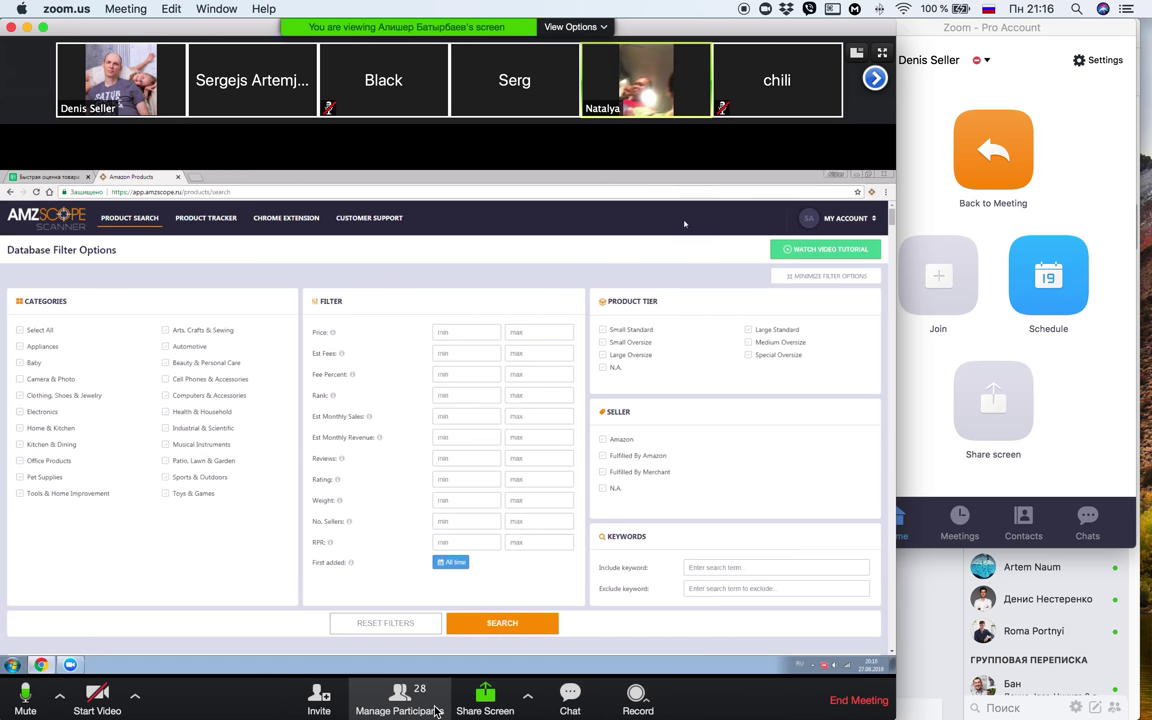
{"action": "left_click", "coordinate": [393, 705]}
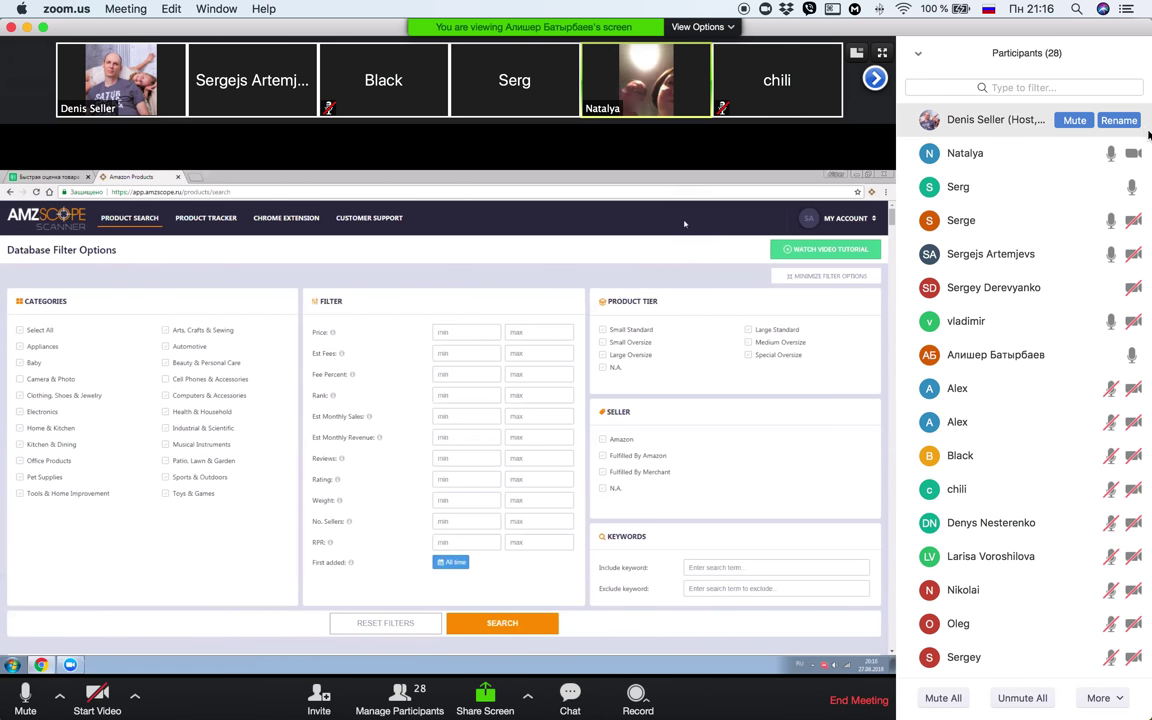
{"action": "left_click", "coordinate": [942, 697]}
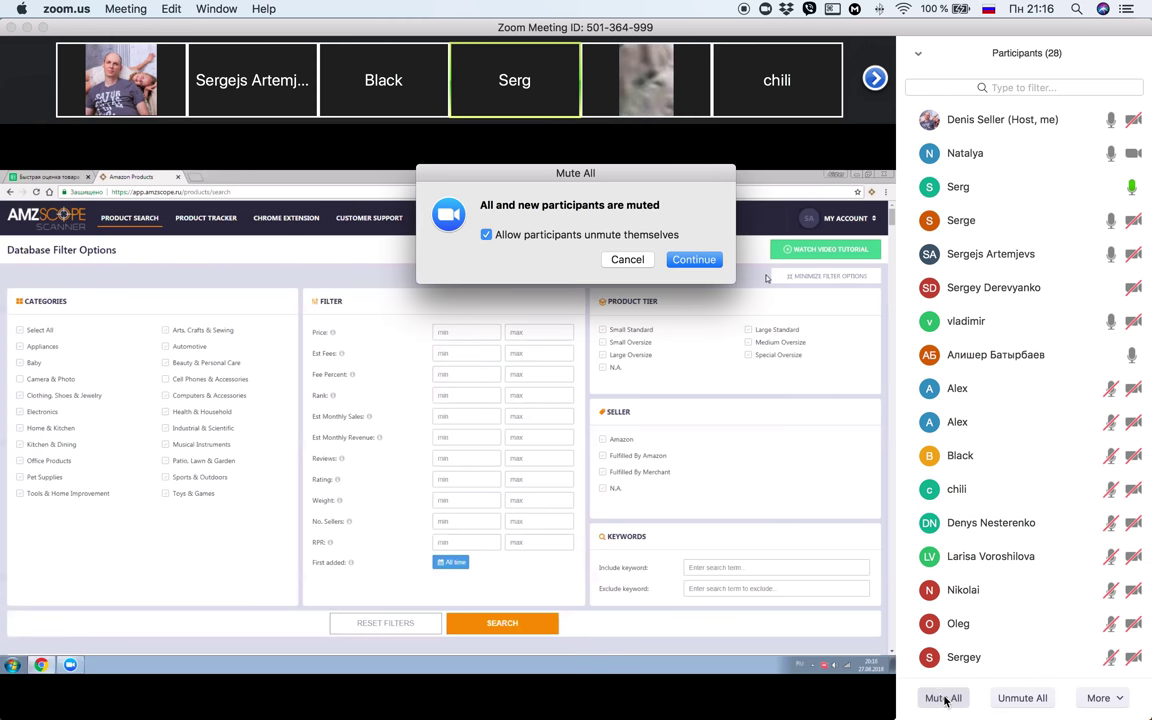
{"action": "left_click", "coordinate": [691, 260]}
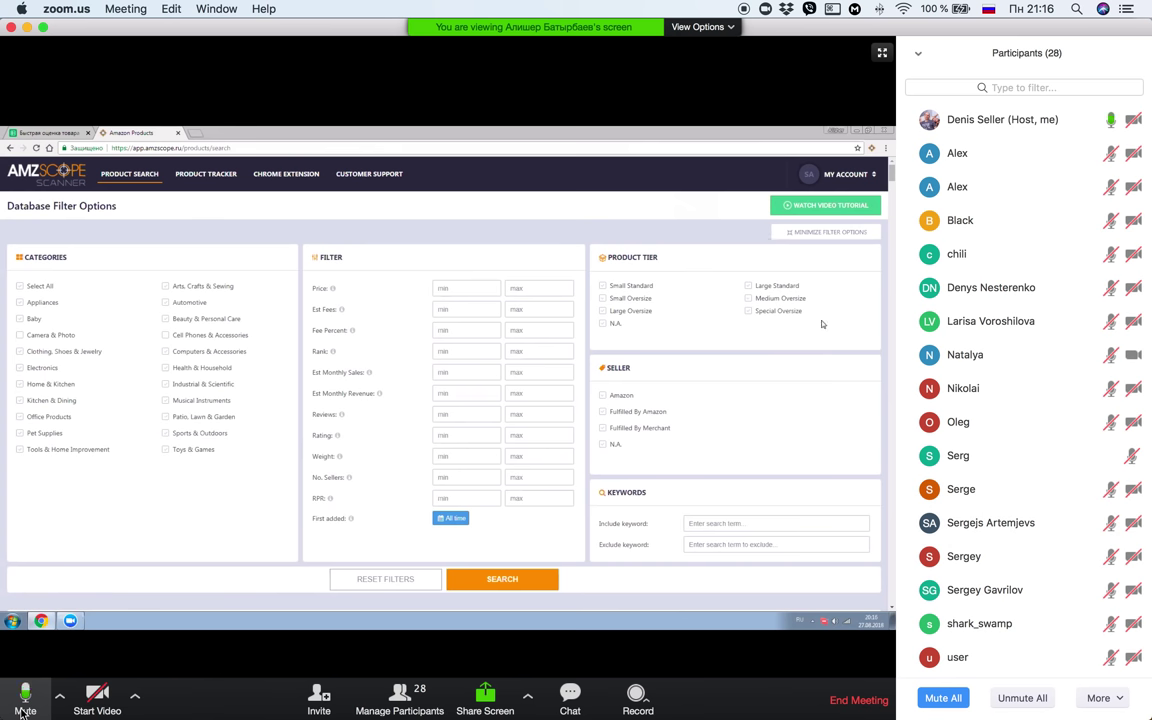
{"action": "left_click", "coordinate": [22, 705]}
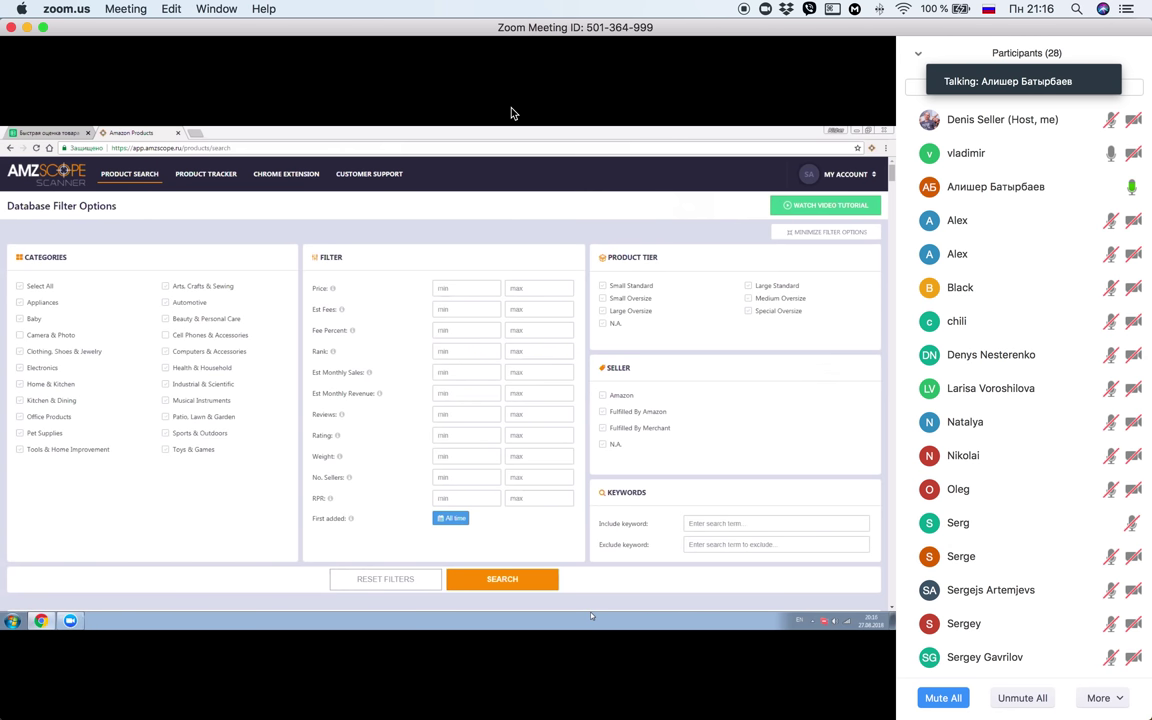
- Show the shared screen in full screen mode
{"action": "left_click", "coordinate": [1046, 10]}
{"action": "left_click", "coordinate": [717, 58]}
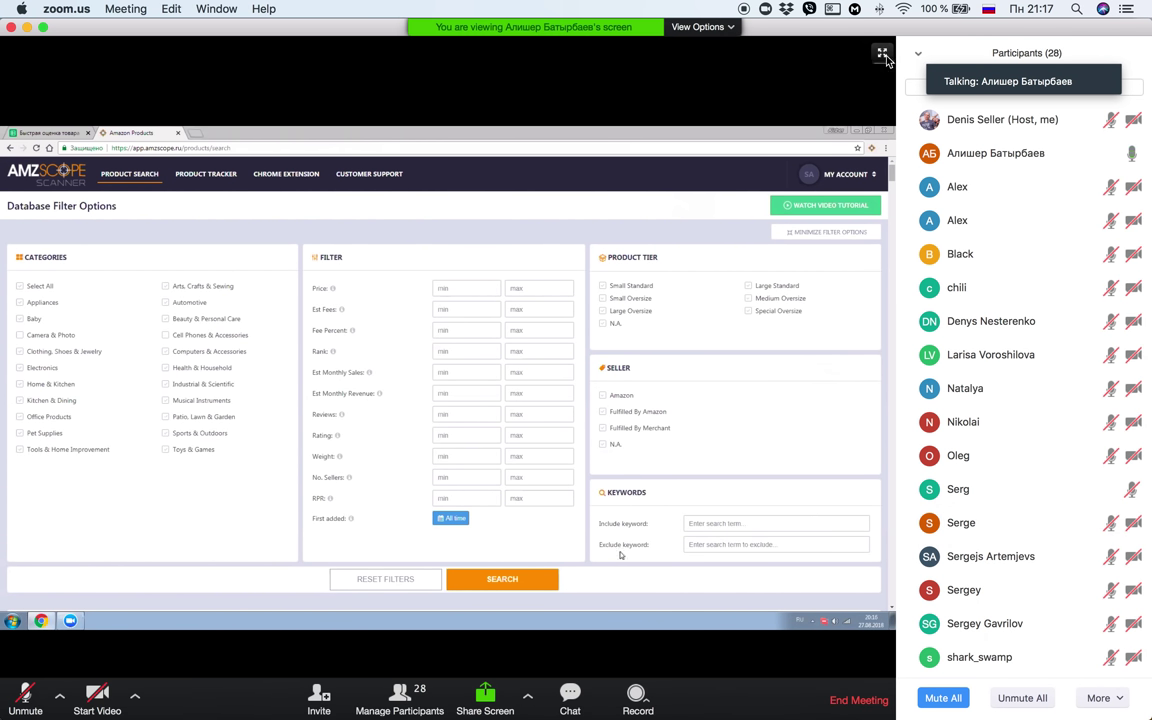
{"action": "left_click", "coordinate": [882, 54]}
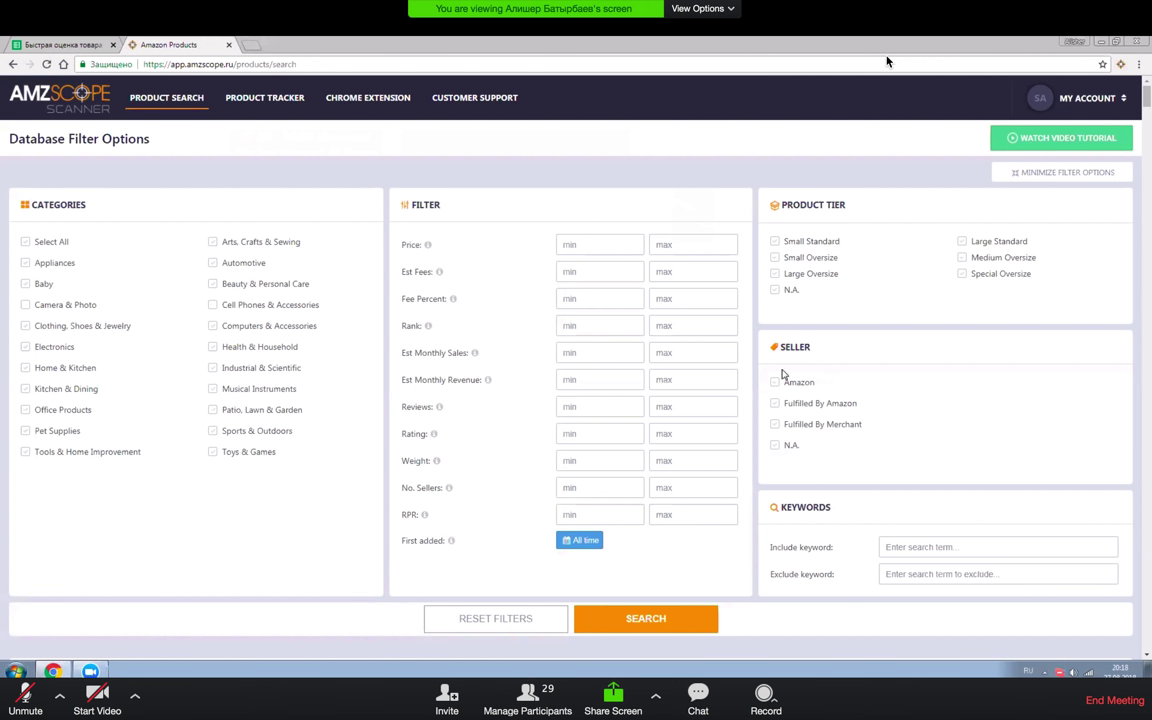
- Select all categories except Clothing, Shoes & Jewelry, Industrial & Scientific and Musical Instruments
{"action": "right_click", "coordinate": [762, 324]}
{"action": "left_click", "coordinate": [762, 324]}
{"action": "left_click", "coordinate": [55, 245]}
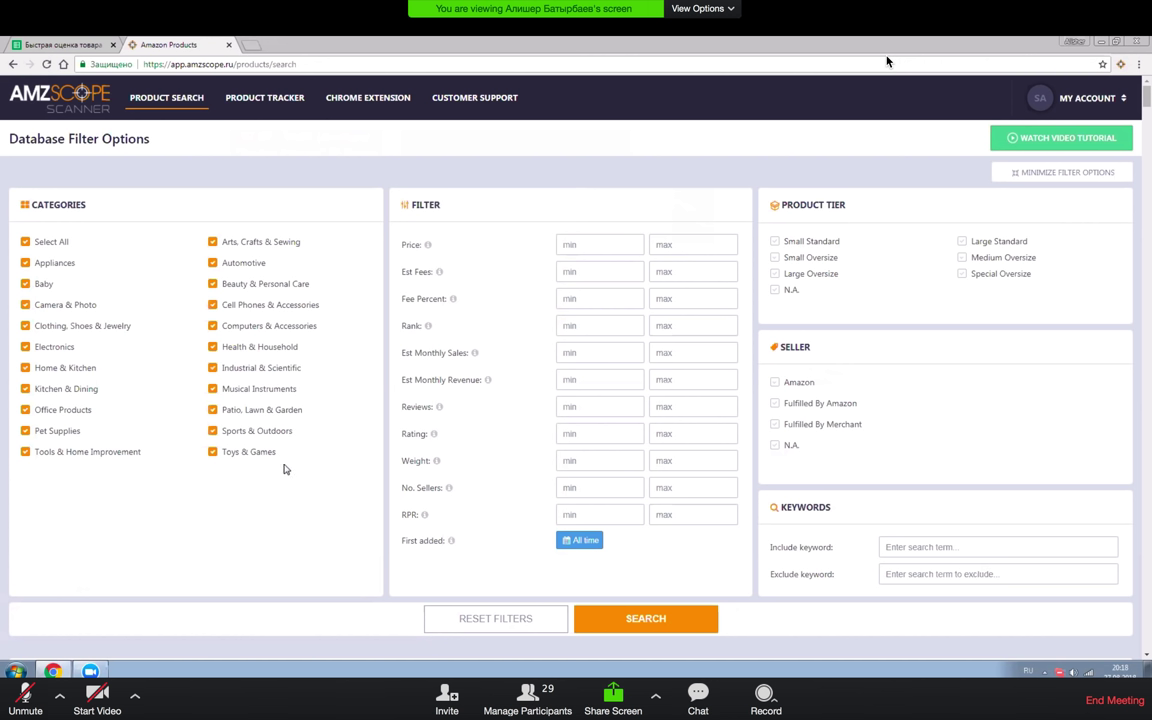
{"action": "left_click", "coordinate": [111, 332]}
{"action": "left_click", "coordinate": [272, 370]}
{"action": "left_click", "coordinate": [279, 391]}
- Set the product price filter to a range of 50 to 100
{"action": "left_click", "coordinate": [590, 246]}
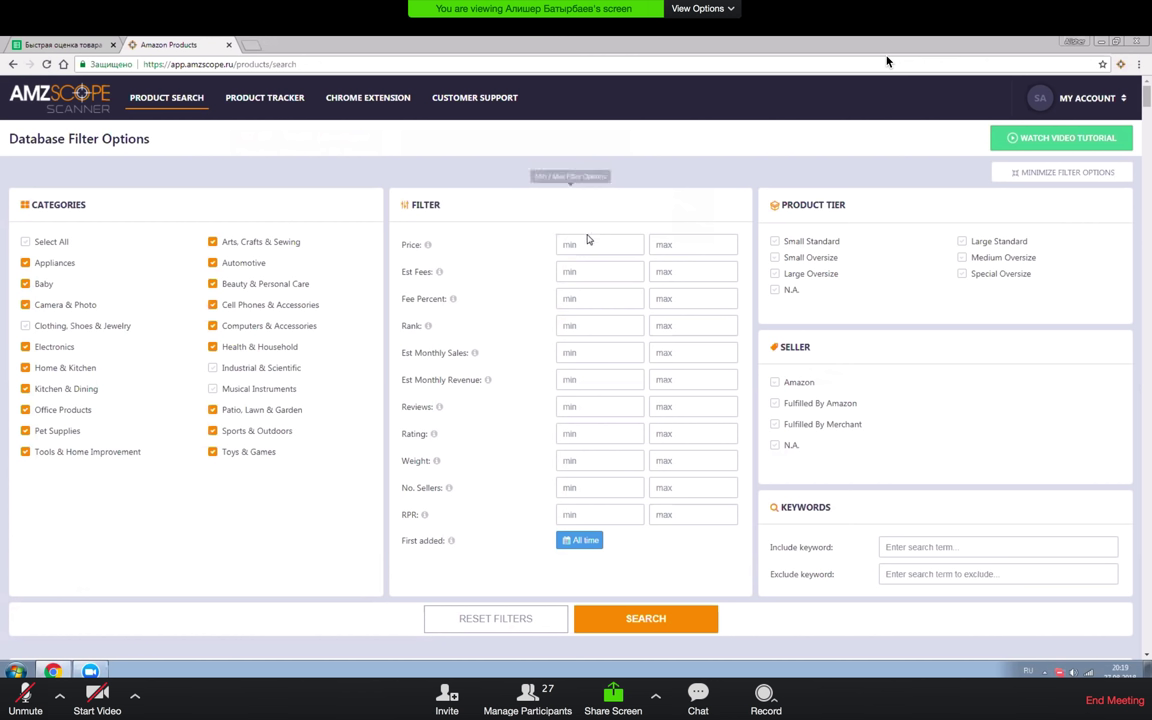
{"action": "left_click", "coordinate": [586, 242]}
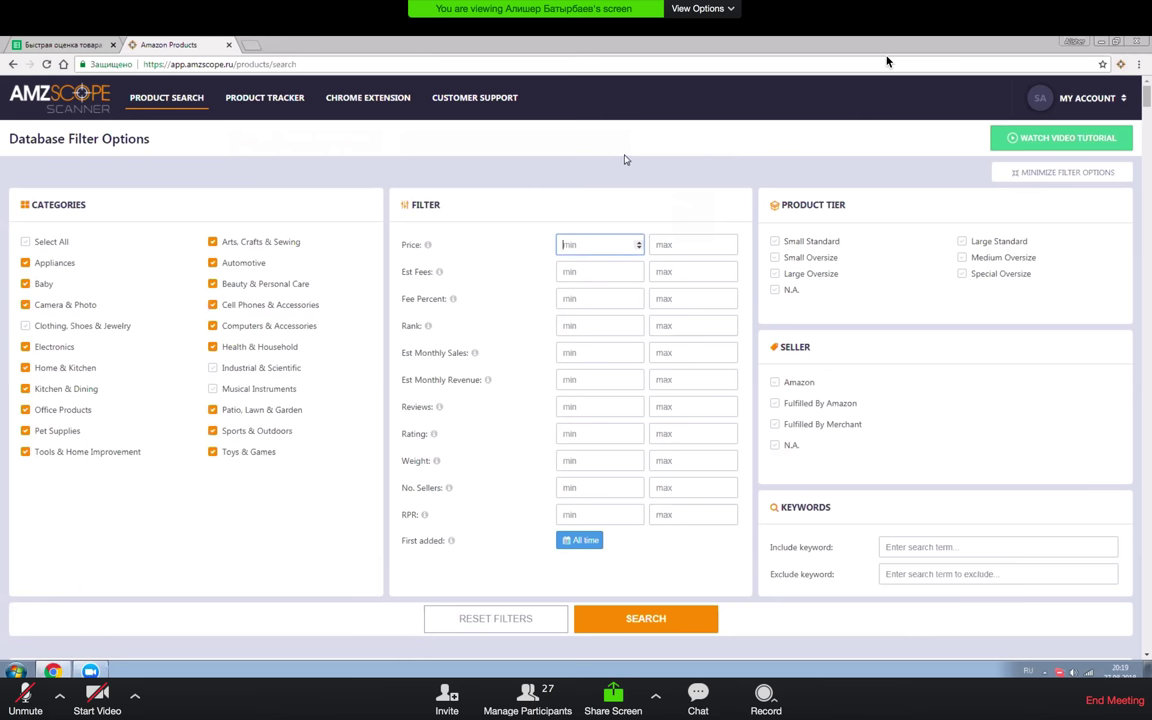
{"action": "left_click", "coordinate": [599, 235]}
{"action": "left_click", "coordinate": [599, 240]}
{"action": "type", "text": "50"}
{"action": "left_click", "coordinate": [689, 249]}
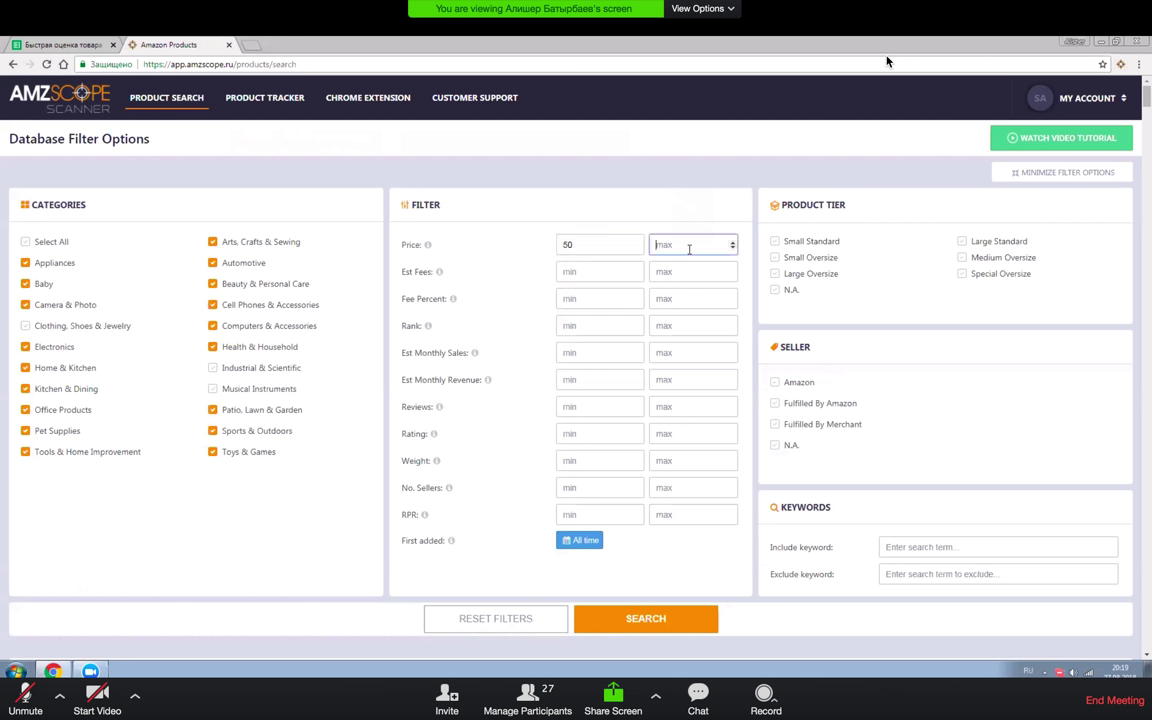
{"action": "type", "text": "100"}
- Set the minimum estimated monthly sales to 300 and the maximum number of reviews to 10
{"action": "left_click", "coordinate": [589, 352]}
{"action": "type", "text": "300"}
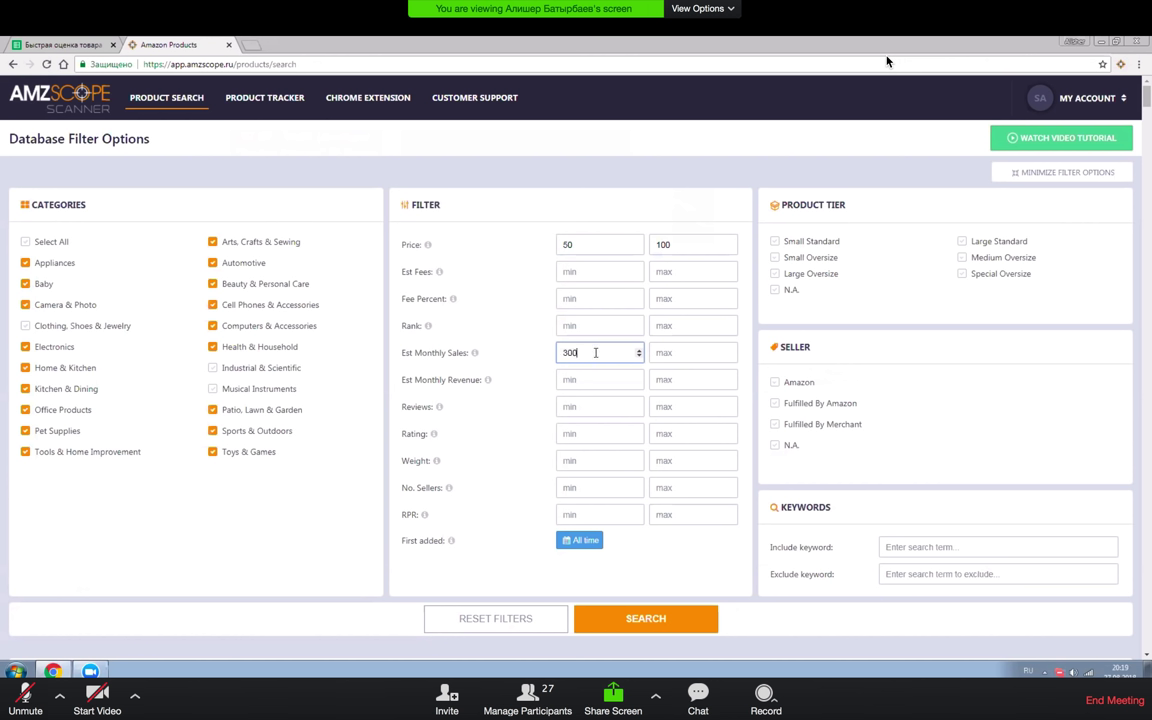
{"action": "left_click", "coordinate": [663, 406]}
{"action": "type", "text": "10"}
{"action": "key", "text": "Return"}
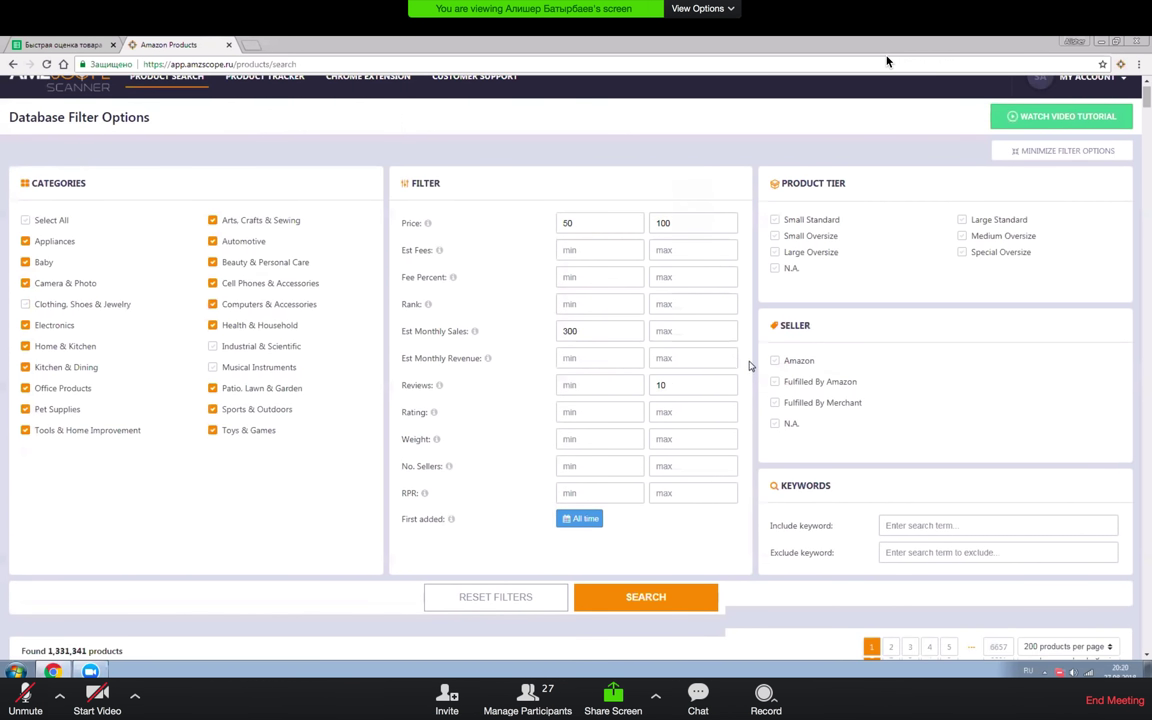
- Set the minimum rating to 4 and the minimum RPR to 100
{"action": "scroll", "coordinate": [749, 366], "scroll_direction": "down", "scroll_amount": 1}
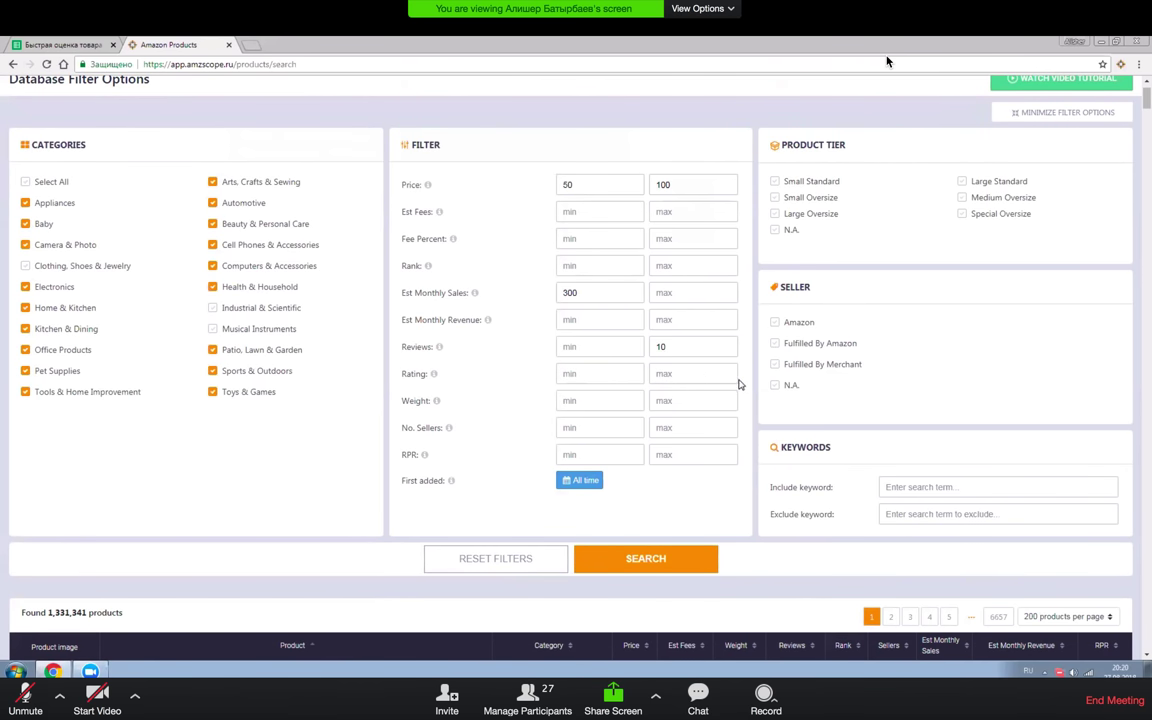
{"action": "left_click", "coordinate": [579, 375]}
{"action": "type", "text": "4"}
{"action": "left_click", "coordinate": [752, 388]}
{"action": "left_click", "coordinate": [617, 457]}
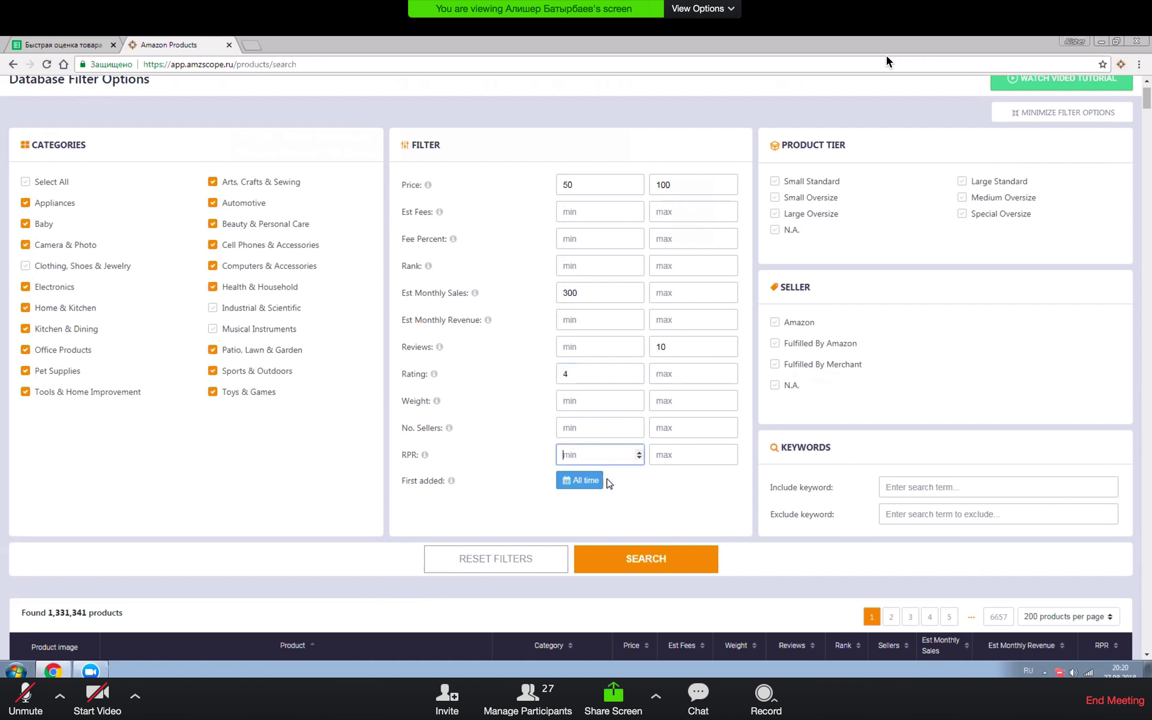
{"action": "type", "text": "100"}
{"action": "left_click", "coordinate": [669, 491]}
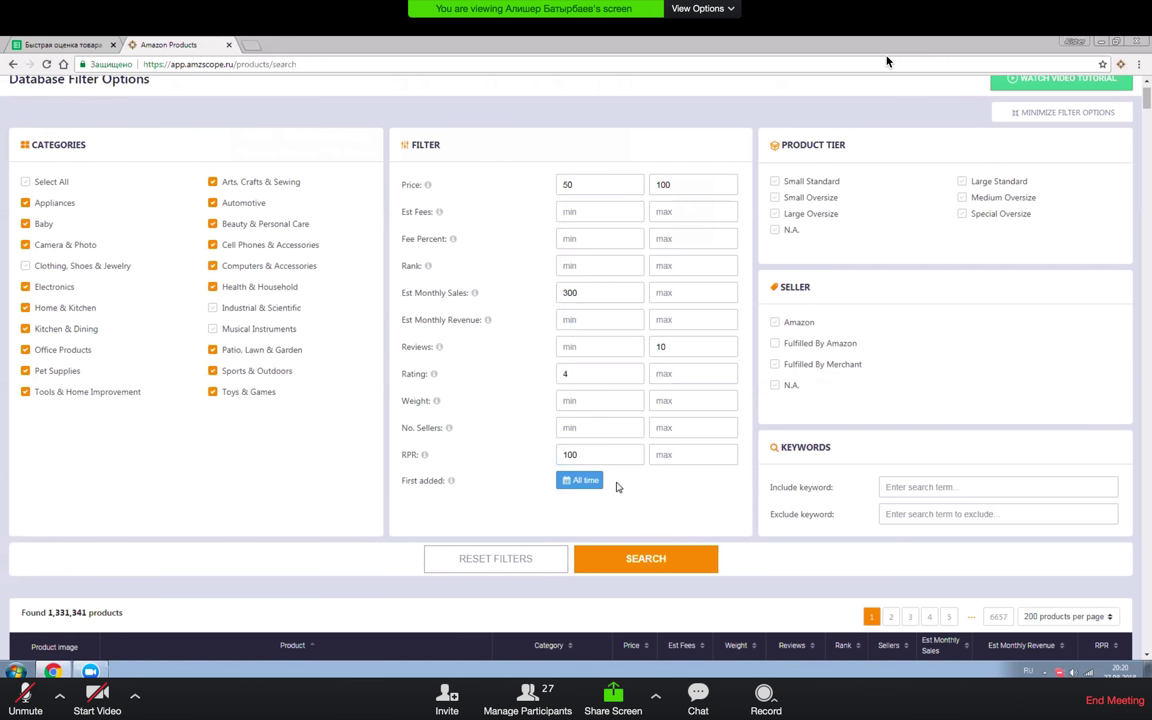
{"action": "mouse_move", "coordinate": [423, 458]}
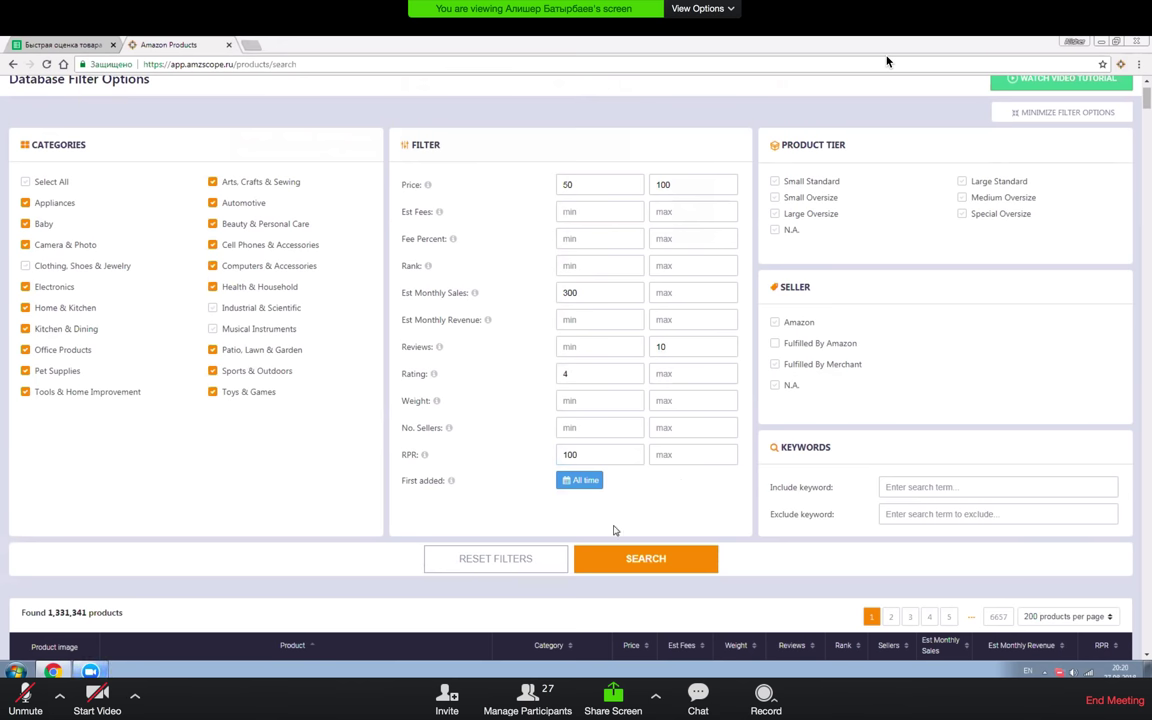
{"action": "key", "text": "alt+shift"}
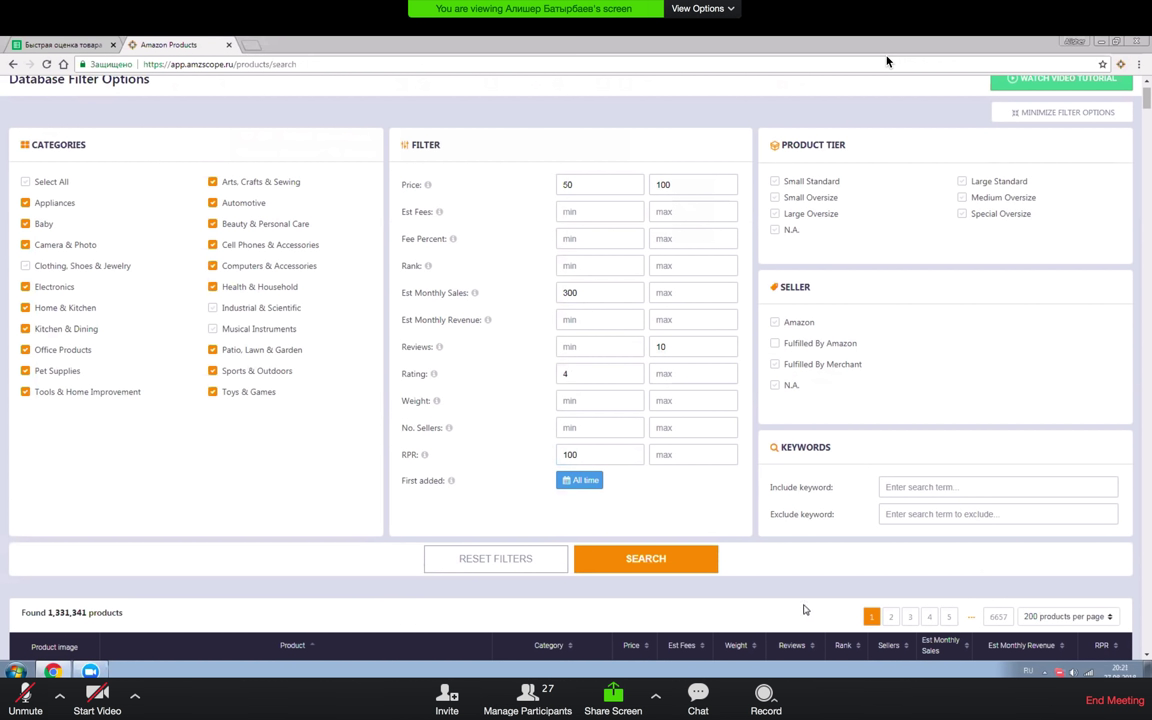
- Unmute the host's microphone, check the group chat and the participant list, and close both windows
{"action": "left_click", "coordinate": [43, 698]}
{"action": "left_click", "coordinate": [700, 696]}
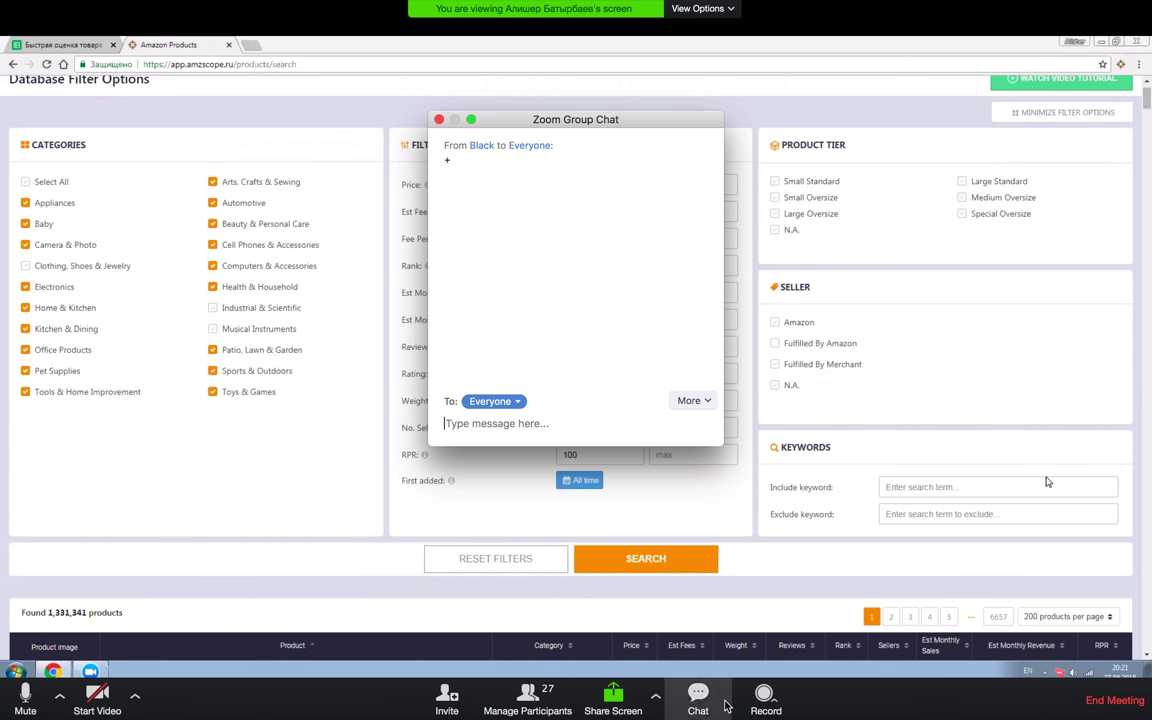
{"action": "left_click", "coordinate": [537, 702]}
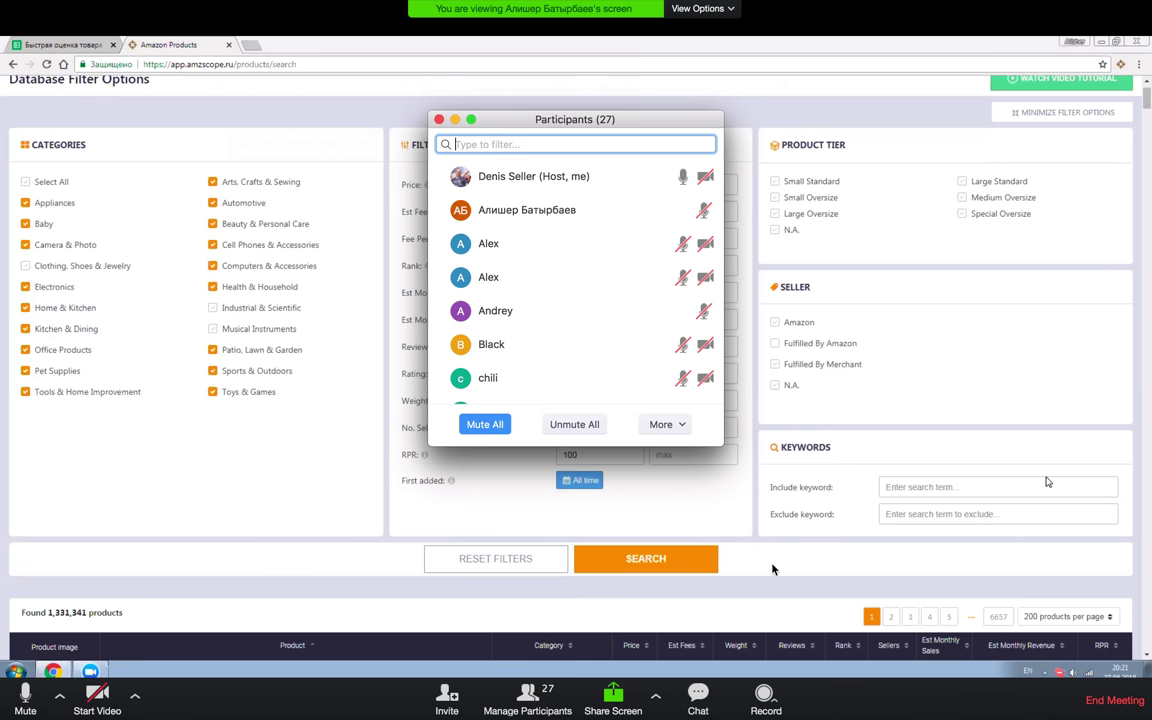
{"action": "left_click", "coordinate": [439, 120]}
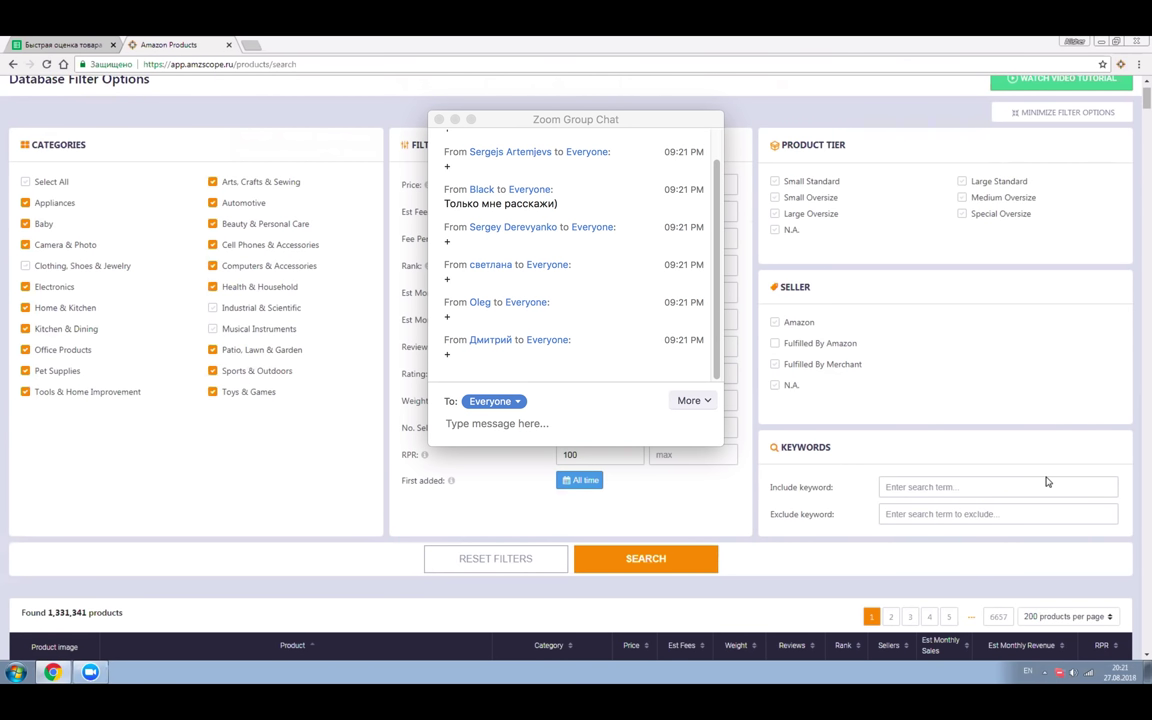
{"action": "left_click", "coordinate": [439, 120]}
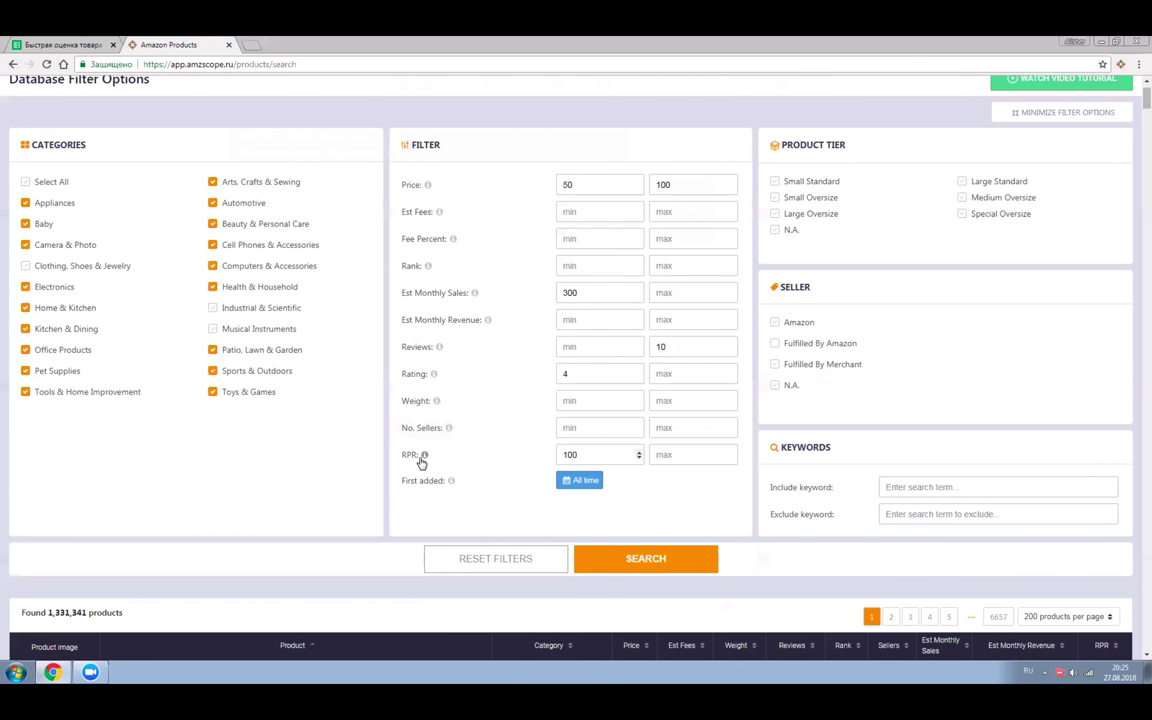
{"action": "mouse_move", "coordinate": [423, 455]}
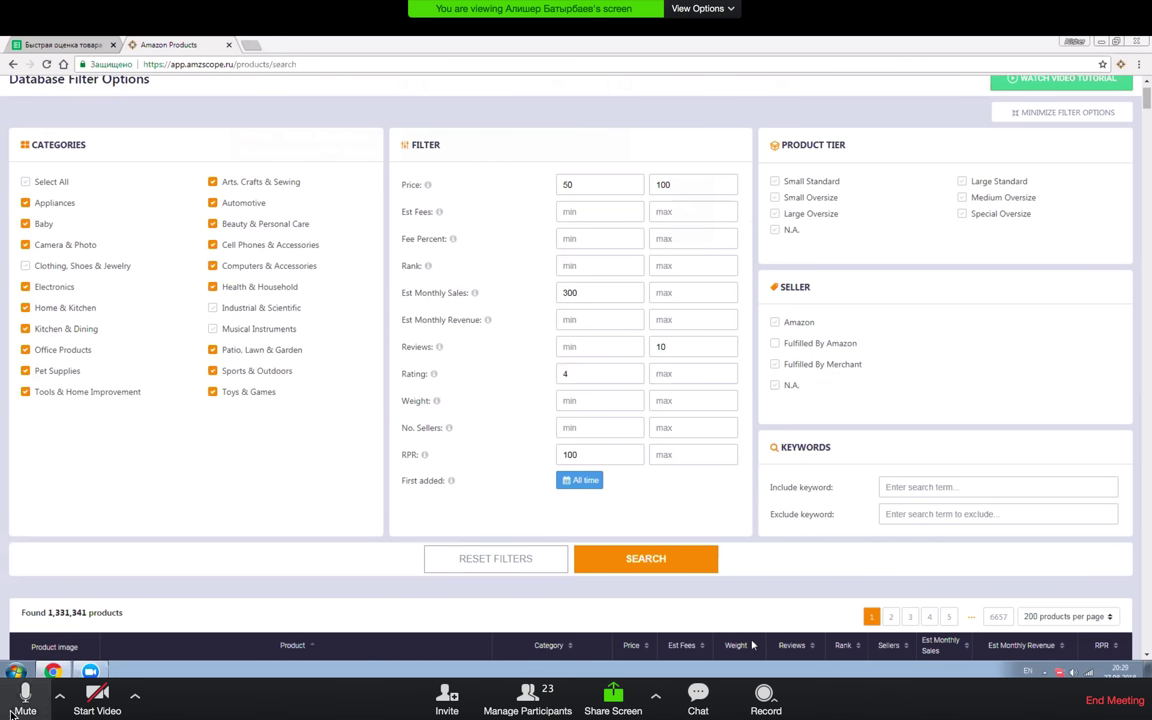
- Mute the microphone and run the filtered product search for Fulfilled By Amazon and N.A. sellers
{"action": "left_click", "coordinate": [22, 700]}
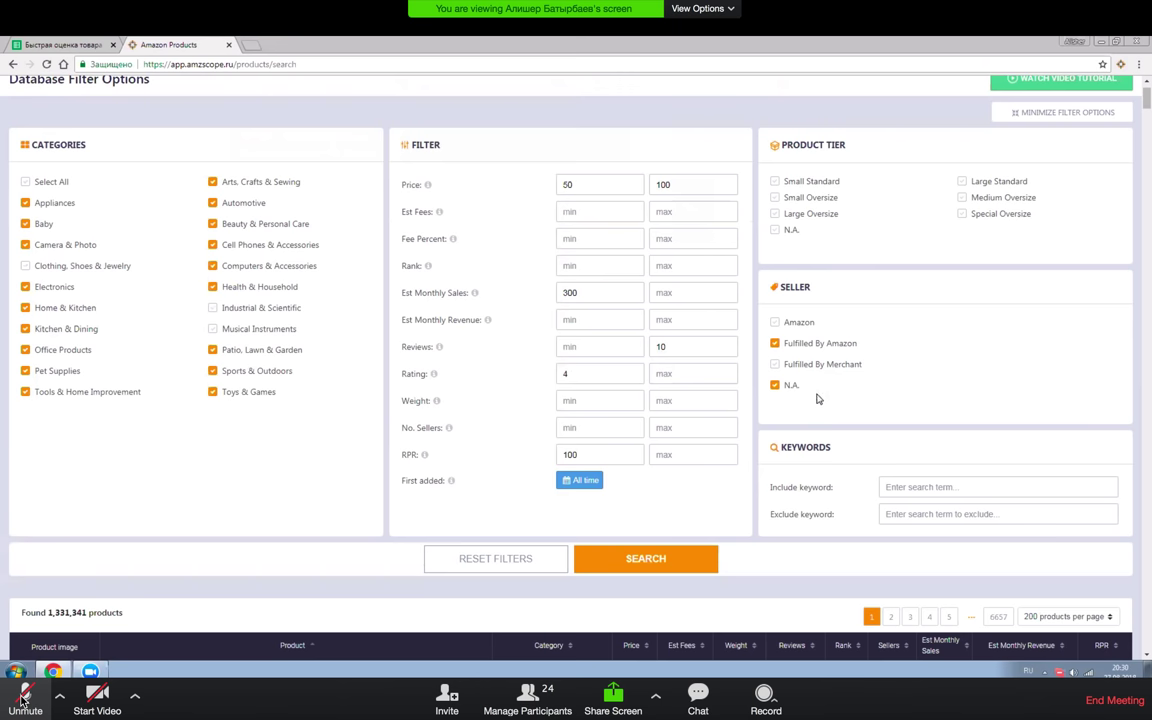
{"action": "left_click", "coordinate": [676, 558]}
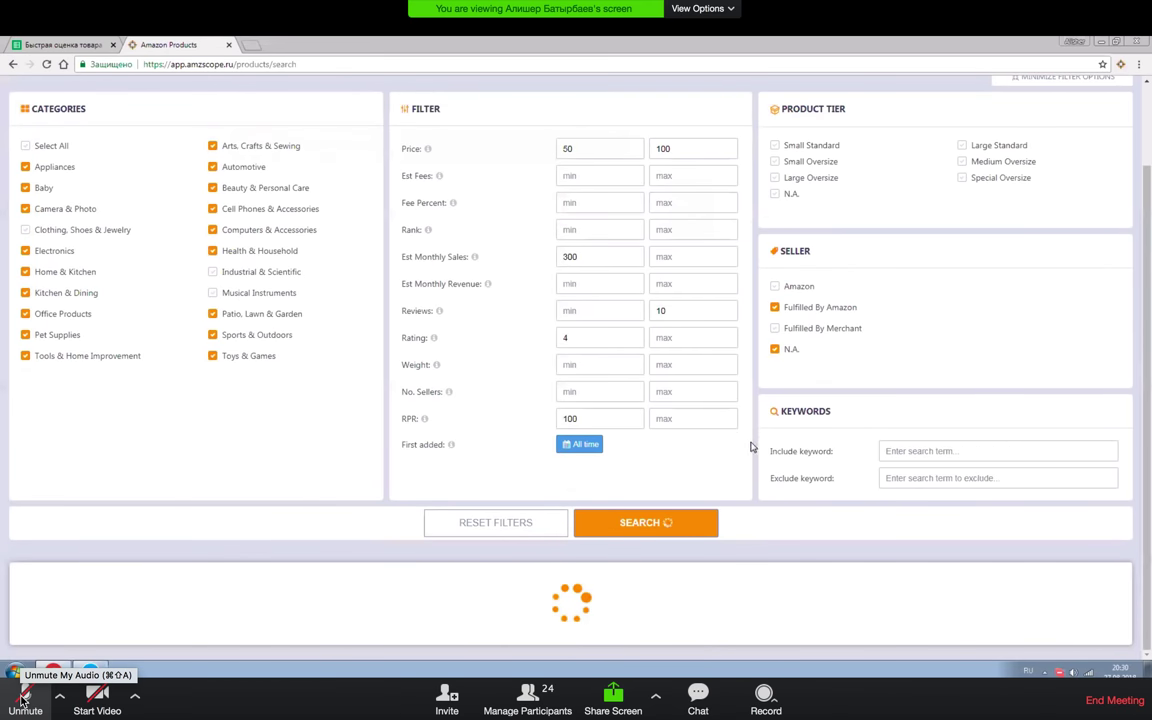
{"action": "scroll", "coordinate": [758, 438], "scroll_direction": "down", "scroll_amount": 6}
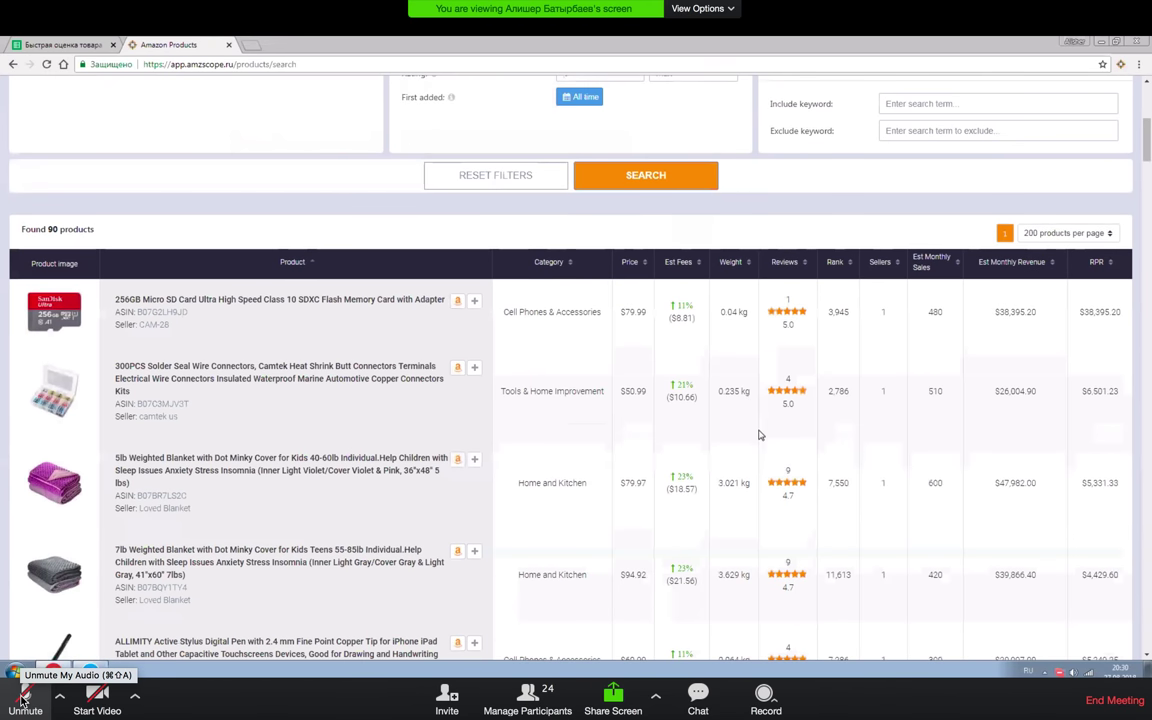
{"action": "scroll", "coordinate": [755, 420], "scroll_direction": "up", "scroll_amount": 1}
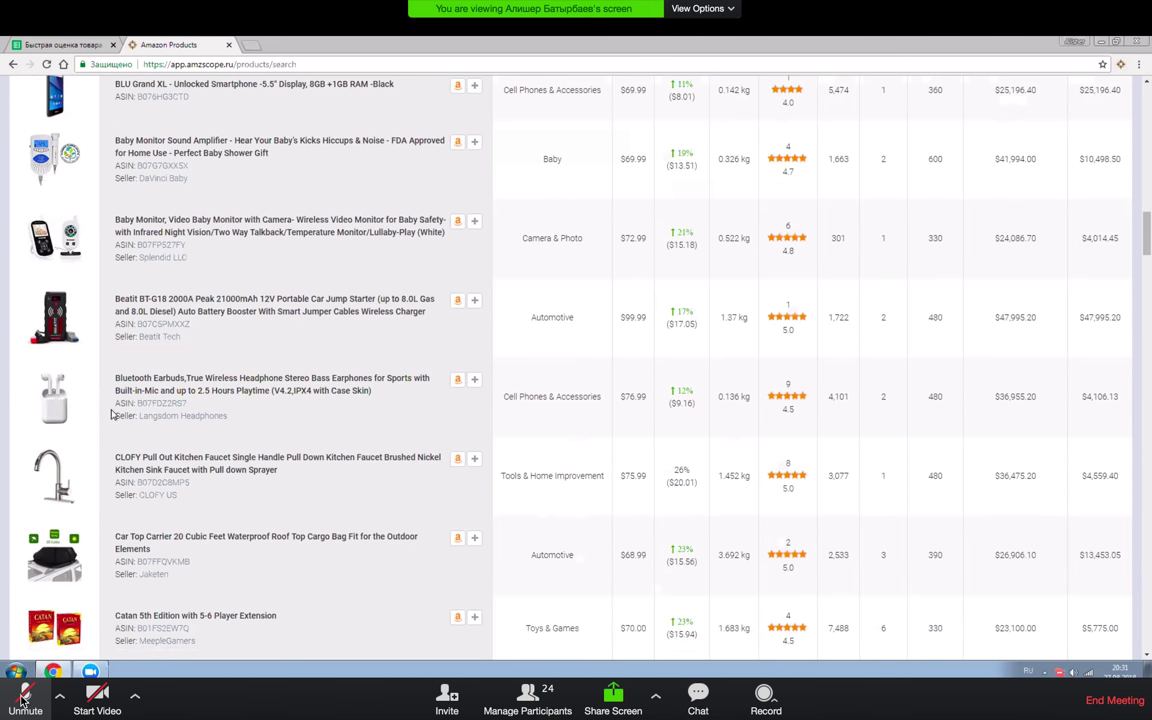
- Unmute briefly, mute the microphone again, and open the Amazon page of the 36-inch Meidong soundbar from the search results
{"action": "left_click", "coordinate": [22, 700]}
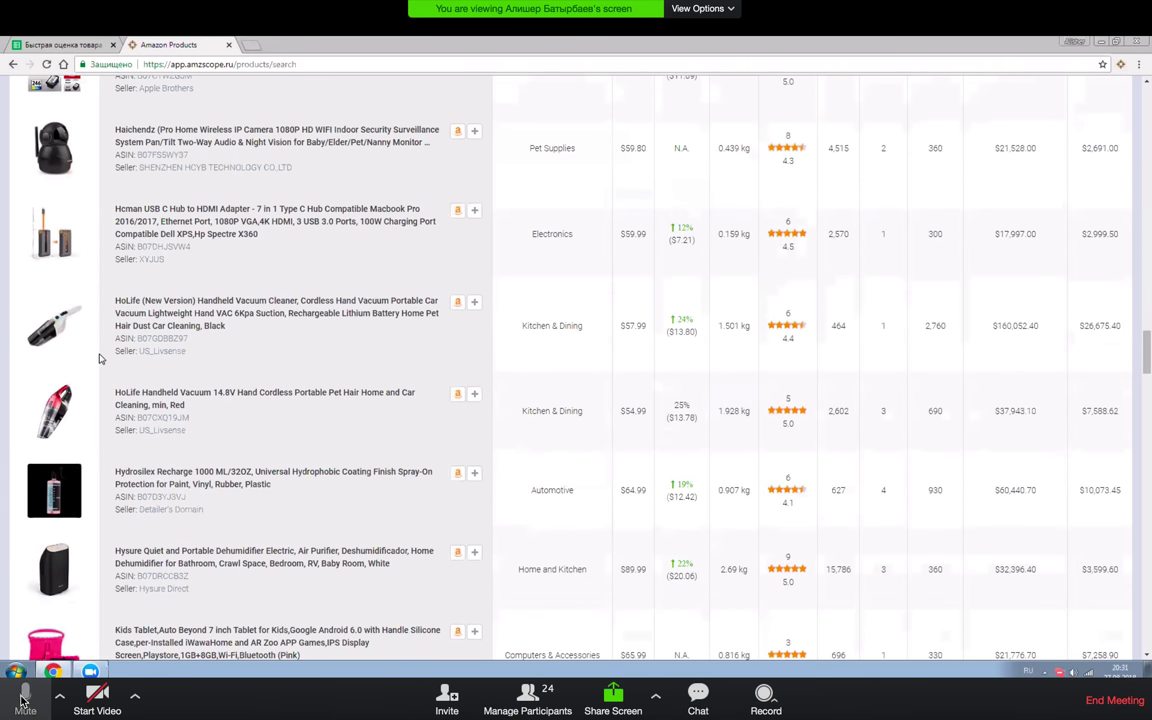
{"action": "left_click", "coordinate": [23, 700]}
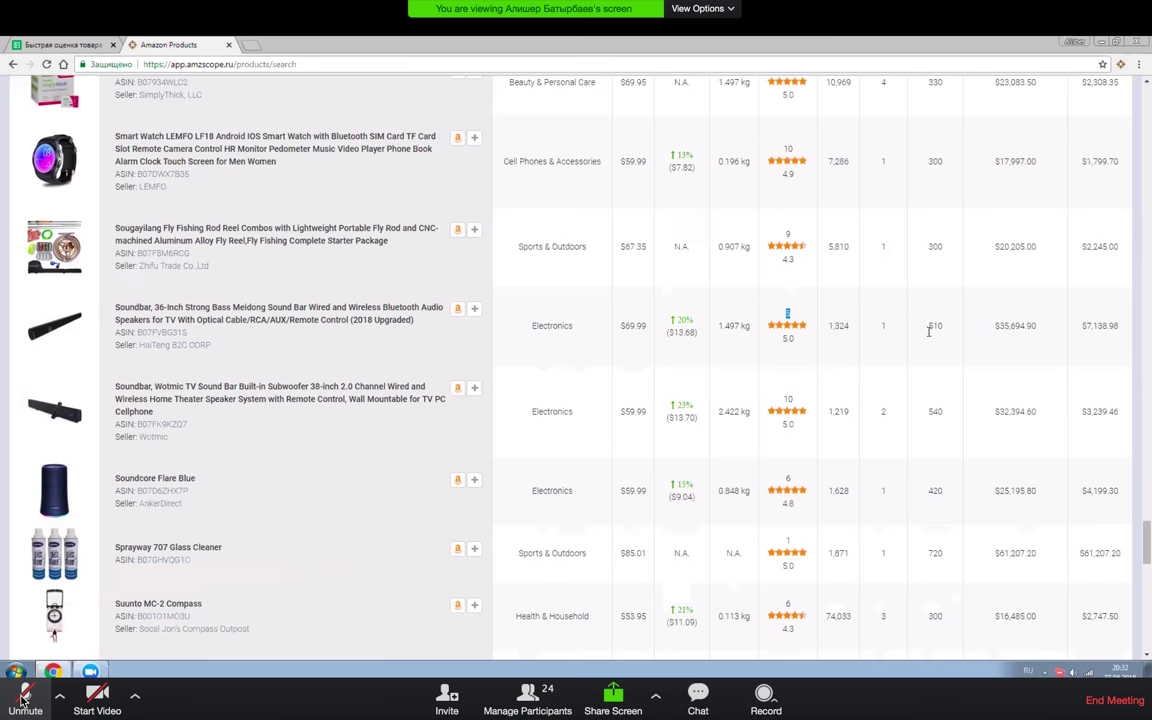
{"action": "left_click", "coordinate": [457, 308]}
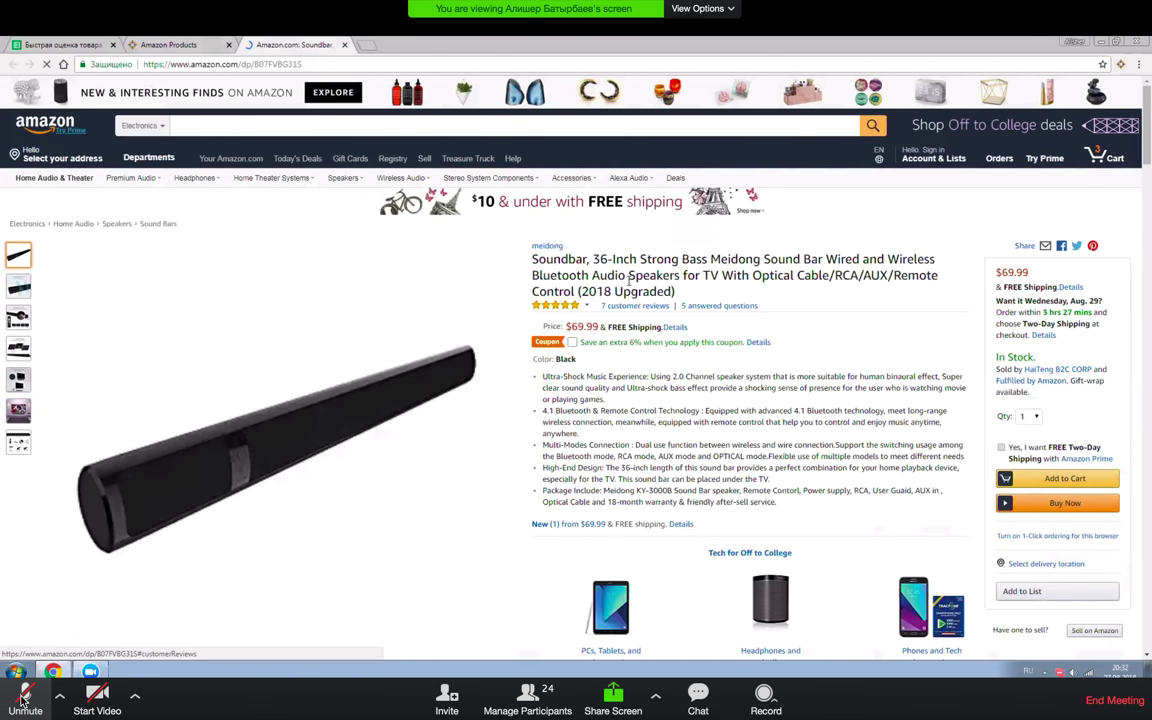
{"action": "mouse_move", "coordinate": [383, 432]}
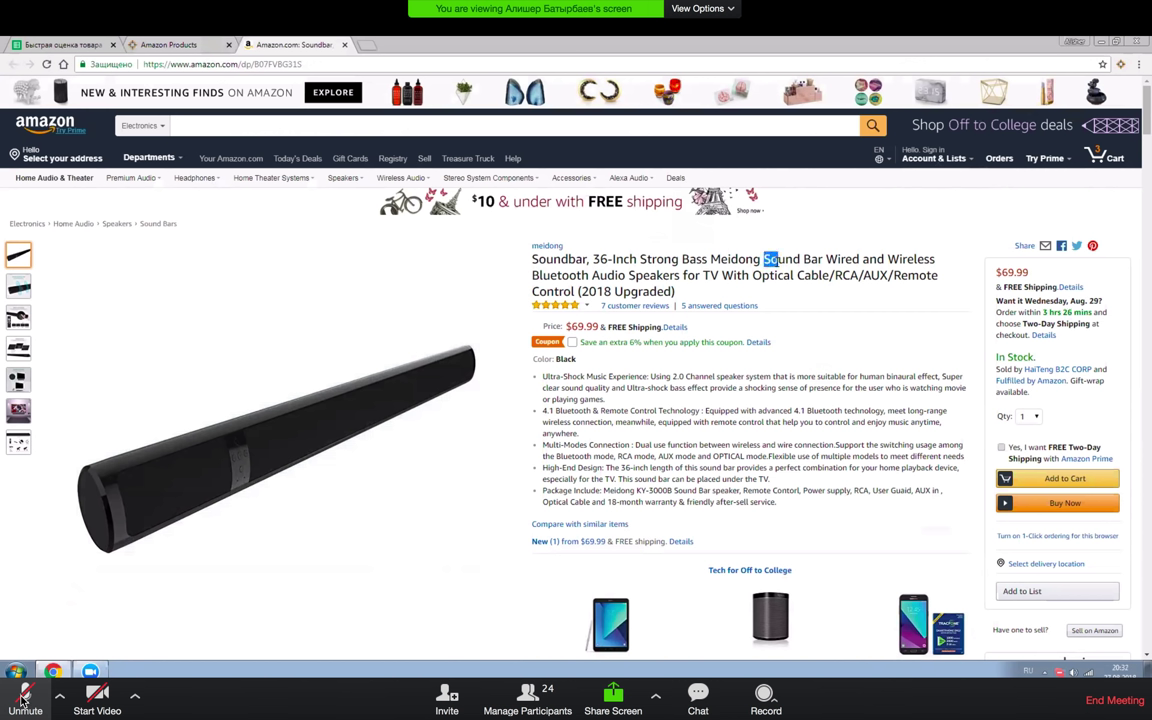
- Copy "Sound Bar" from the product title and search all Amazon departments for it from the home page
{"action": "left_click_drag", "start_coordinate": [758, 265], "coordinate": [824, 264]}
{"action": "left_click", "coordinate": [864, 266]}
{"action": "left_click_drag", "start_coordinate": [766, 261], "coordinate": [824, 261]}
{"action": "key", "text": "ctrl+c"}
{"action": "left_click", "coordinate": [45, 121]}
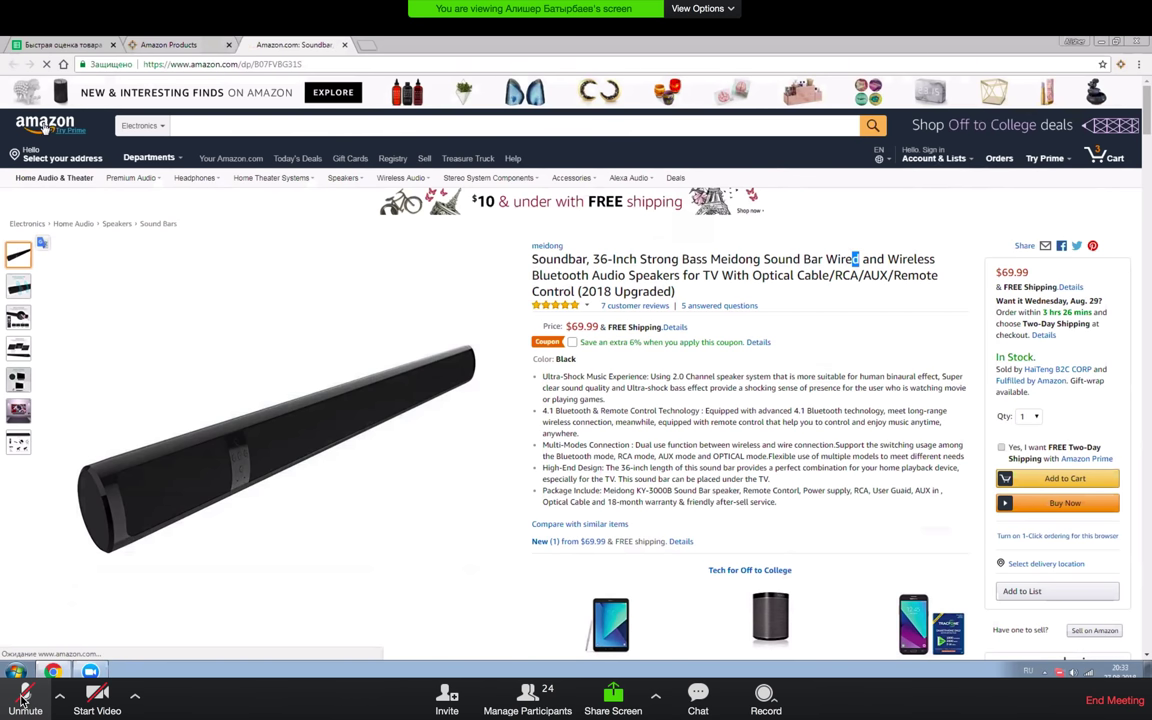
{"action": "left_click", "coordinate": [218, 120]}
{"action": "key", "text": "ctrl+v"}
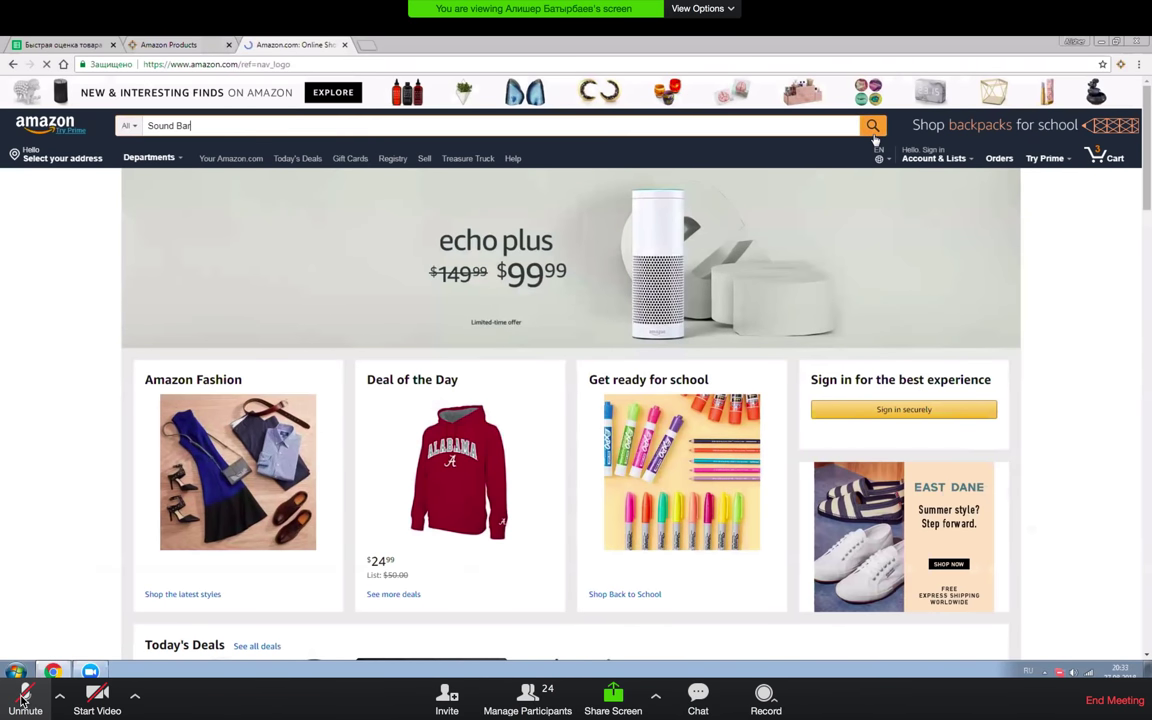
{"action": "left_click", "coordinate": [873, 128]}
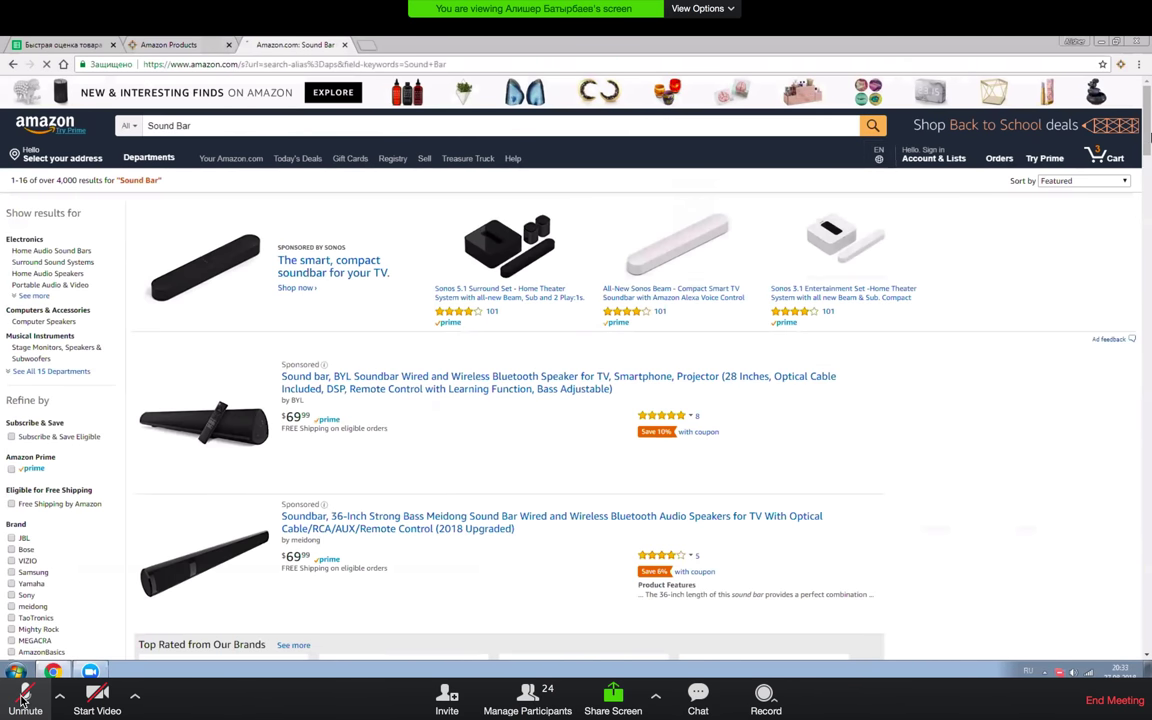
- Open the AMZScope Chrome overlay for the Sound Bar search results and sort its product table by RPR in descending order
{"action": "scroll", "coordinate": [600, 400], "scroll_direction": "down", "scroll_amount": 1}
{"action": "scroll", "coordinate": [600, 400], "scroll_direction": "down", "scroll_amount": 10}
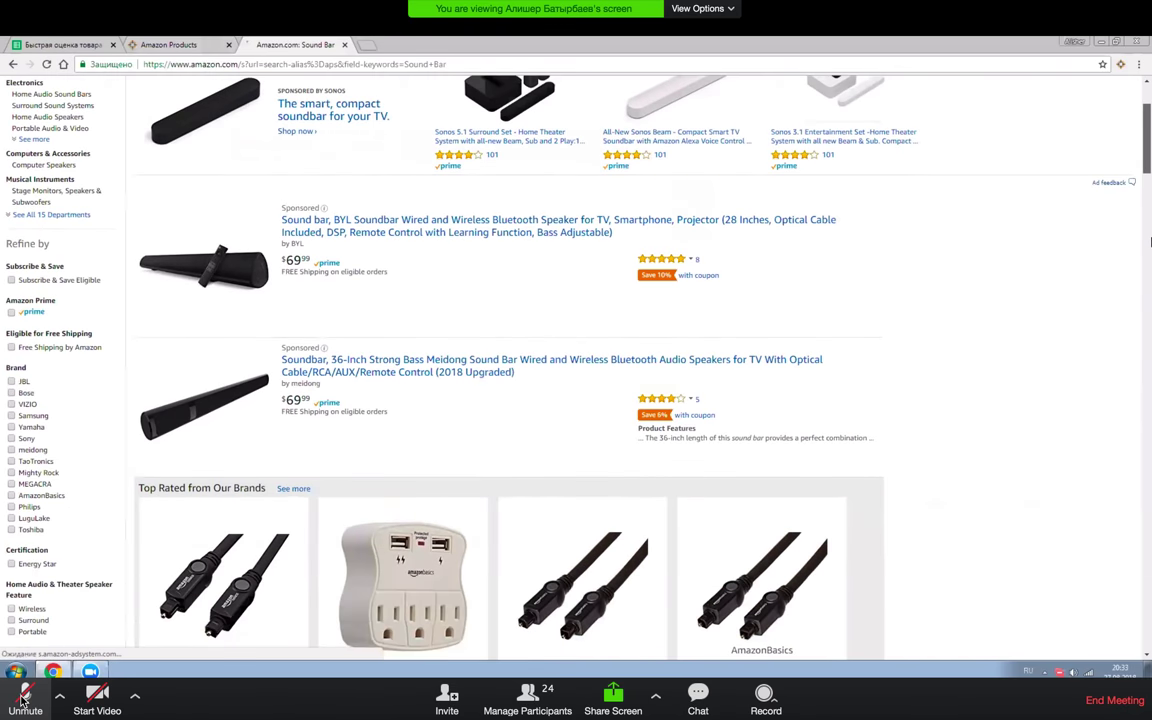
{"action": "scroll", "coordinate": [1150, 260], "scroll_direction": "down", "scroll_amount": 15}
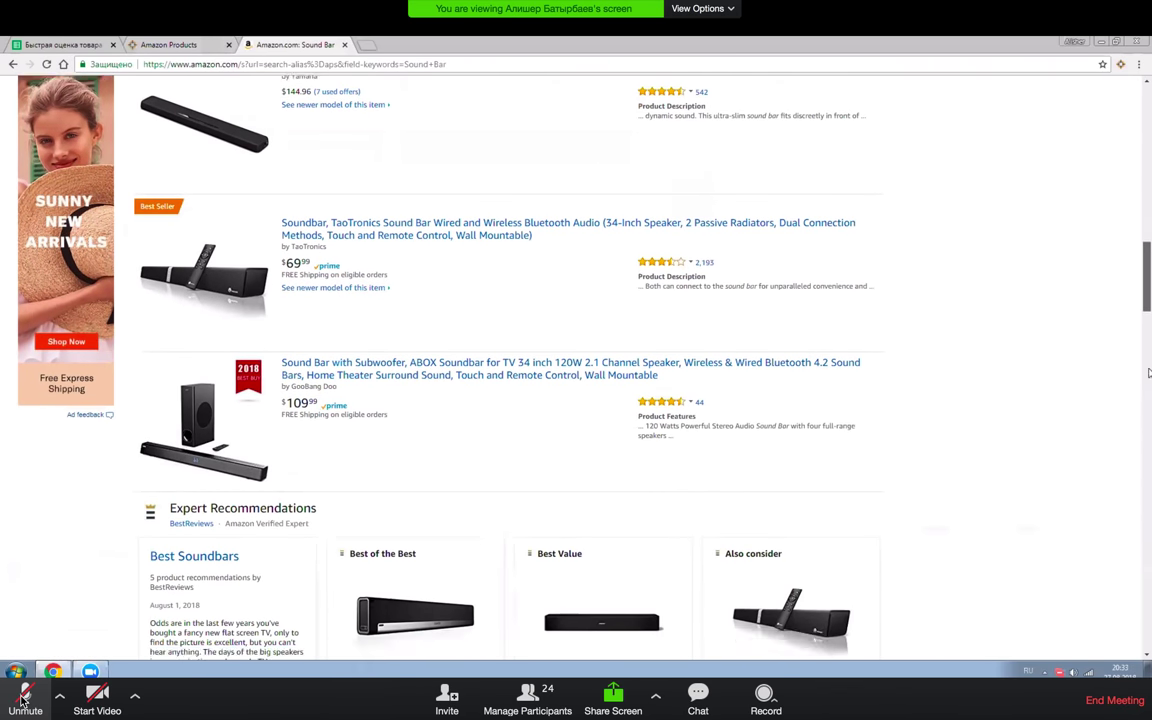
{"action": "scroll", "coordinate": [1150, 404], "scroll_direction": "down", "scroll_amount": 8}
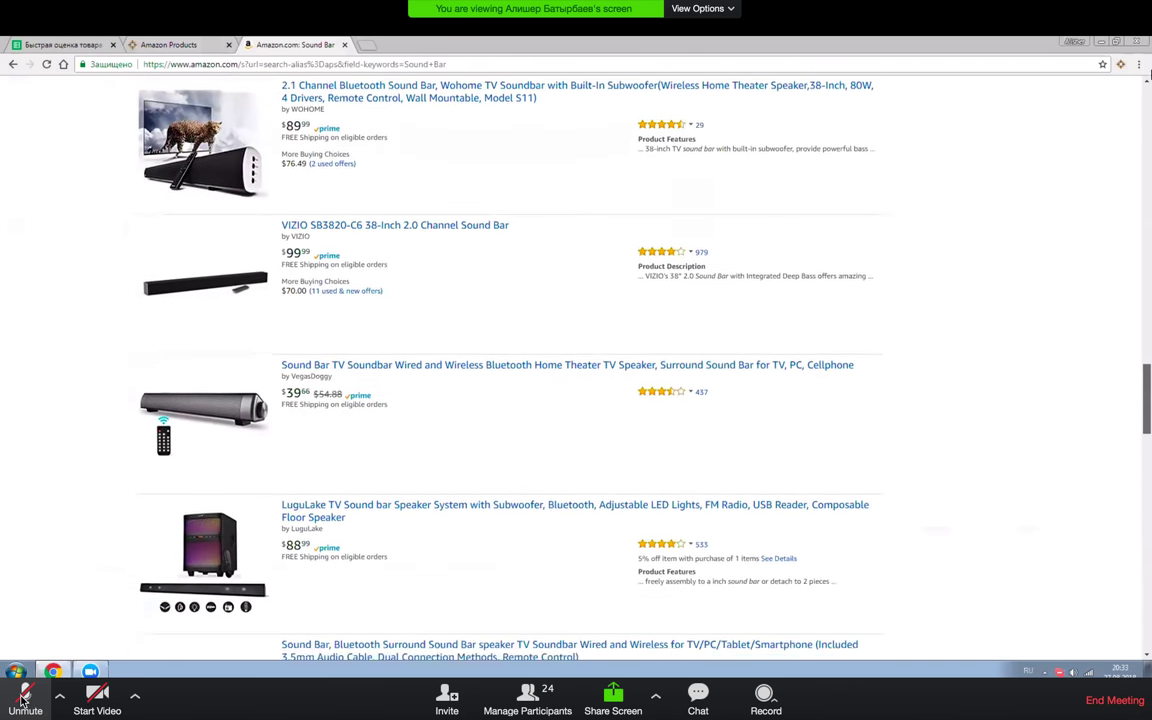
{"action": "scroll", "coordinate": [1064, 62], "scroll_direction": "up", "scroll_amount": 20}
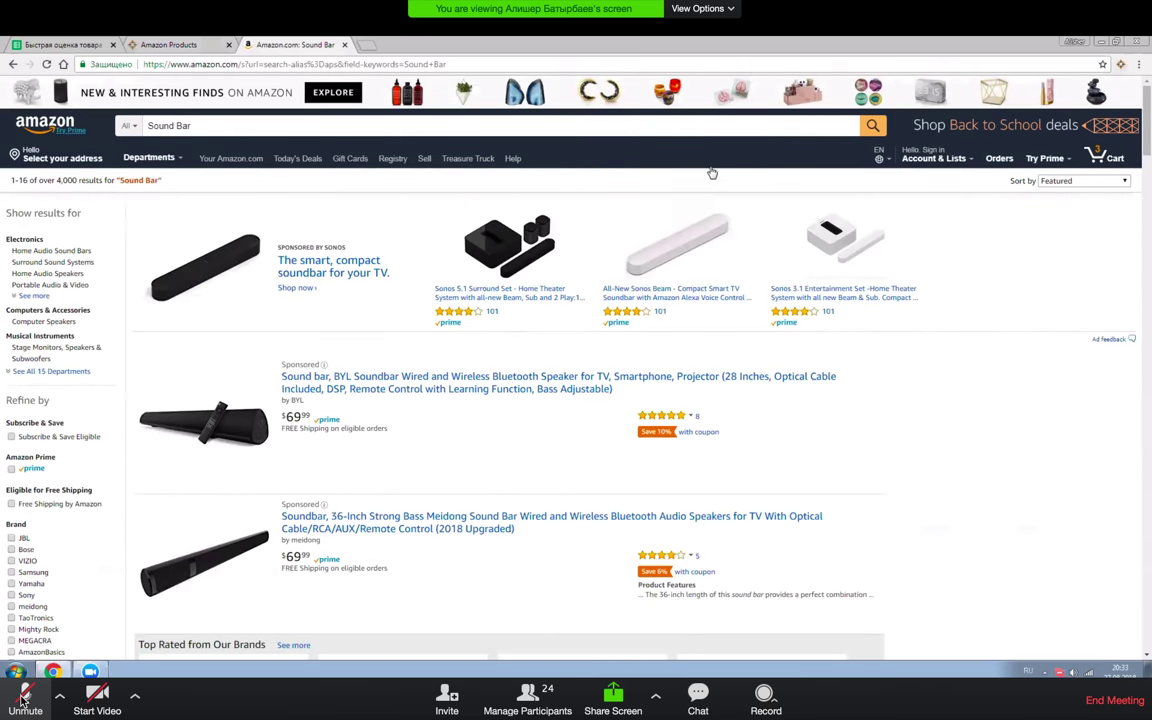
{"action": "left_click_drag", "start_coordinate": [640, 152], "coordinate": [563, 254]}
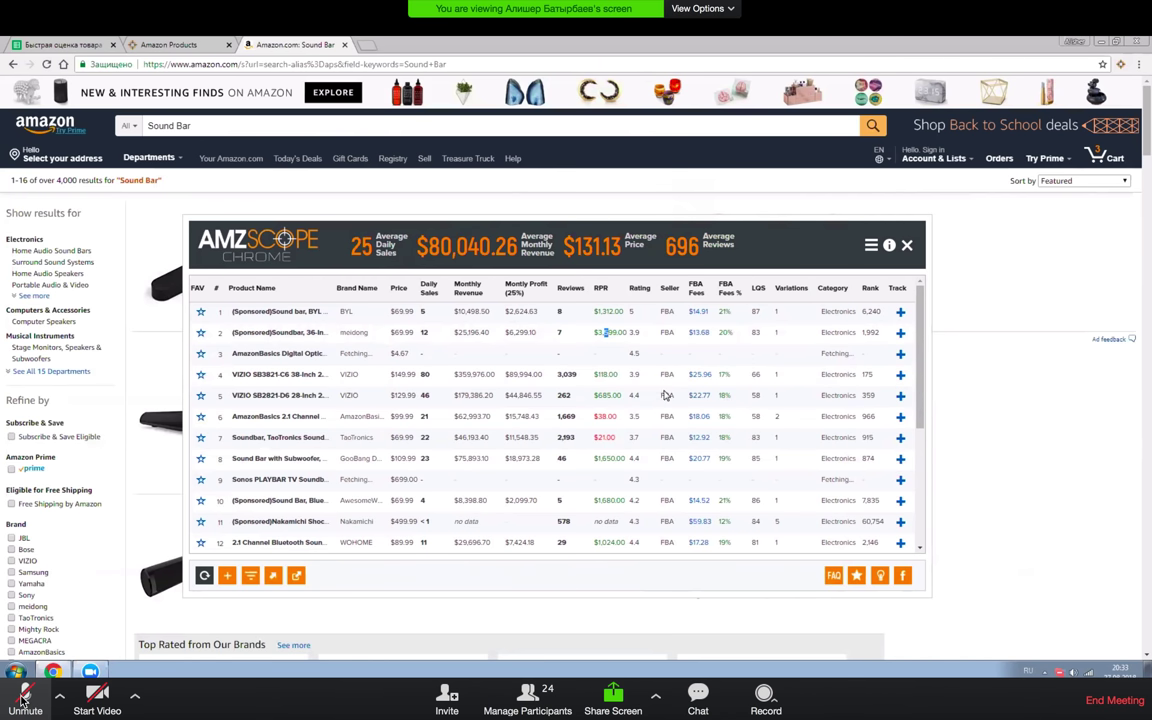
{"action": "left_click", "coordinate": [603, 292]}
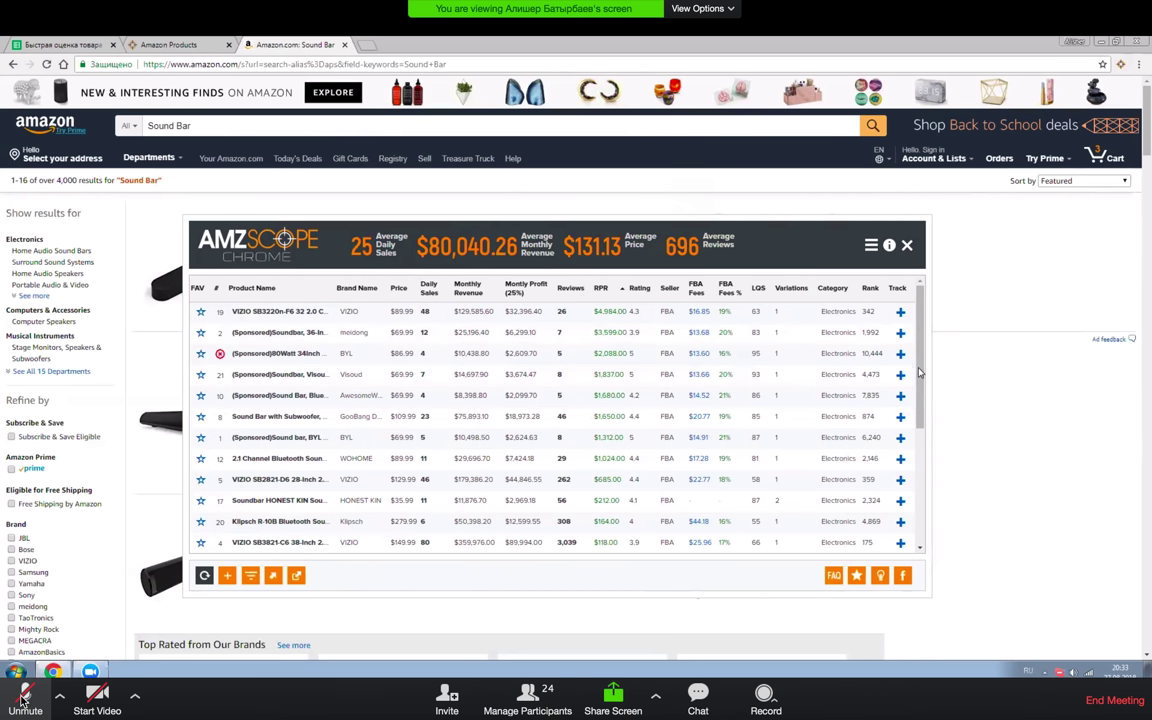
- Examine the daily sales and review counts of the soundbars with the highest RPR in the AMZScope table
{"action": "scroll", "coordinate": [920, 371], "scroll_direction": "down", "scroll_amount": 1}
{"action": "scroll", "coordinate": [920, 371], "scroll_direction": "up", "scroll_amount": 1}
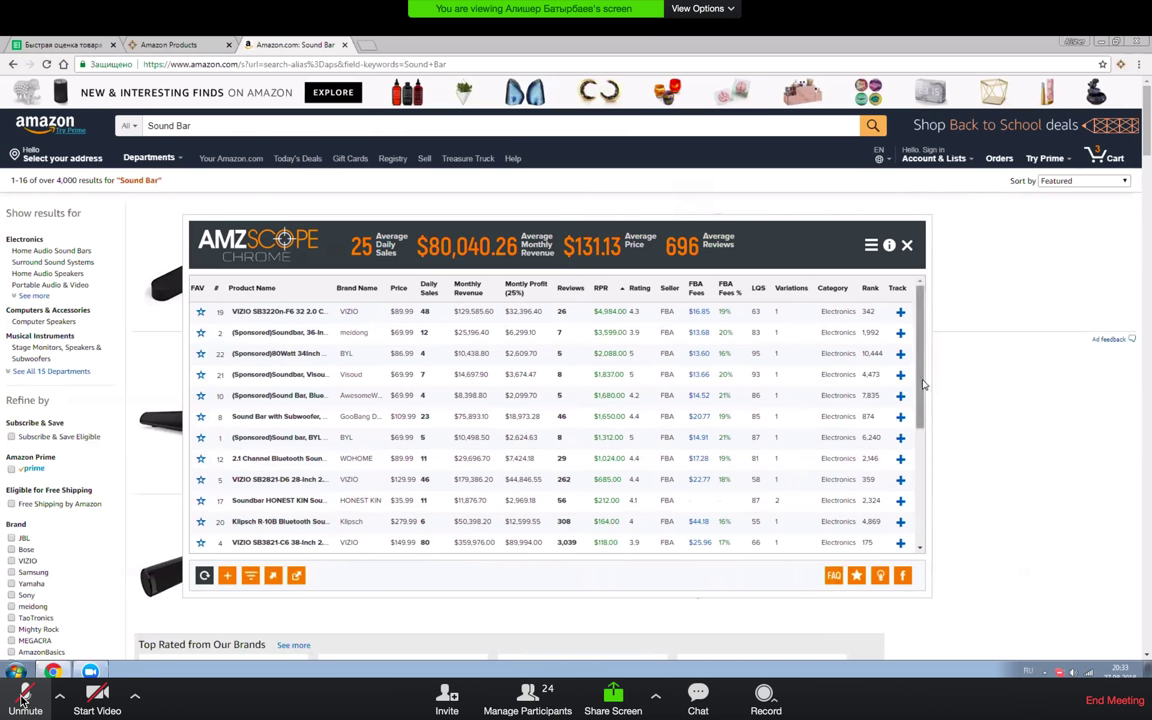
{"action": "scroll", "coordinate": [750, 360], "scroll_direction": "down", "scroll_amount": 1}
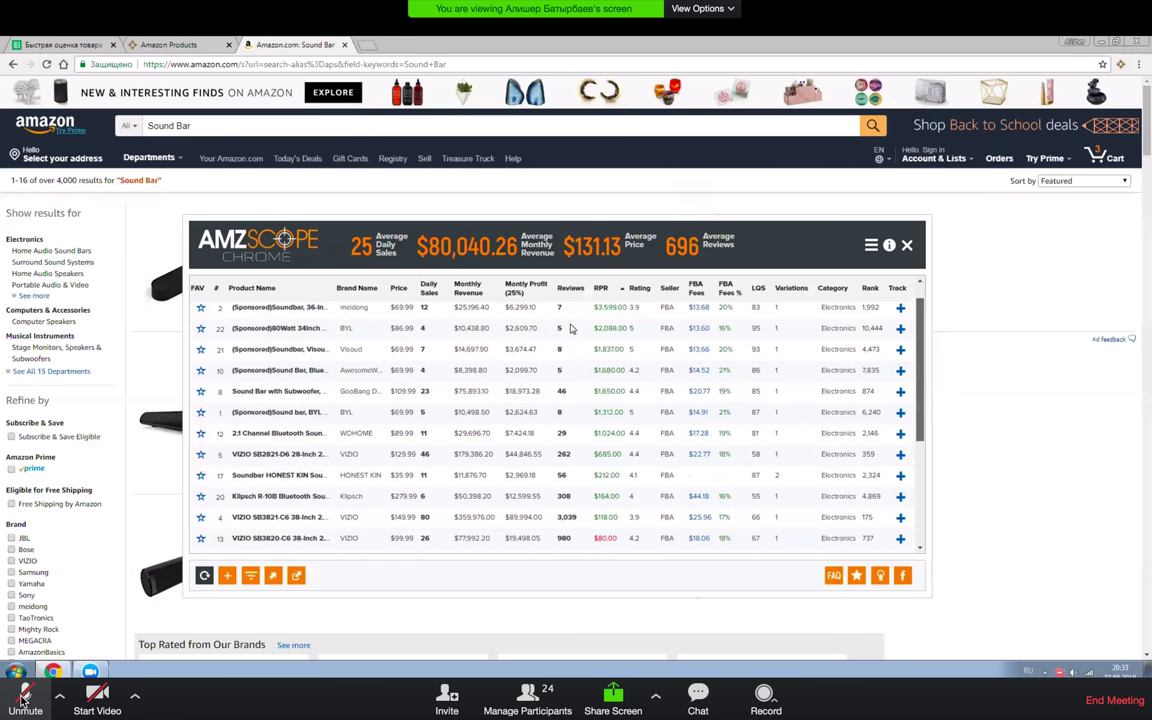
{"action": "scroll", "coordinate": [570, 328], "scroll_direction": "up", "scroll_amount": 1}
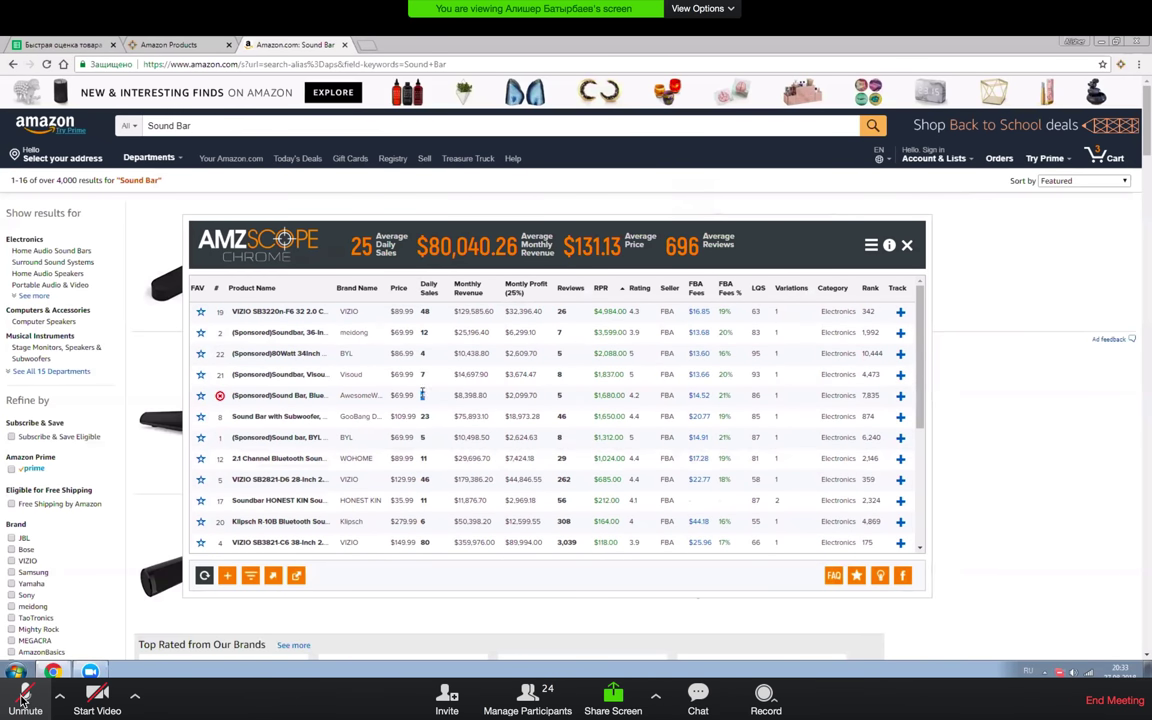
{"action": "mouse_move", "coordinate": [315, 399]}
- Switch the Zoom microphone on and off between remarks about the soundbar table, leaving it unmuted
{"action": "left_click", "coordinate": [22, 700]}
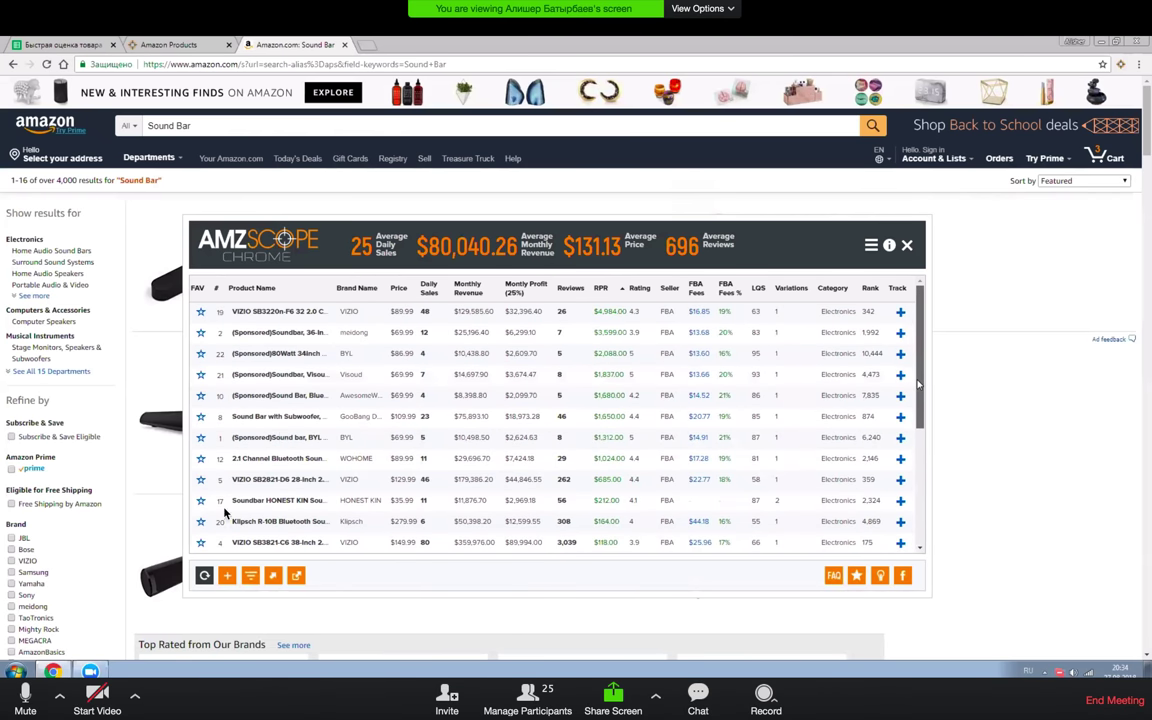
{"action": "left_click", "coordinate": [25, 697]}
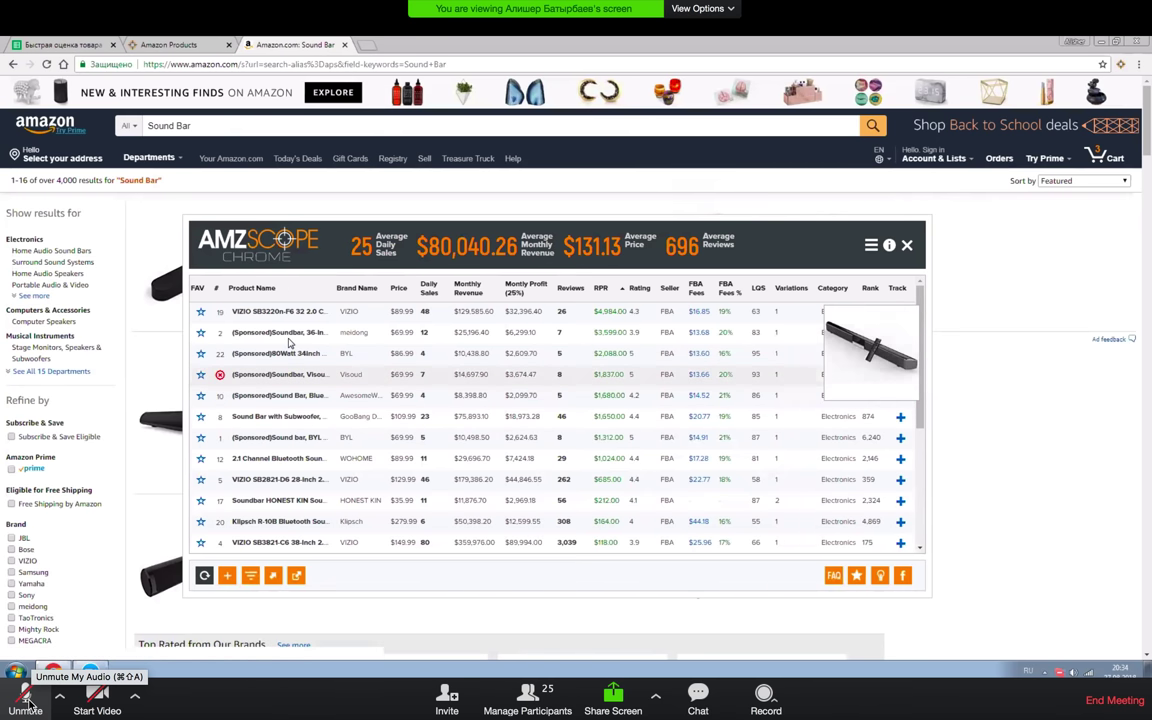
{"action": "left_click", "coordinate": [27, 702]}
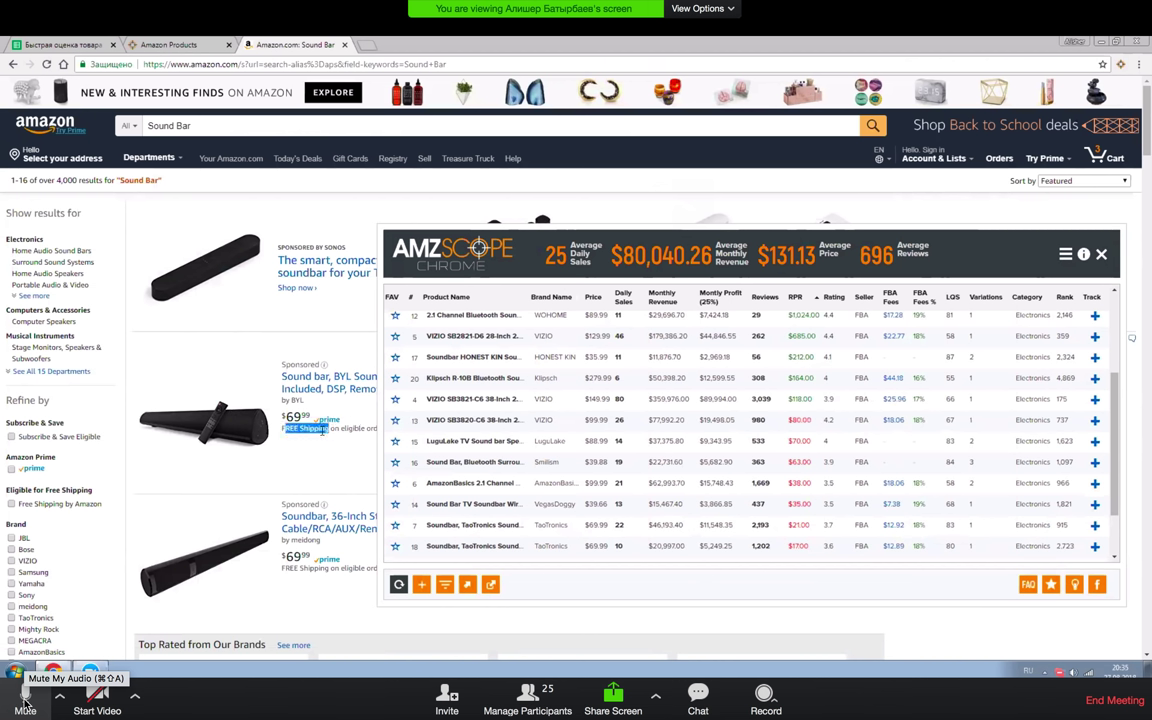
{"action": "left_click", "coordinate": [25, 705]}
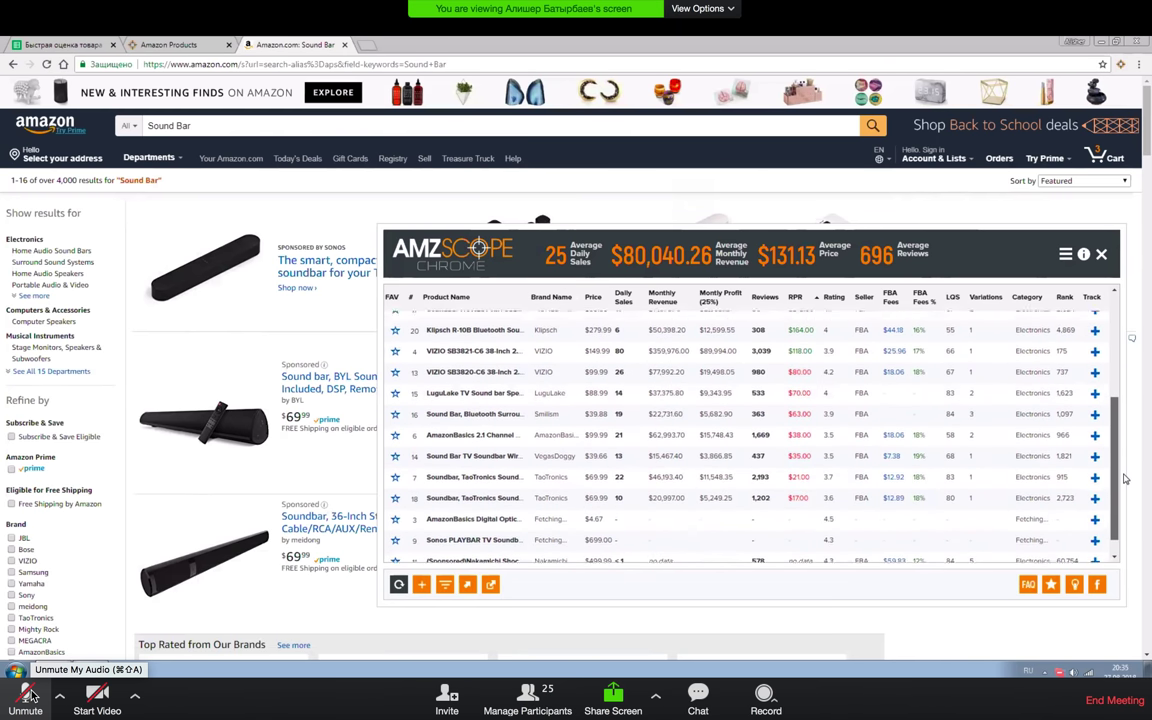
{"action": "left_click", "coordinate": [30, 693]}
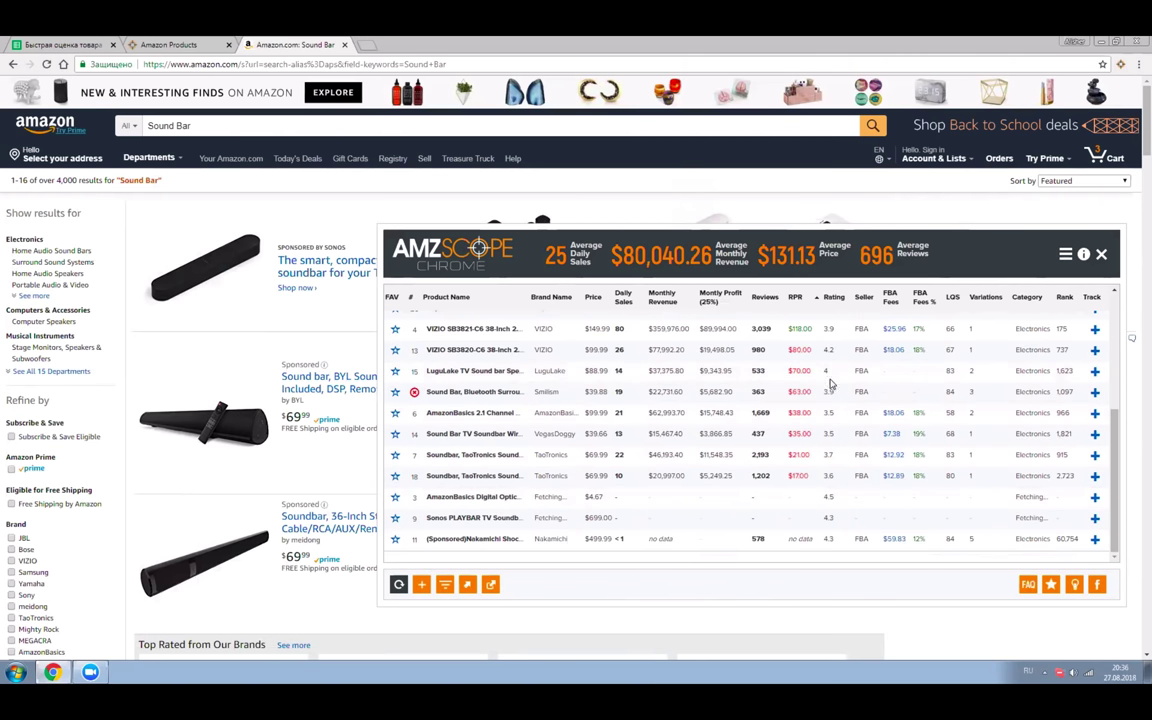
- Examine the low-RPR soundbars at the end of the AMZScope table and return to its first rows
{"action": "mouse_move", "coordinate": [497, 438]}
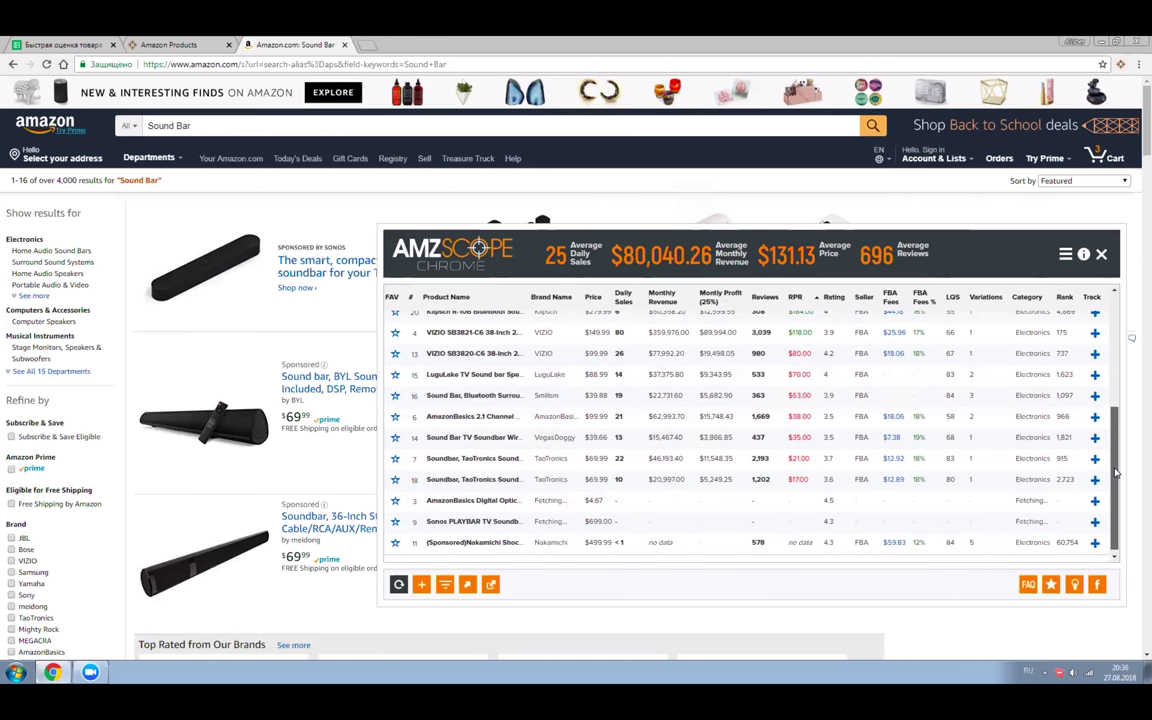
{"action": "left_click_drag", "start_coordinate": [1115, 476], "coordinate": [1115, 469]}
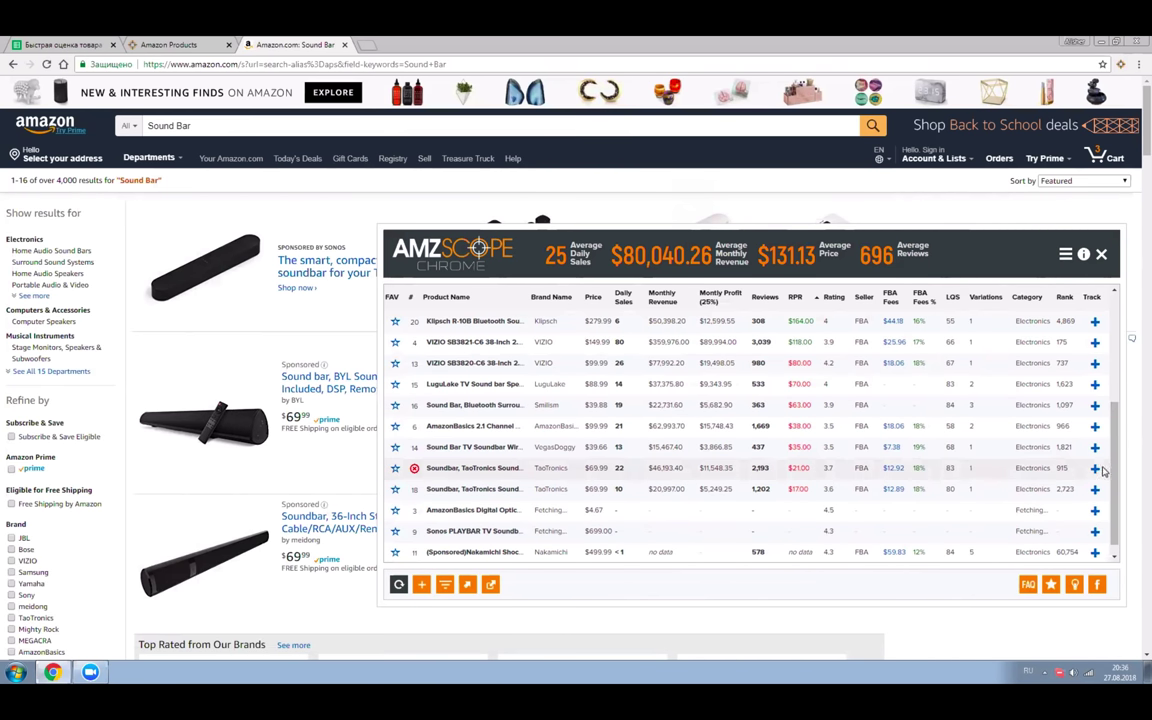
{"action": "left_click_drag", "start_coordinate": [1115, 478], "coordinate": [1115, 487]}
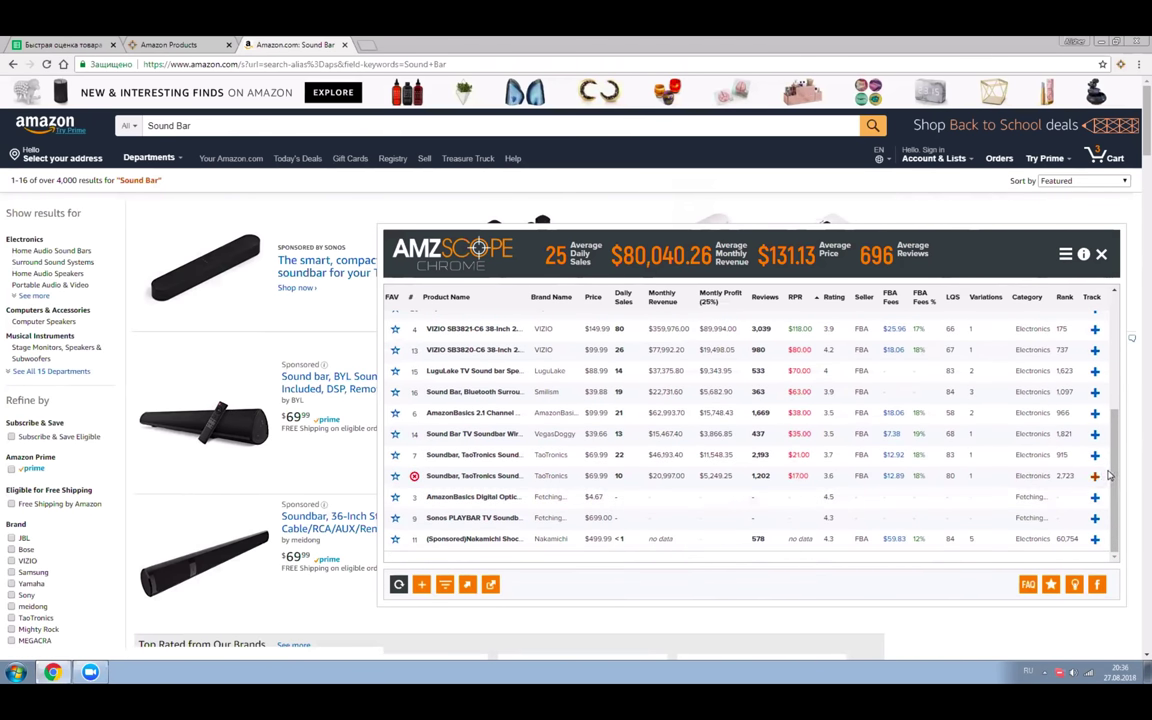
{"action": "left_click_drag", "start_coordinate": [1116, 476], "coordinate": [1120, 467]}
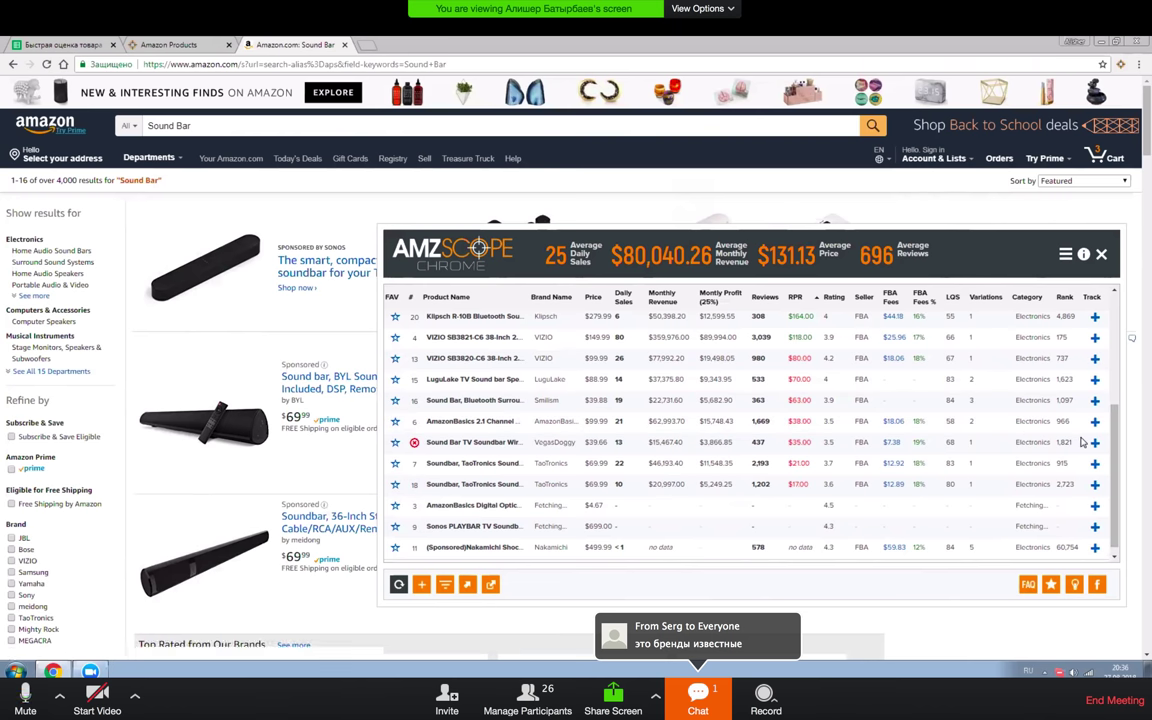
{"action": "scroll", "coordinate": [1116, 423], "scroll_direction": "up", "scroll_amount": 2}
{"action": "scroll", "coordinate": [1118, 423], "scroll_direction": "up", "scroll_amount": 5}
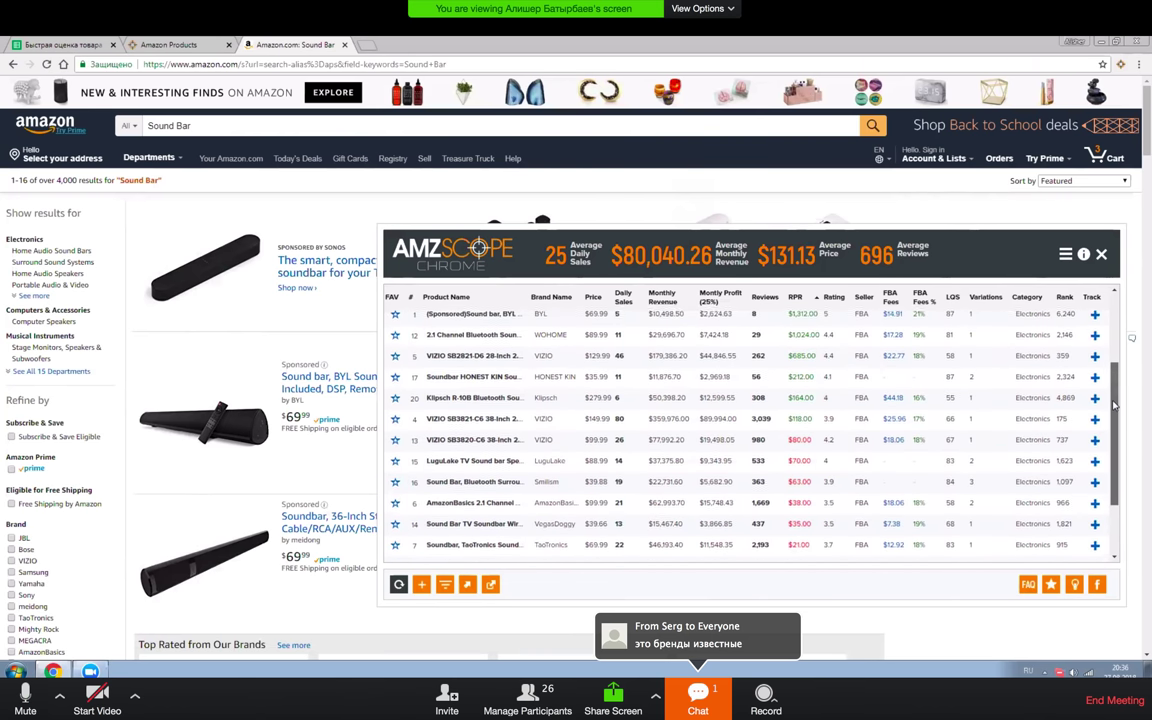
{"action": "scroll", "coordinate": [1110, 365], "scroll_direction": "up", "scroll_amount": 3}
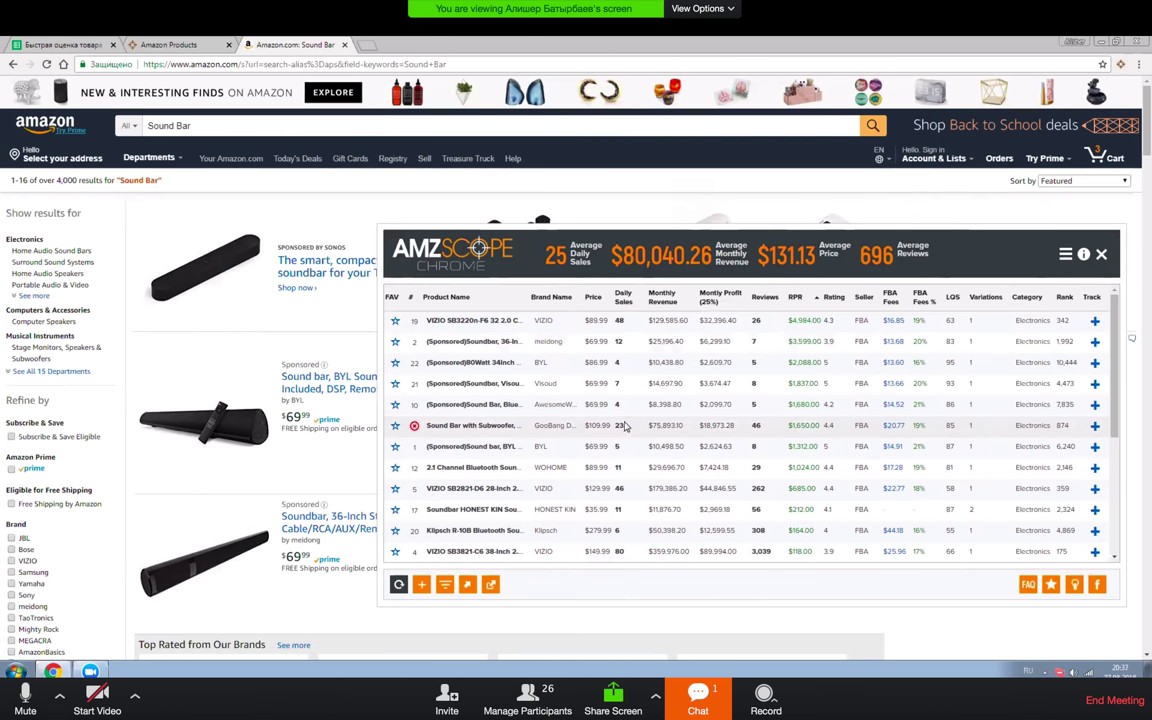
- Mute the microphone and compare reviews, revenue and RPR across the whole AMZScope soundbar table
{"action": "left_click", "coordinate": [27, 698]}
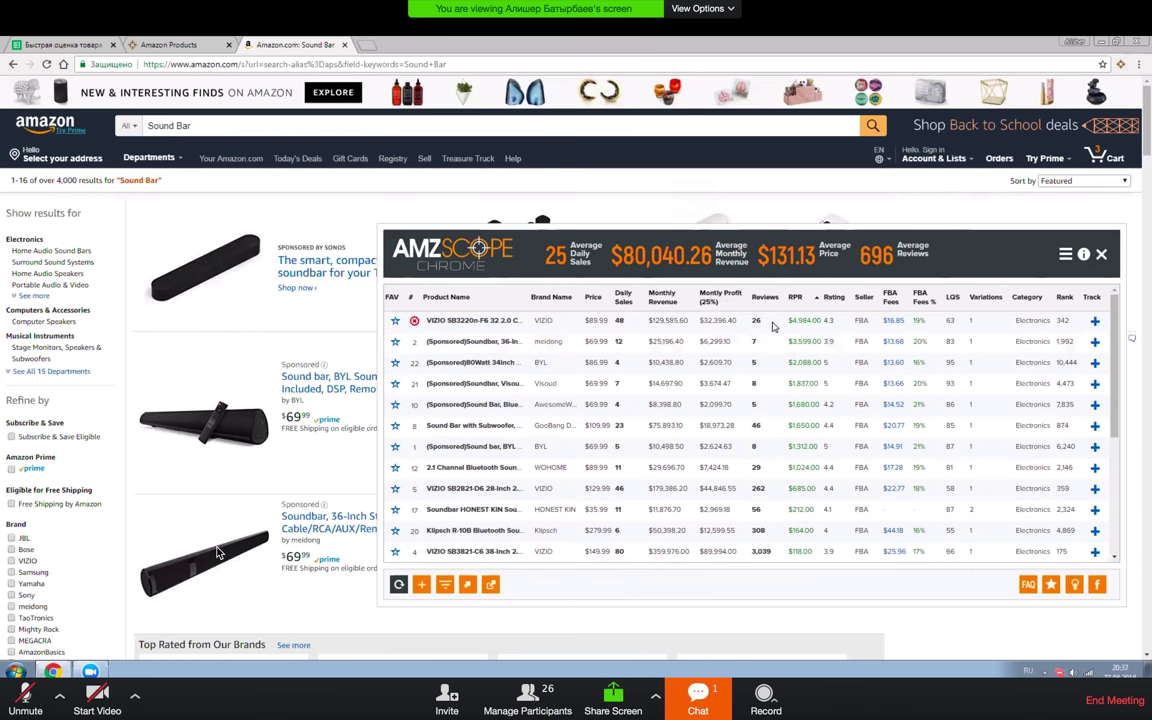
{"action": "left_click_drag", "start_coordinate": [1117, 391], "coordinate": [1119, 441]}
{"action": "scroll", "coordinate": [1119, 441], "scroll_direction": "down", "scroll_amount": 5}
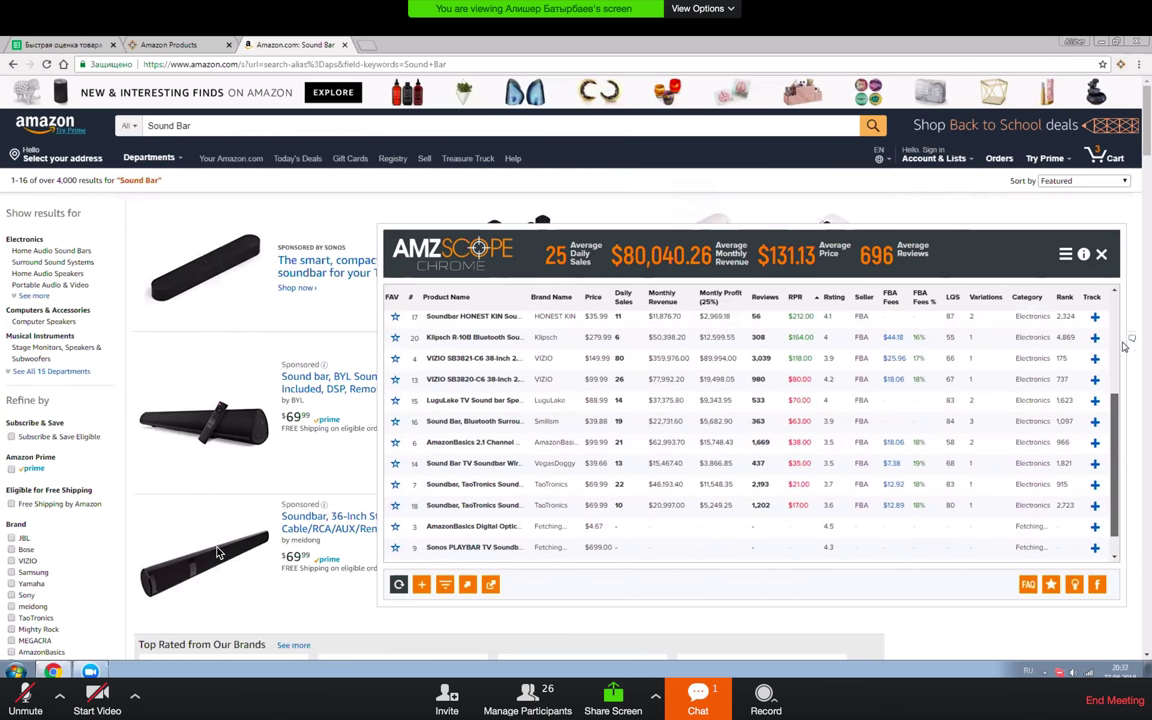
{"action": "scroll", "coordinate": [1110, 400], "scroll_direction": "up", "scroll_amount": 5}
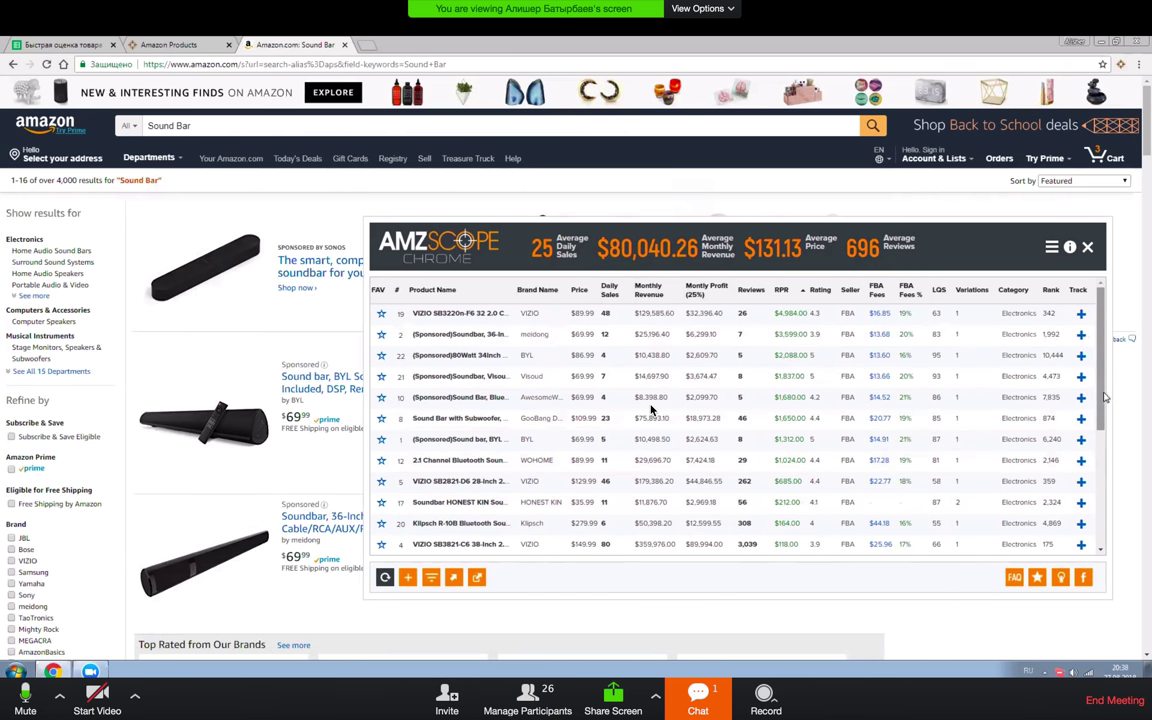
{"action": "scroll", "coordinate": [1103, 397], "scroll_direction": "down", "scroll_amount": 1}
{"action": "scroll", "coordinate": [651, 409], "scroll_direction": "up", "scroll_amount": 1}
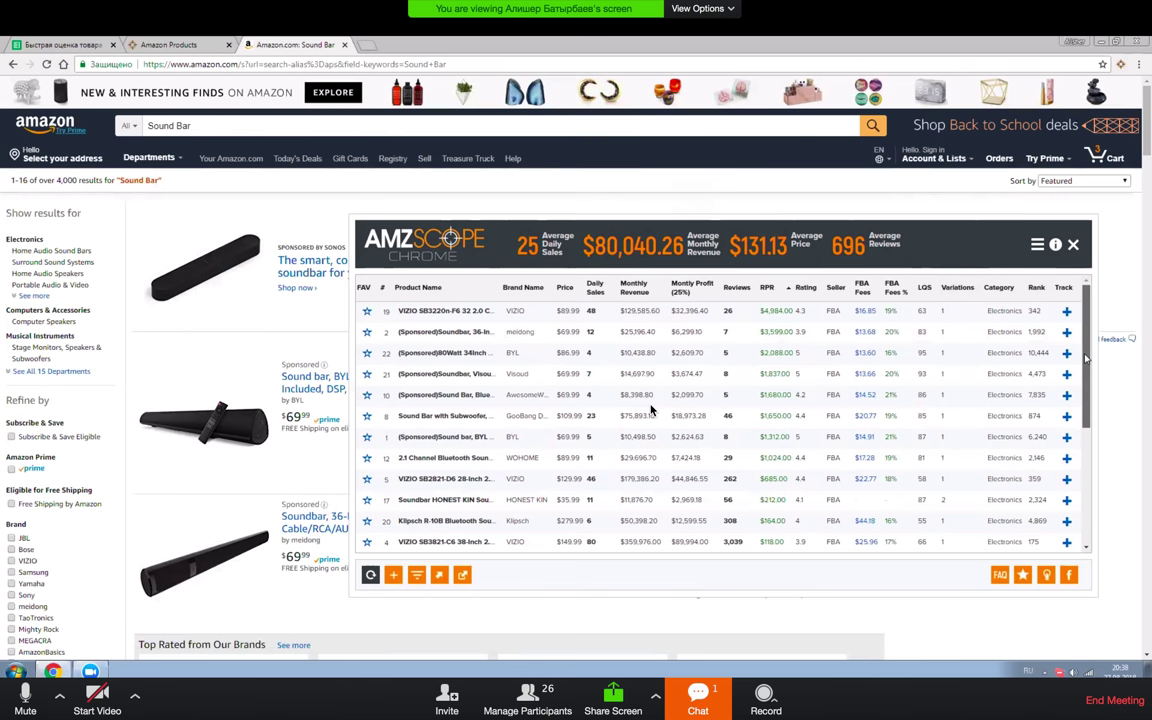
- Compare the low-RPR soundbars with the top rows and highlight the review count of "Sound Bar with Subwoofer"
{"action": "scroll", "coordinate": [650, 409], "scroll_direction": "down", "scroll_amount": 5}
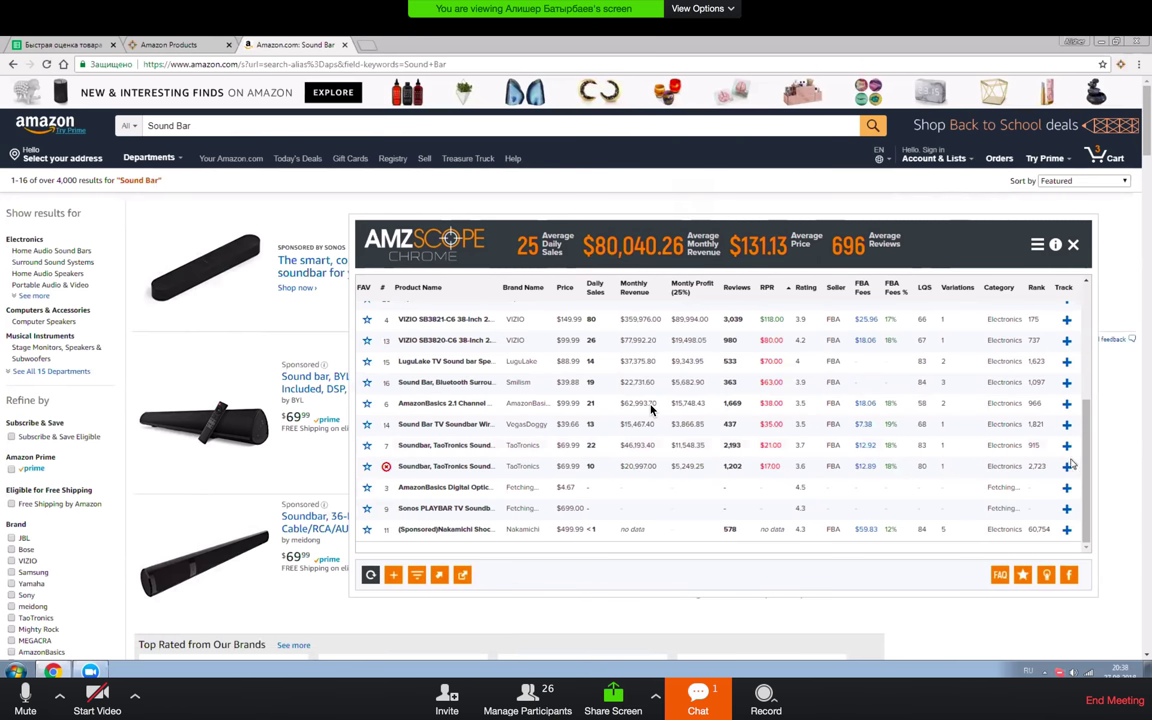
{"action": "scroll", "coordinate": [1090, 460], "scroll_direction": "up", "scroll_amount": 1}
{"action": "left_click_drag", "start_coordinate": [1090, 460], "coordinate": [1073, 338]}
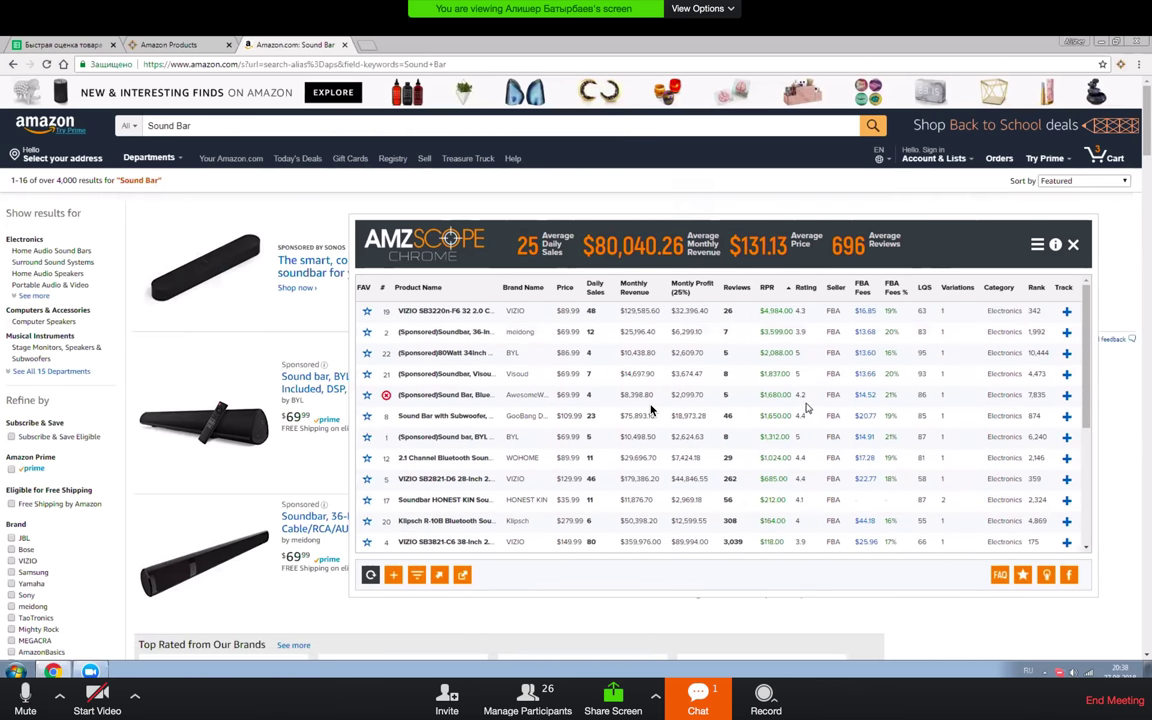
{"action": "left_click_drag", "start_coordinate": [806, 416], "coordinate": [725, 424]}
{"action": "left_click", "coordinate": [725, 420]}
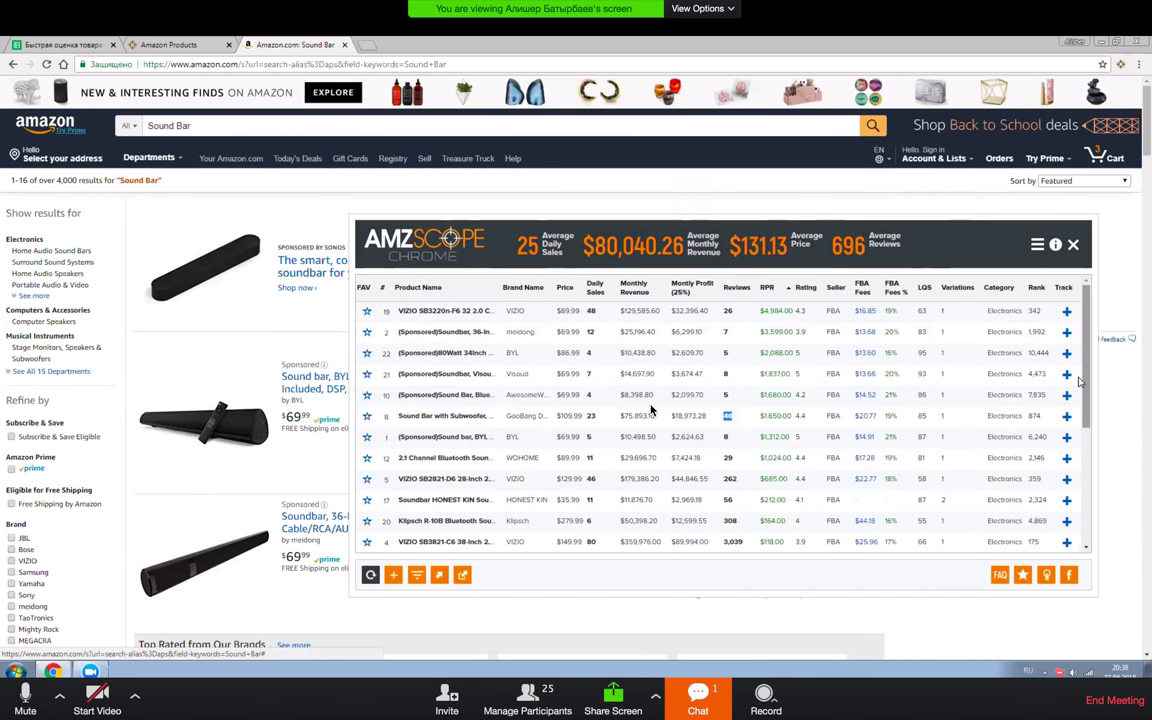
{"action": "scroll", "coordinate": [1090, 404], "scroll_direction": "down", "scroll_amount": 1}
{"action": "scroll", "coordinate": [1090, 404], "scroll_direction": "down", "scroll_amount": 1}
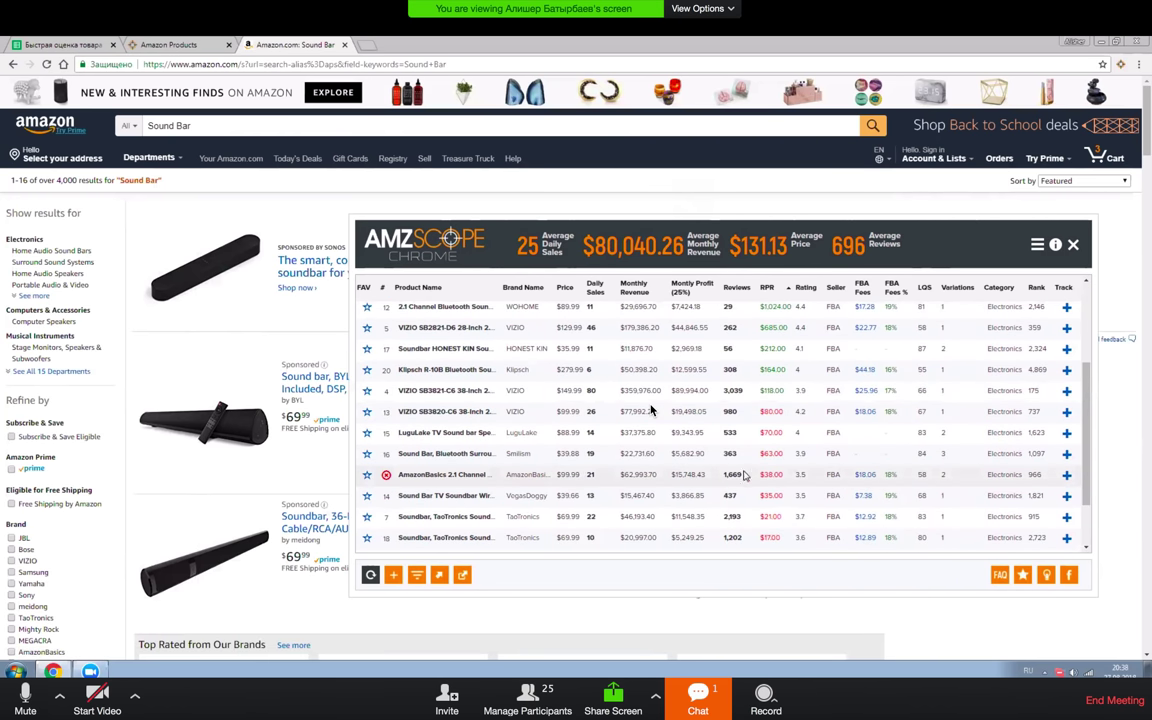
- Examine prices, reviews and RPR of the soundbars between the highest and lowest rows of the AMZScope table
{"action": "mouse_move", "coordinate": [481, 481]}
{"action": "scroll", "coordinate": [651, 410], "scroll_direction": "up", "scroll_amount": 3}
{"action": "scroll", "coordinate": [651, 409], "scroll_direction": "down", "scroll_amount": 3}
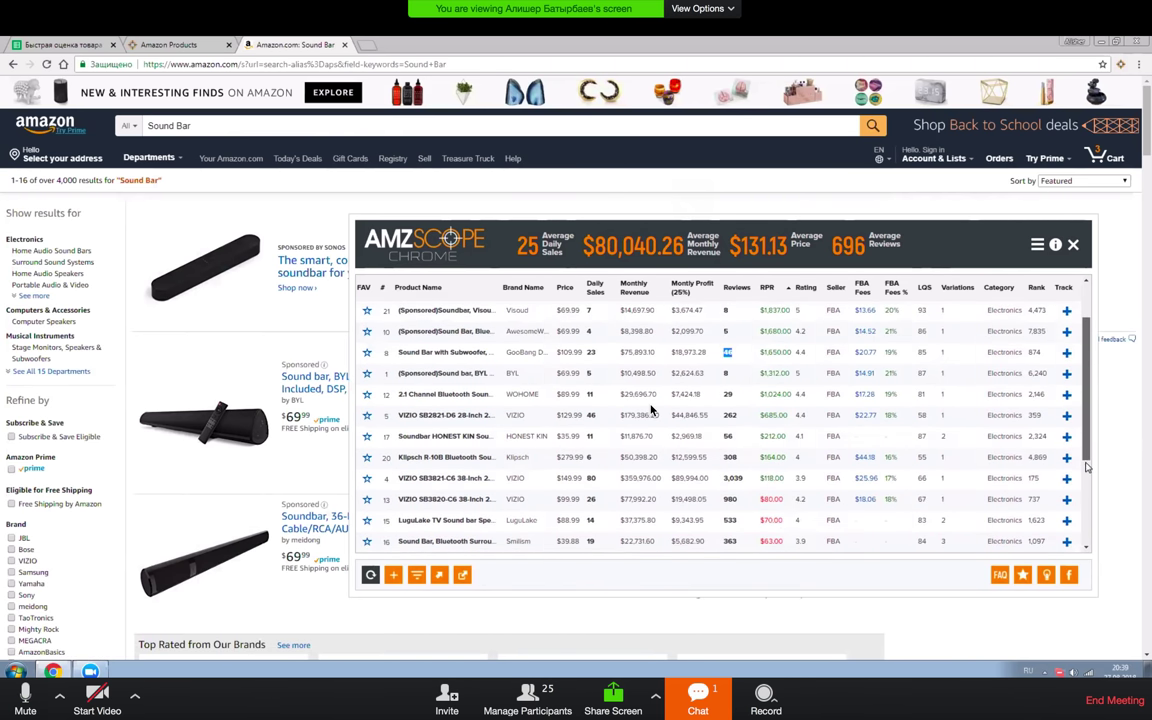
{"action": "scroll", "coordinate": [651, 409], "scroll_direction": "down", "scroll_amount": 1}
{"action": "mouse_move", "coordinate": [452, 463]}
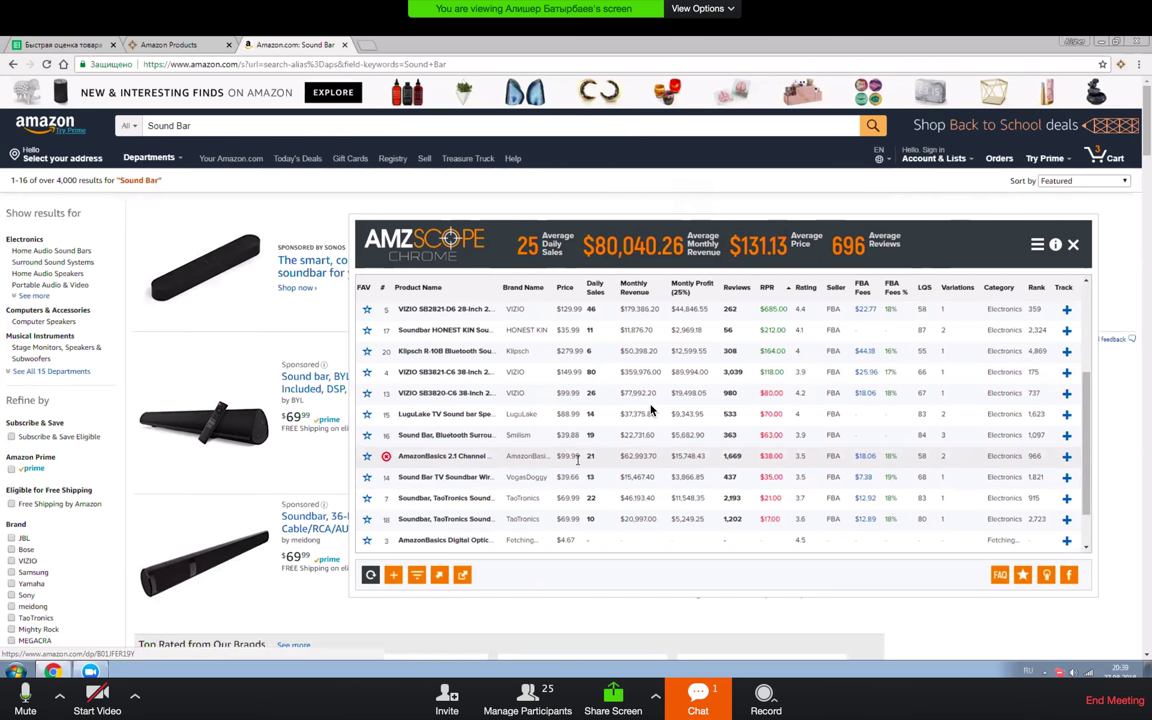
{"action": "scroll", "coordinate": [515, 408], "scroll_direction": "up", "scroll_amount": 4}
{"action": "mouse_move", "coordinate": [503, 400]}
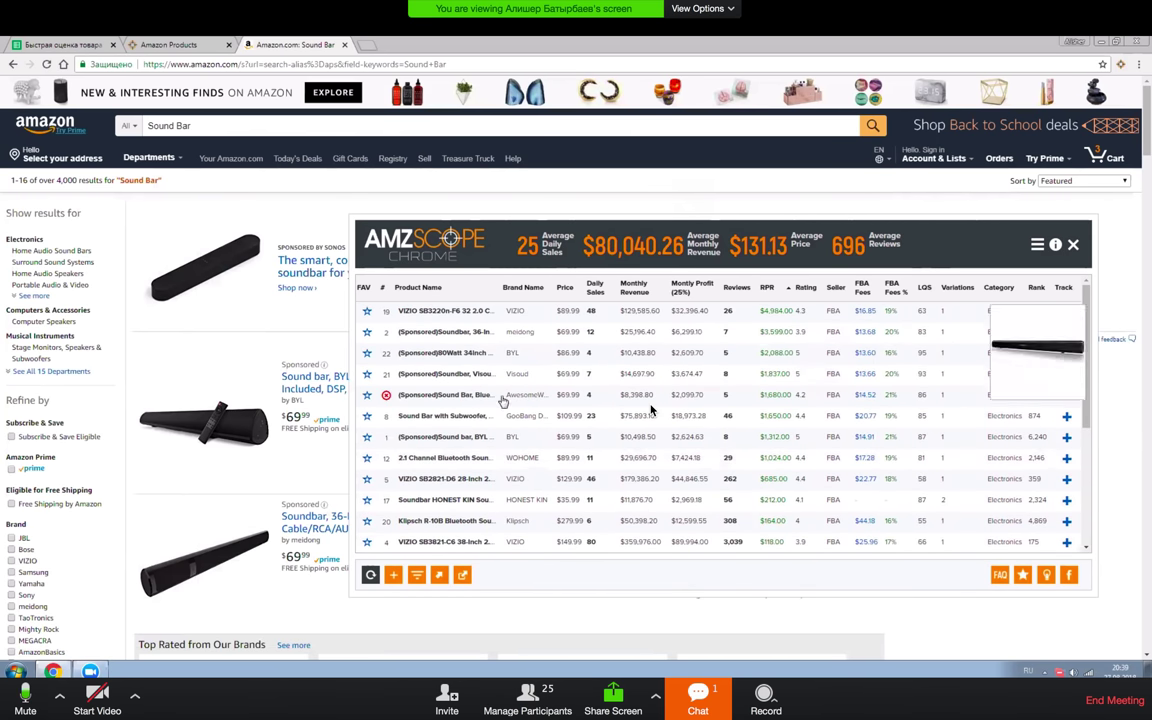
{"action": "scroll", "coordinate": [1090, 470], "scroll_direction": "down", "scroll_amount": 4}
{"action": "scroll", "coordinate": [1090, 480], "scroll_direction": "down", "scroll_amount": 3}
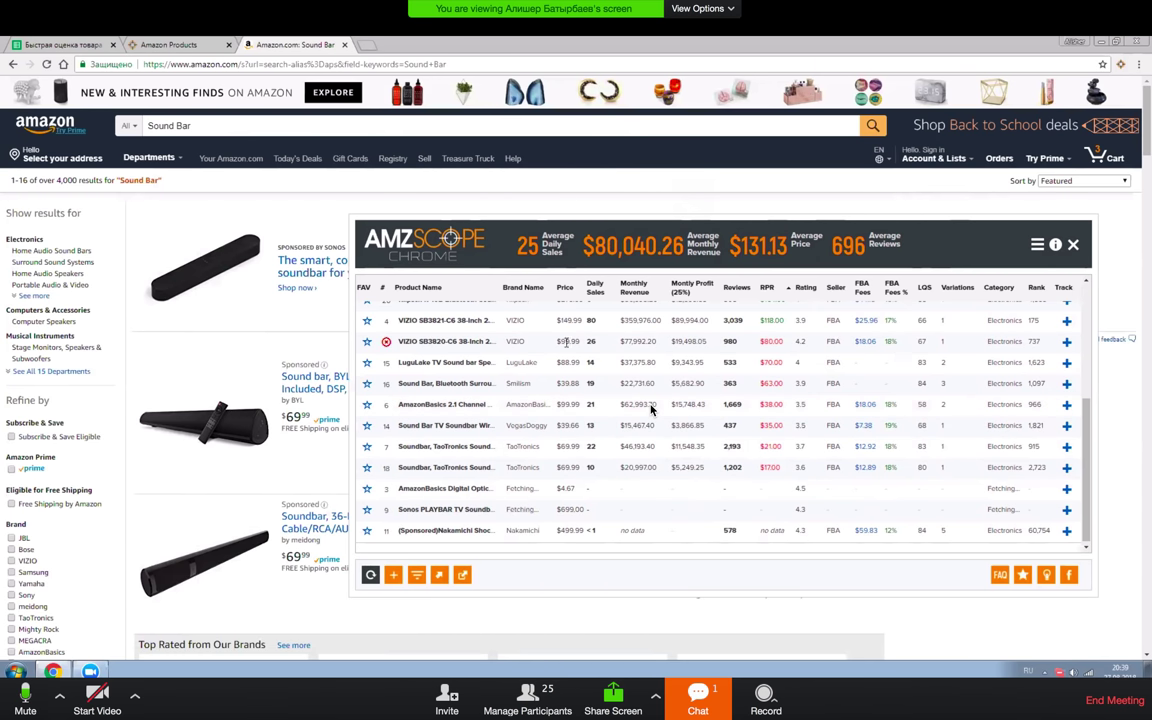
- Examine the review count of the VIZIO SB3821-C6 38-inch soundbar against its lower-RPR neighbours
{"action": "scroll", "coordinate": [1087, 445], "scroll_direction": "up", "scroll_amount": 1}
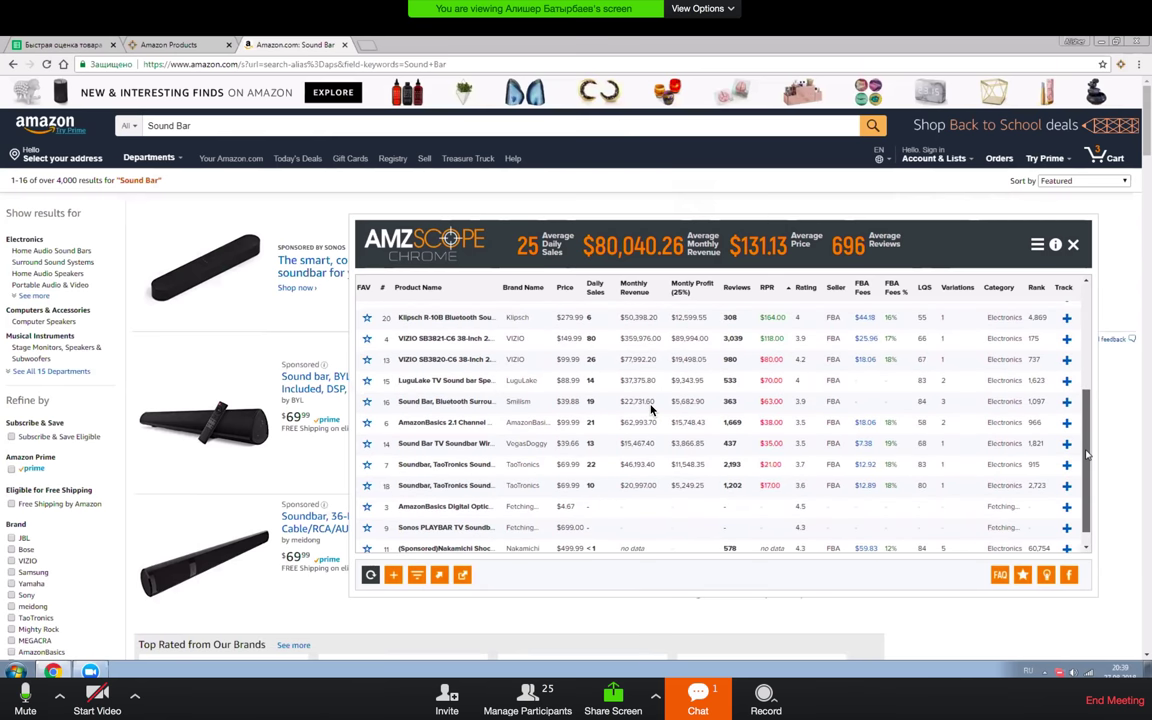
{"action": "scroll", "coordinate": [1090, 450], "scroll_direction": "down", "scroll_amount": 1}
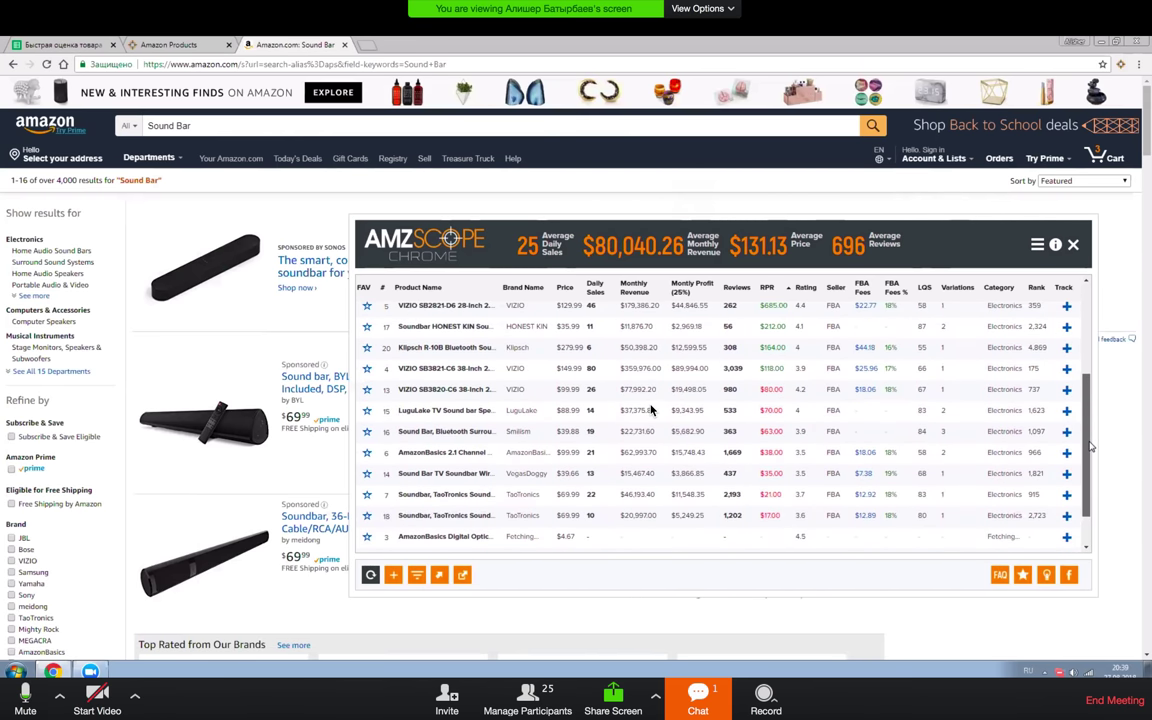
{"action": "scroll", "coordinate": [1091, 447], "scroll_direction": "up", "scroll_amount": 1}
{"action": "left_click_drag", "start_coordinate": [1091, 447], "coordinate": [1089, 423]}
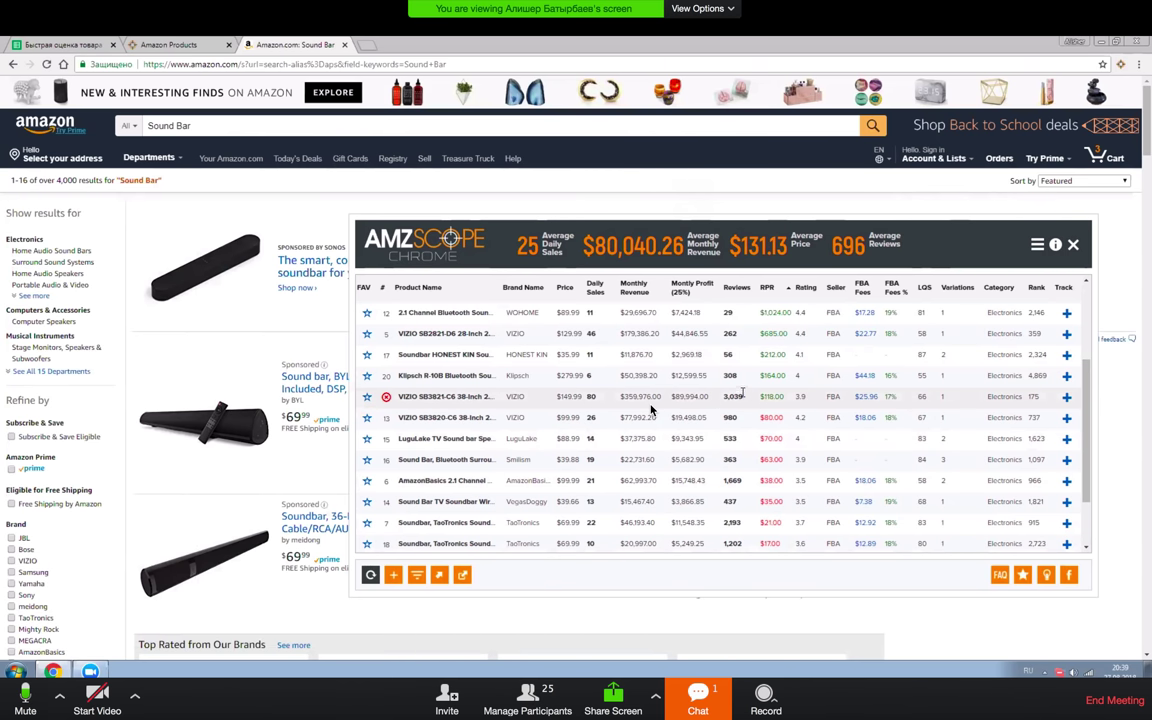
{"action": "left_click", "coordinate": [727, 400]}
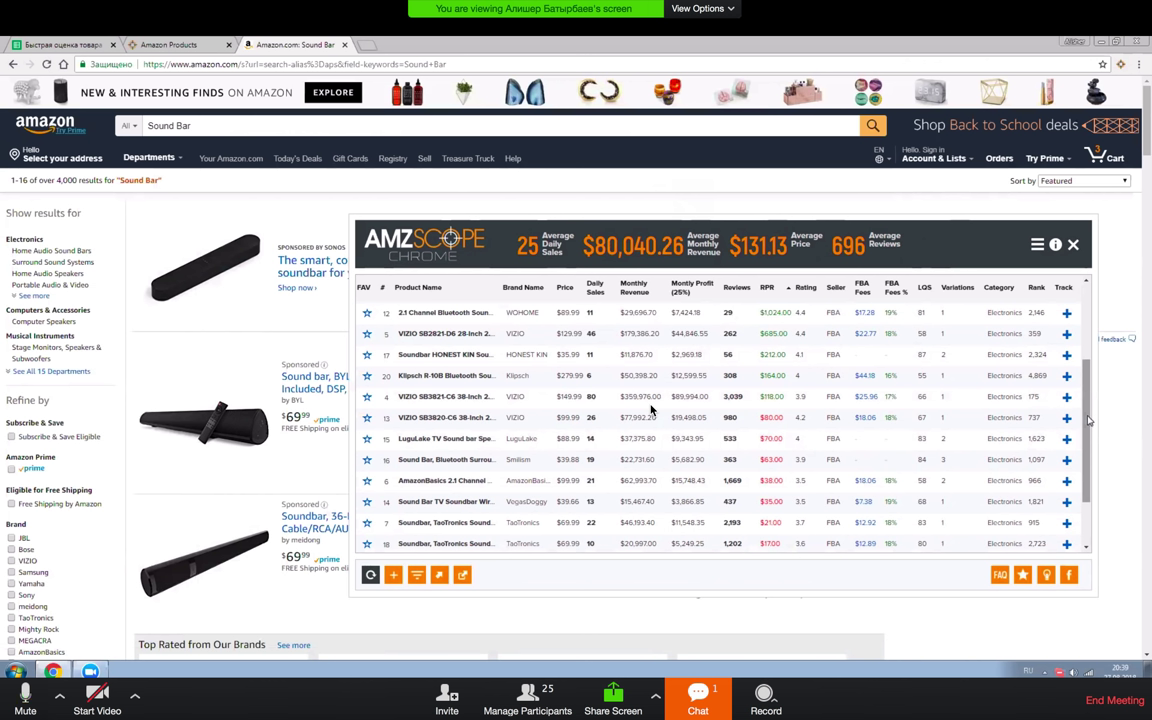
- Reposition the AMZScope window over the Amazon results and bring the middle soundbar rows into view
{"action": "left_click_drag", "start_coordinate": [1006, 241], "coordinate": [940, 215]}
{"action": "scroll", "coordinate": [1018, 393], "scroll_direction": "up", "scroll_amount": 1}
{"action": "scroll", "coordinate": [1018, 393], "scroll_direction": "up", "scroll_amount": 1}
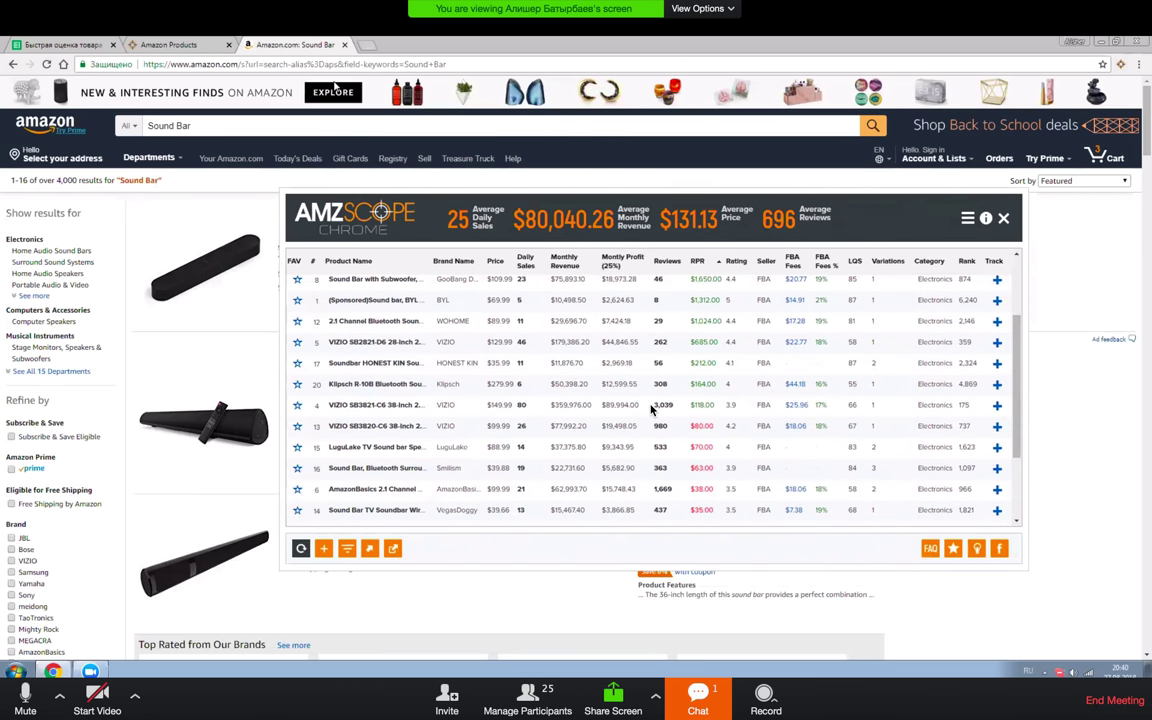
- Switch to the product profitability spreadsheet and examine the keyword and retail price cells of its first empty row
{"action": "key", "text": "ctrl+t"}
{"action": "key", "text": "ctrl+w"}
{"action": "key", "text": "ctrl+1"}
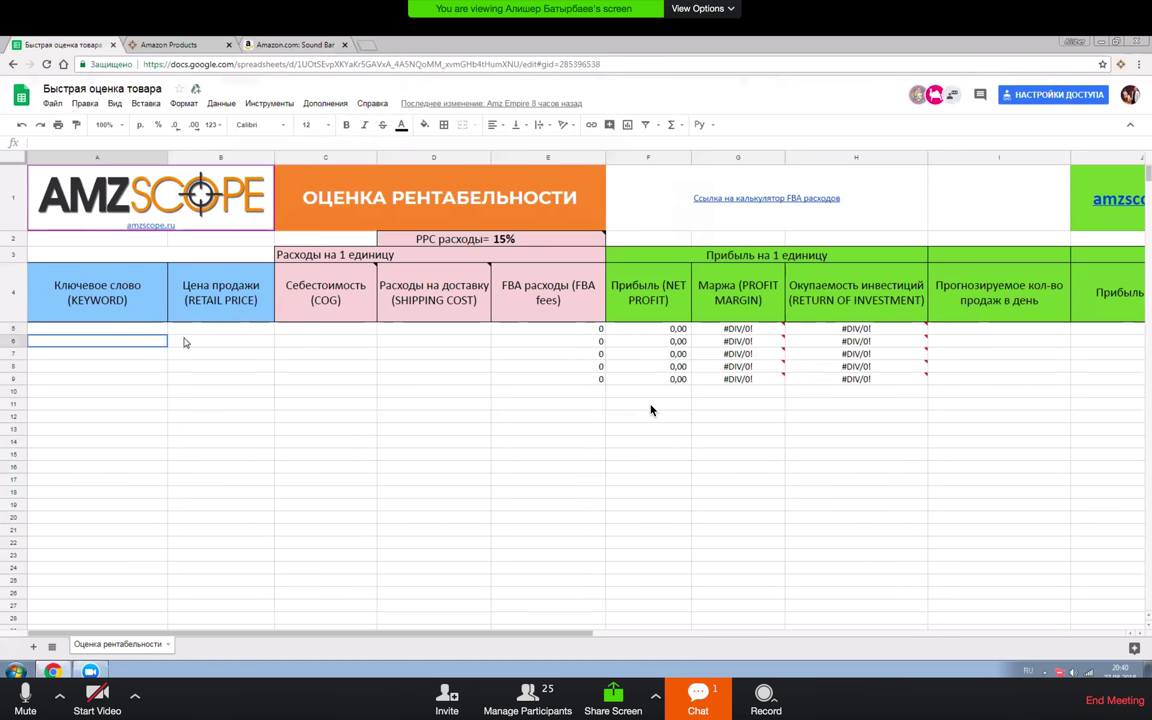
{"action": "left_click", "coordinate": [143, 330]}
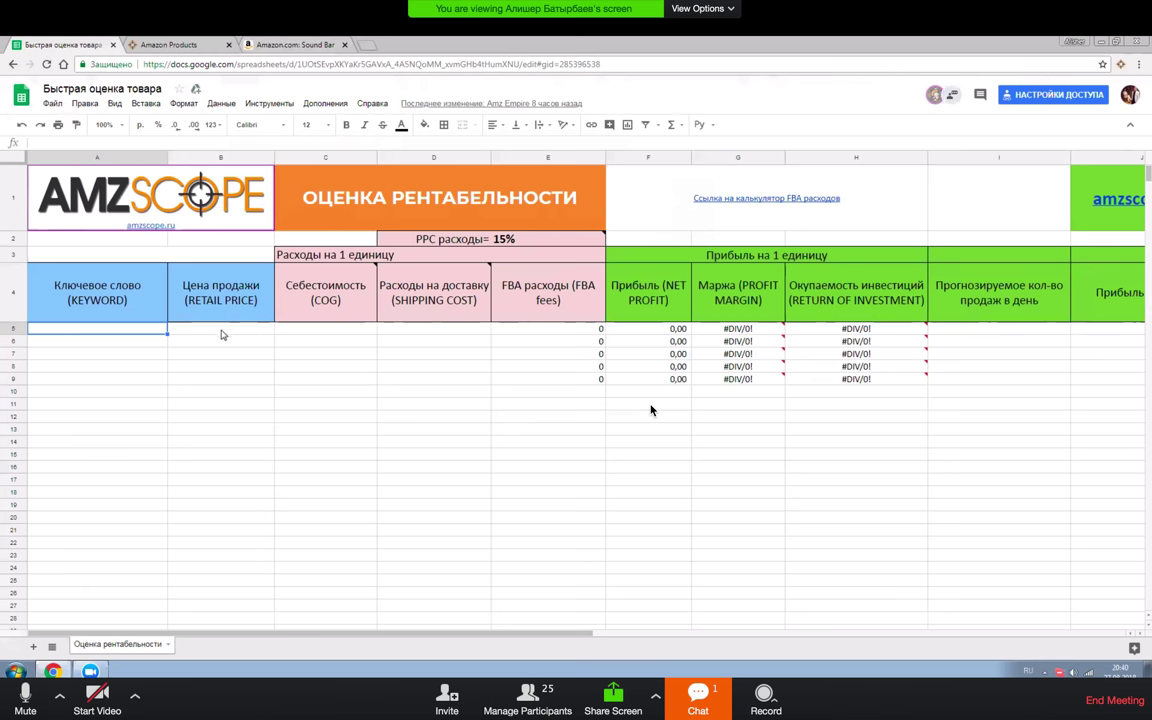
{"action": "left_click", "coordinate": [226, 337]}
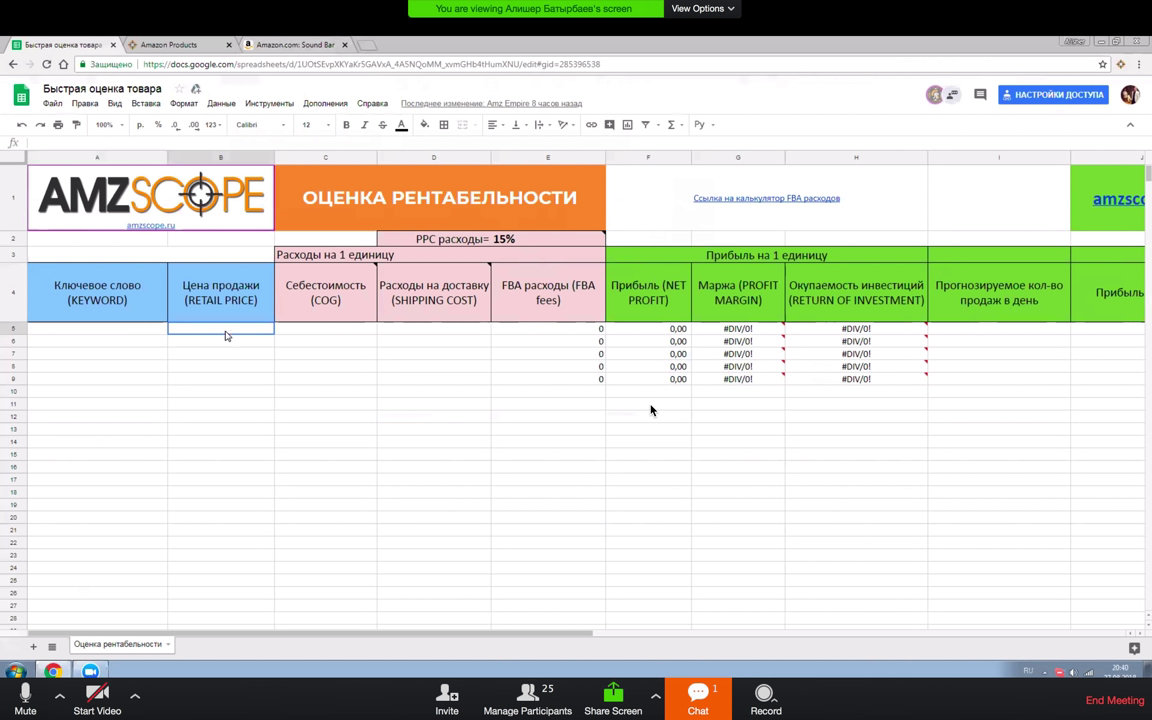
{"action": "left_click", "coordinate": [166, 333]}
- Open the Alibaba website in a new browser tab beside the Amazon soundbar results
{"action": "left_click", "coordinate": [250, 45]}
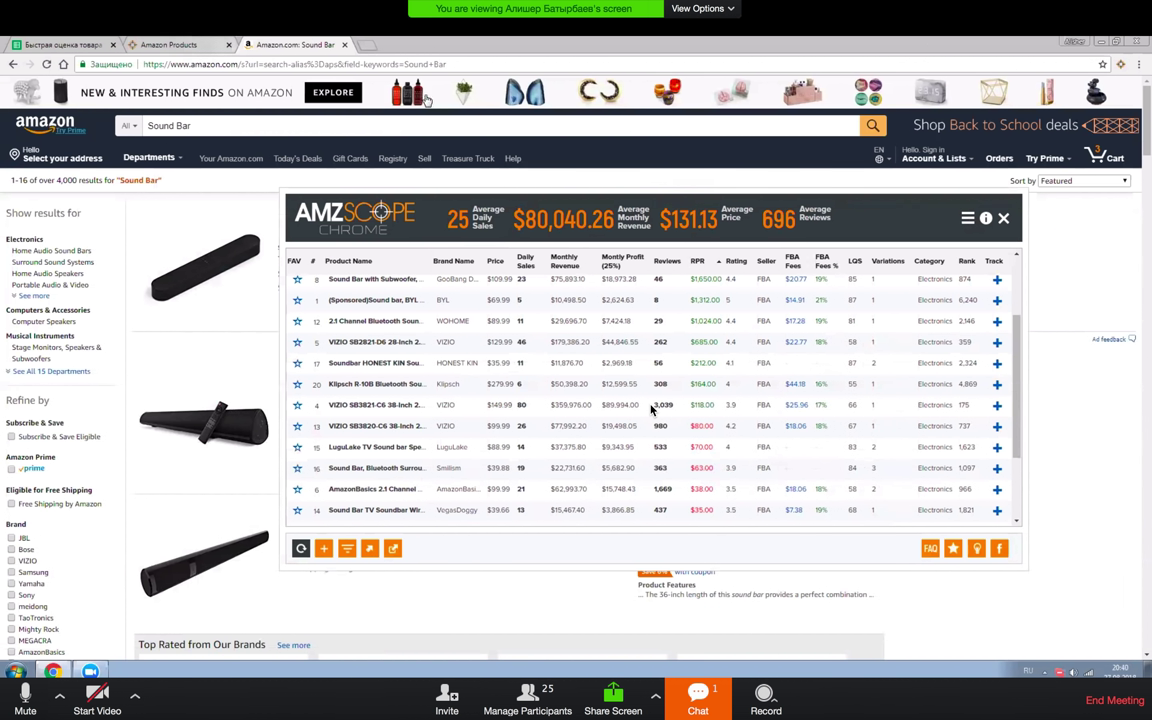
{"action": "right_click", "coordinate": [375, 46]}
{"action": "left_click", "coordinate": [417, 121]}
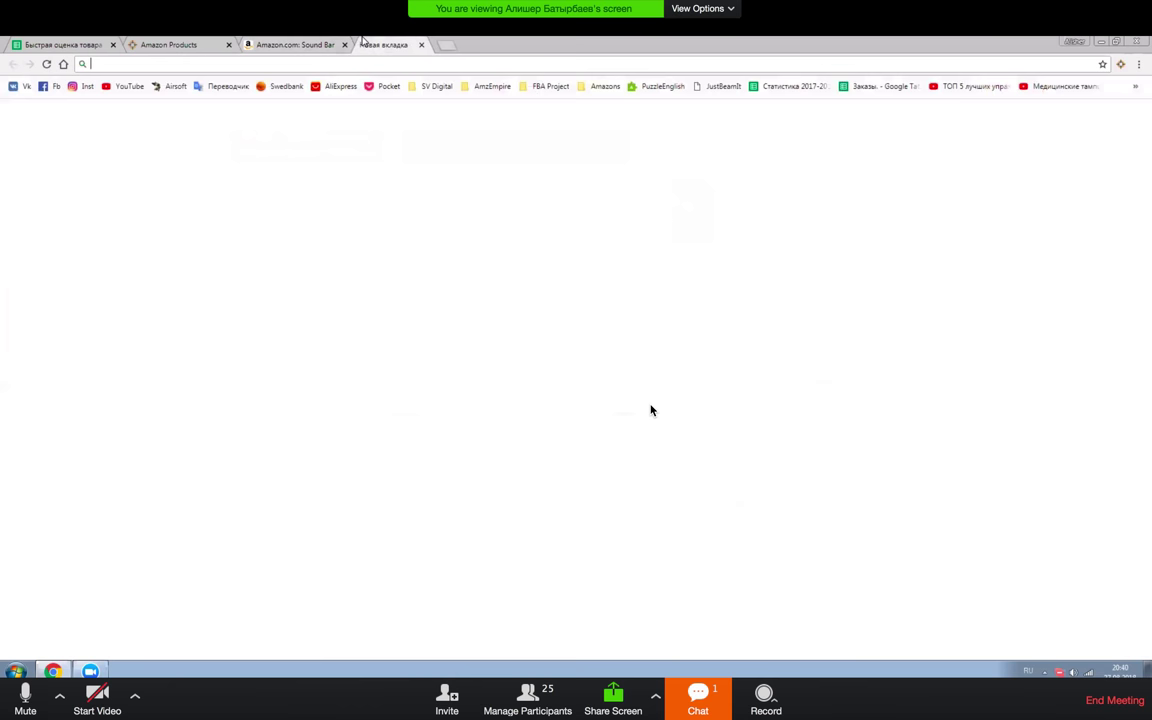
{"action": "type", "text": "фдш"}
{"action": "key", "text": "BackSpace"}
{"action": "key", "text": "BackSpace"}
{"action": "key", "text": "BackSpace"}
{"action": "key", "text": "alt+shift"}
{"action": "type", "text": "alibaba"}
{"action": "key", "text": "Return"}
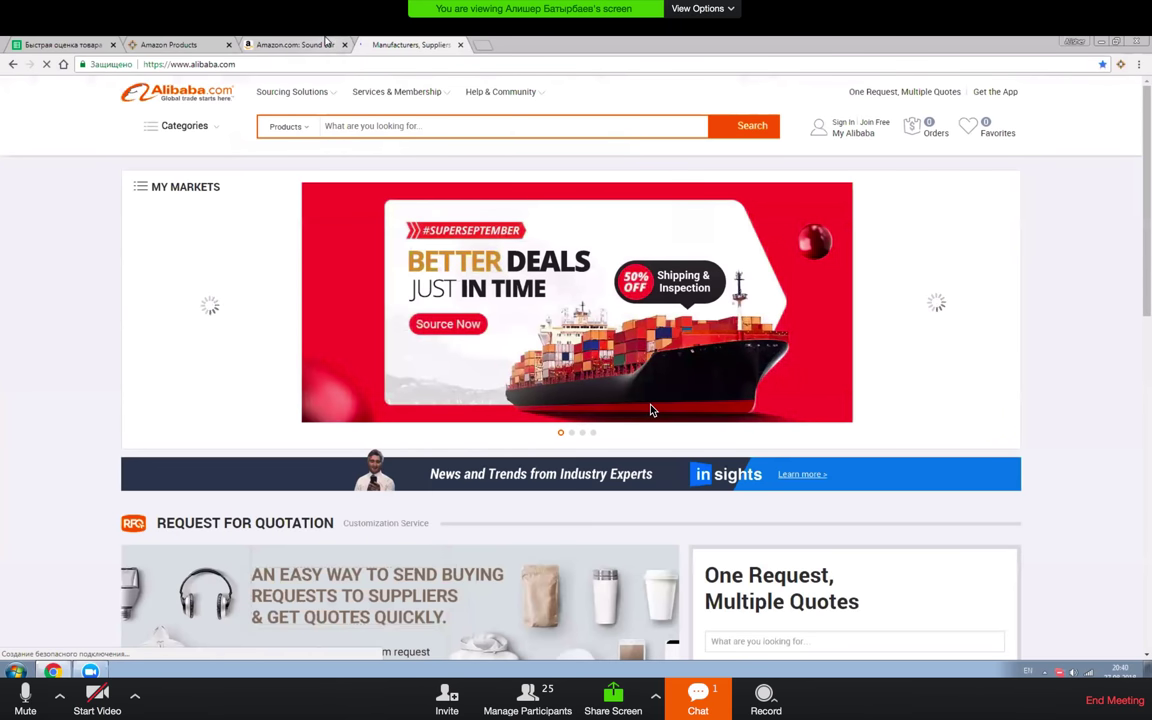
- Examine the highest-RPR soundbars in the AMZScope table for a model to source, checking on the Alibaba page in between
{"action": "left_click", "coordinate": [325, 42]}
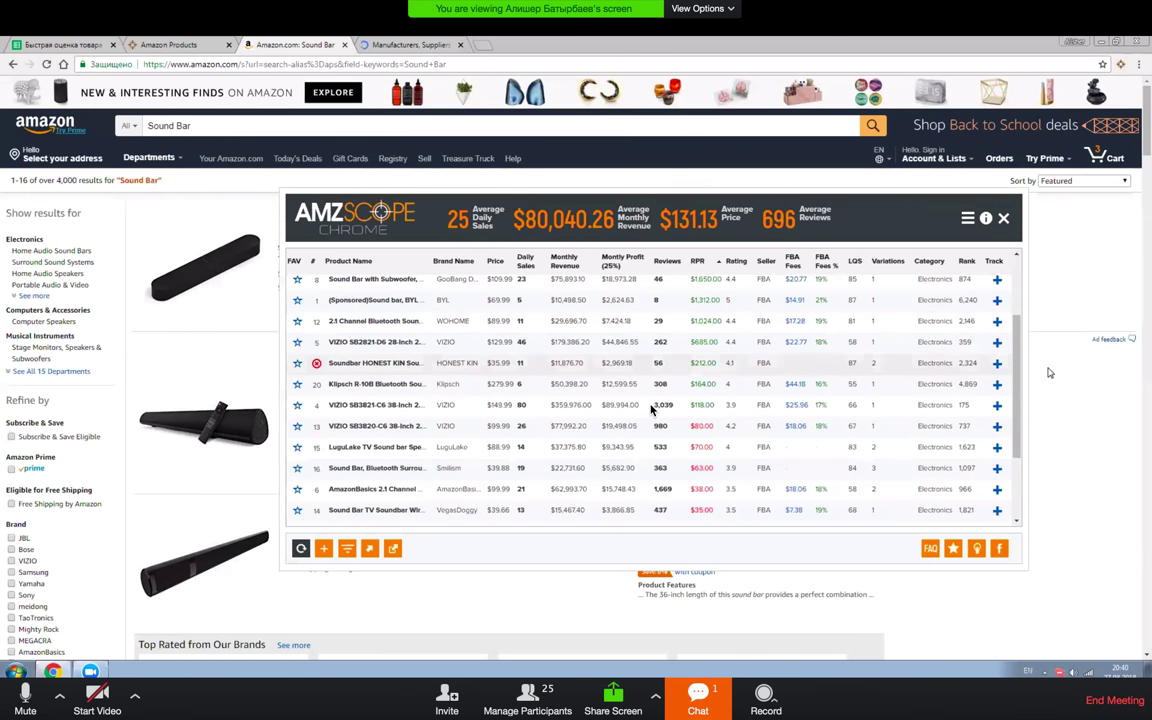
{"action": "scroll", "coordinate": [651, 409], "scroll_direction": "up", "scroll_amount": 2}
{"action": "scroll", "coordinate": [1020, 320], "scroll_direction": "up", "scroll_amount": 3}
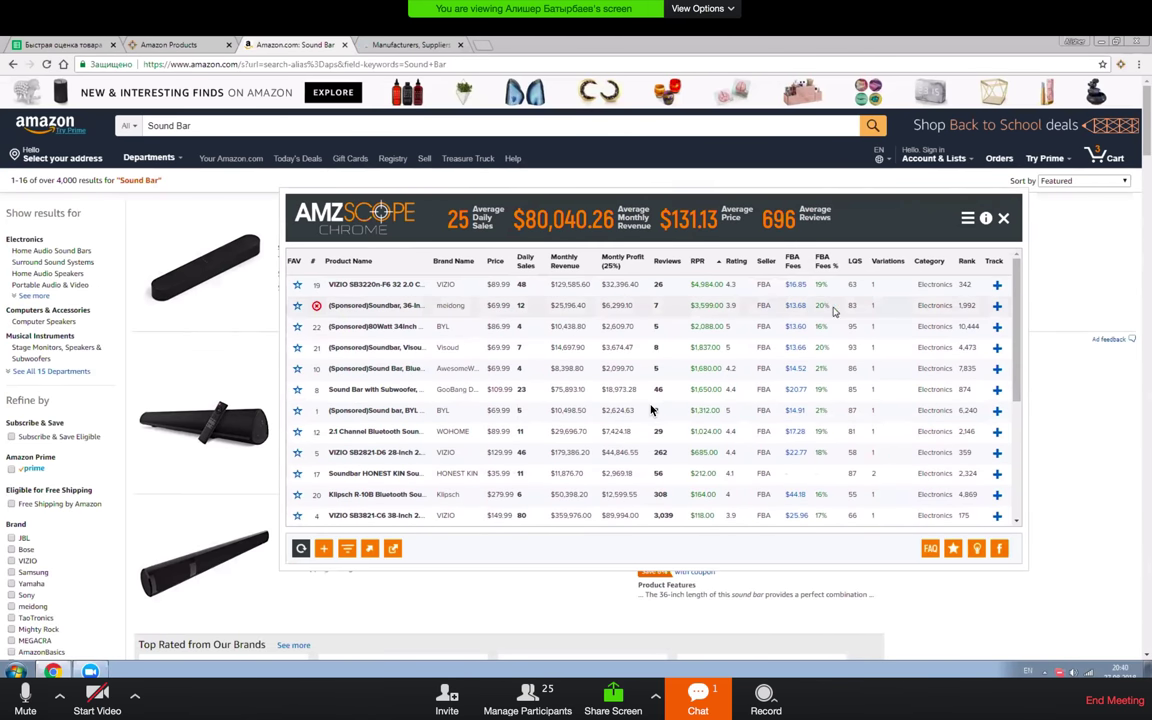
{"action": "left_click", "coordinate": [833, 310]}
{"action": "mouse_move", "coordinate": [385, 312]}
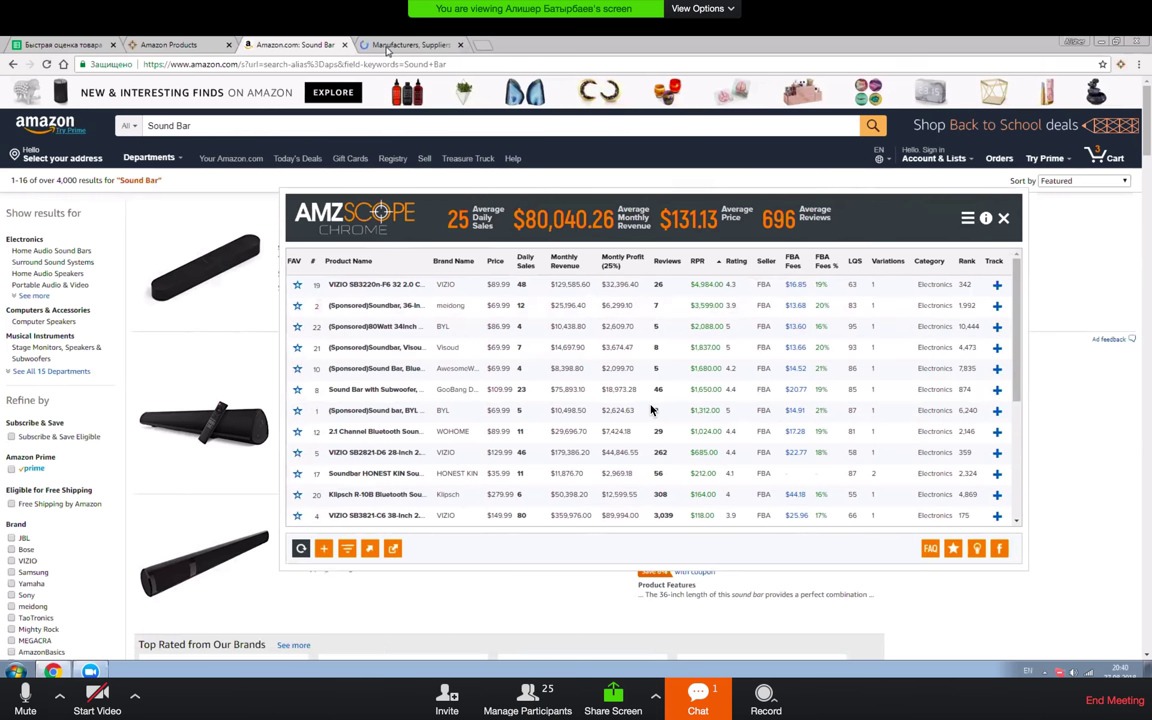
{"action": "left_click", "coordinate": [395, 46]}
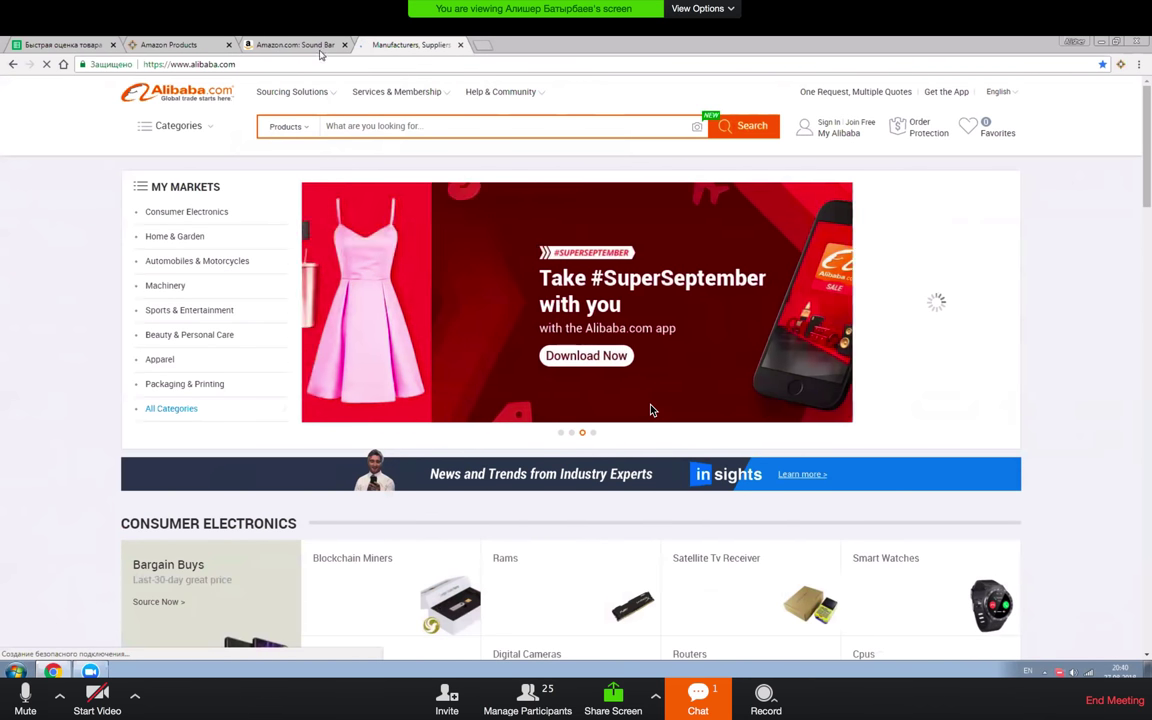
{"action": "left_click", "coordinate": [297, 45]}
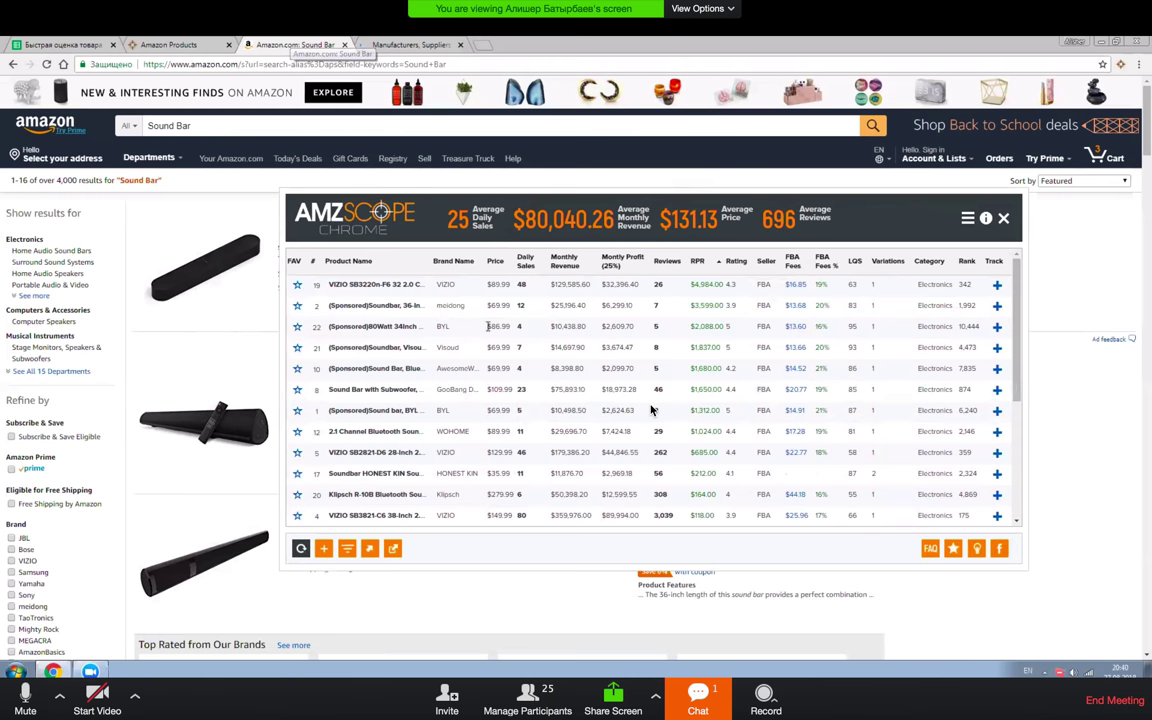
{"action": "mouse_move", "coordinate": [372, 397]}
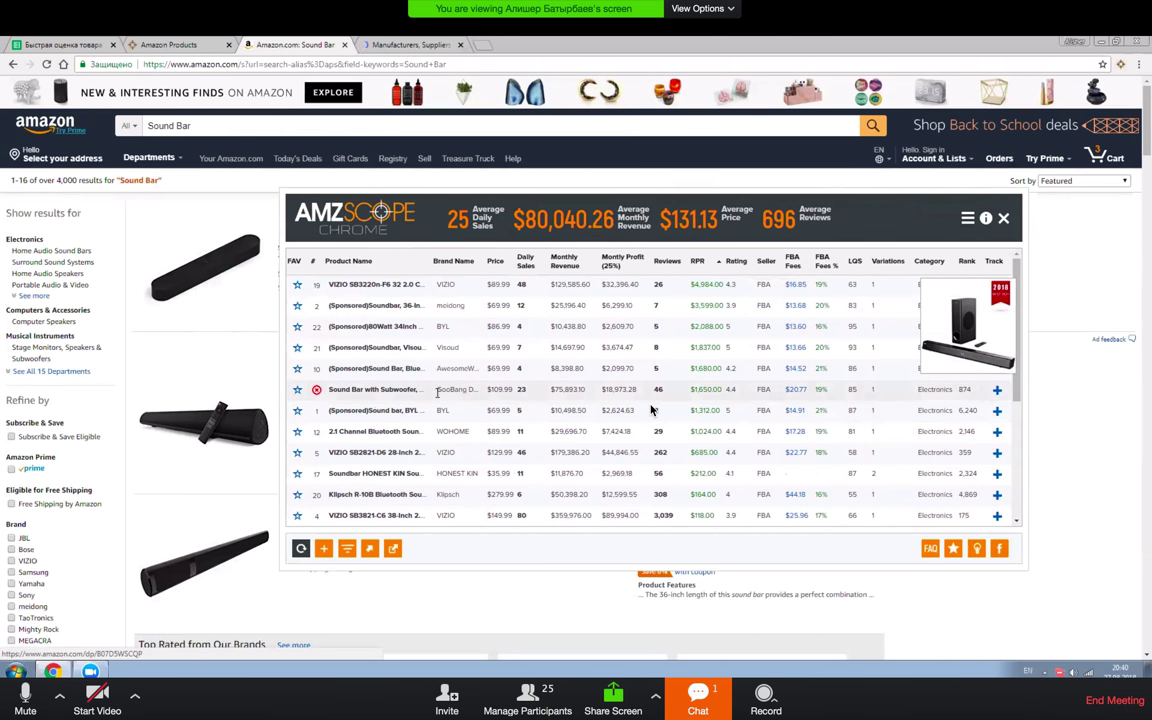
- Mute the Zoom microphone and open the 36-inch Meidong soundbar's Amazon page from the AMZScope product database
{"action": "left_click", "coordinate": [14, 698]}
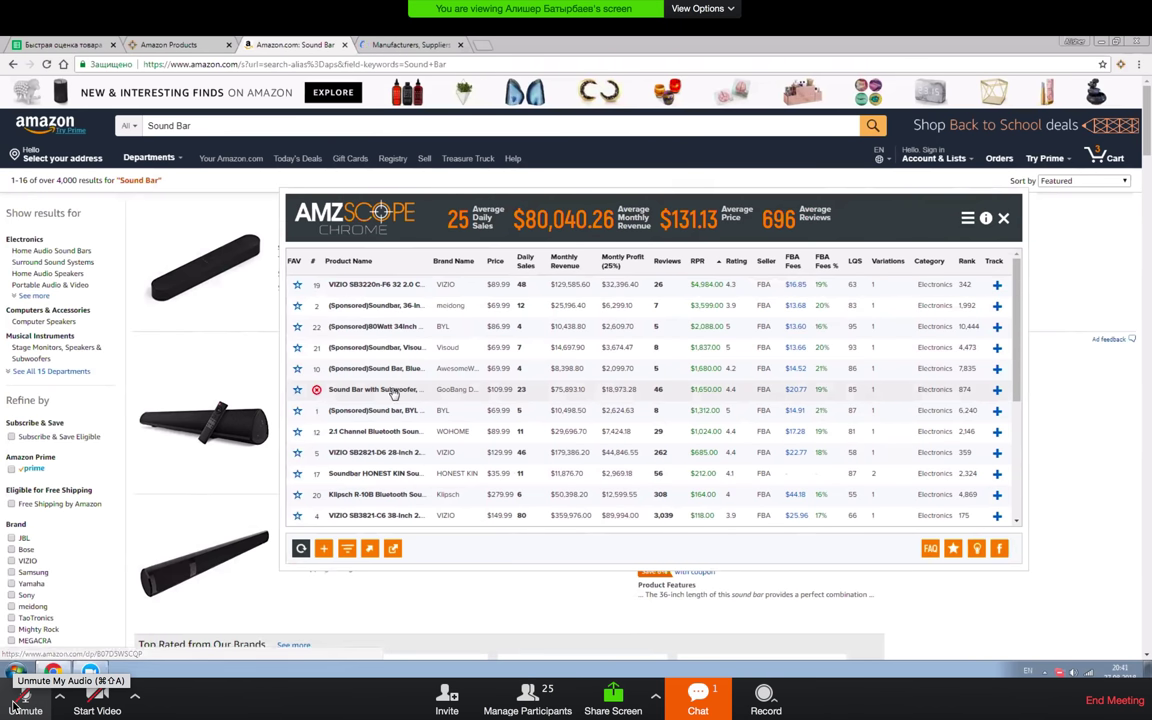
{"action": "mouse_move", "coordinate": [395, 395]}
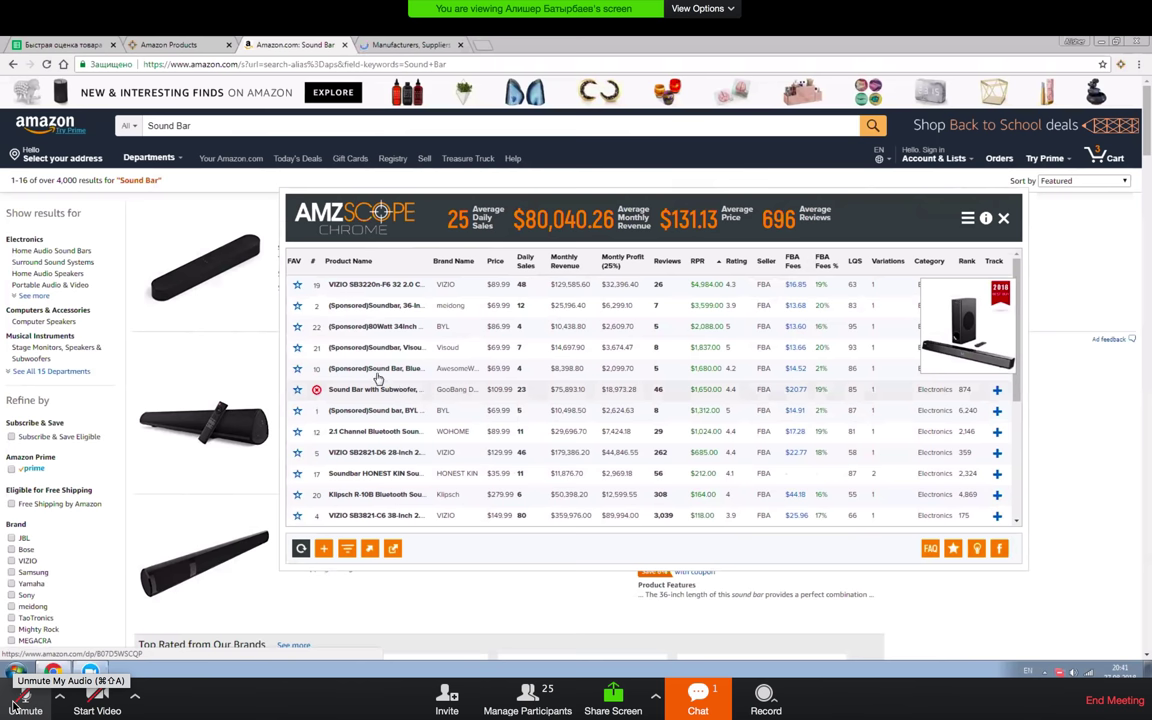
{"action": "key", "text": "ctrl+shift+Tab"}
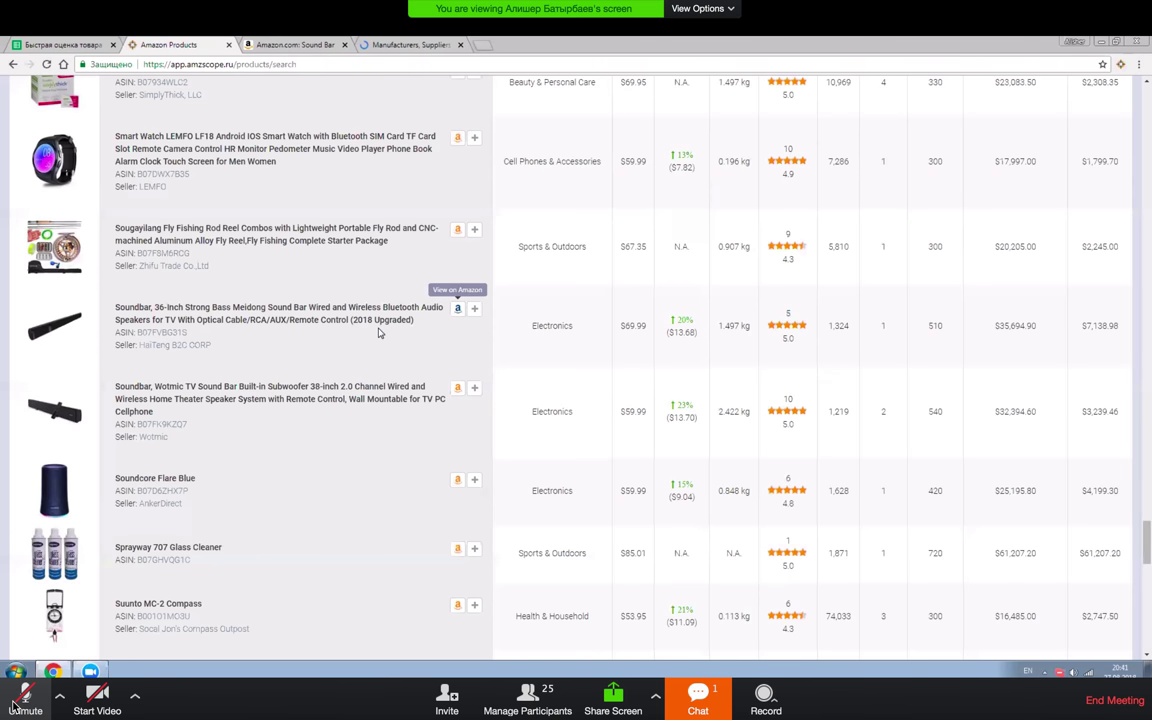
{"action": "left_click", "coordinate": [447, 300]}
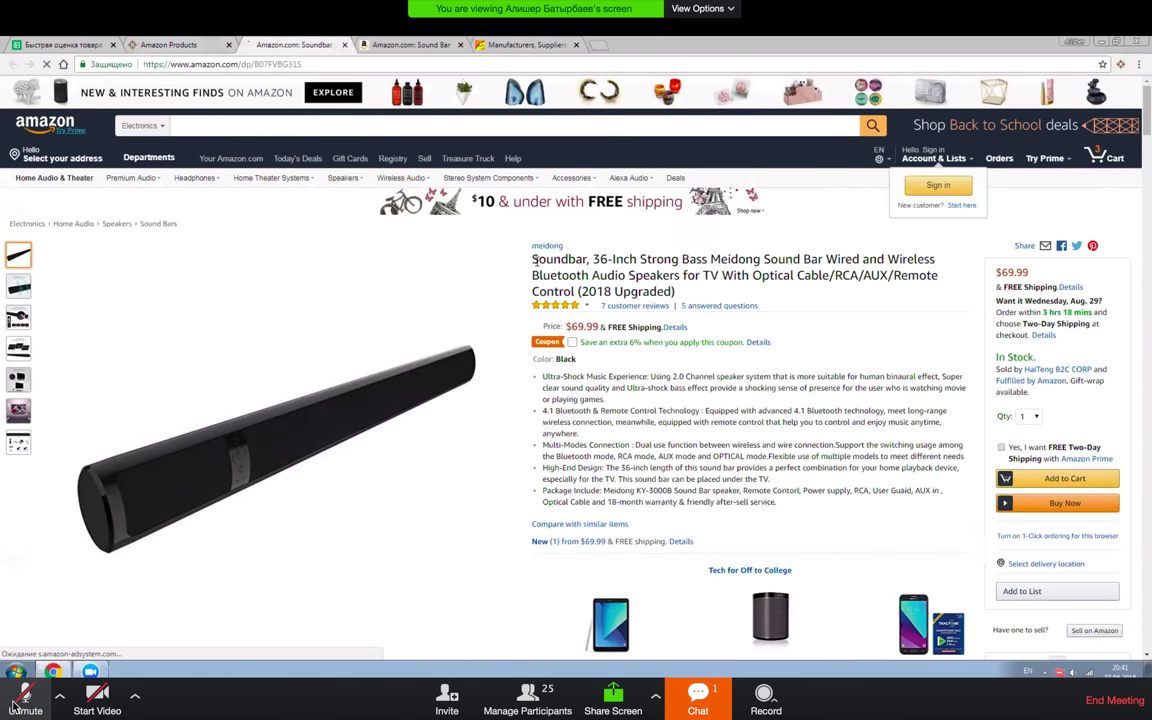
- Copy "Sound Bar" from the Meidong product title and search Alibaba for it
{"action": "left_click_drag", "start_coordinate": [760, 260], "coordinate": [820, 259]}
{"action": "key", "text": "ctrl+c"}
{"action": "left_click", "coordinate": [511, 44]}
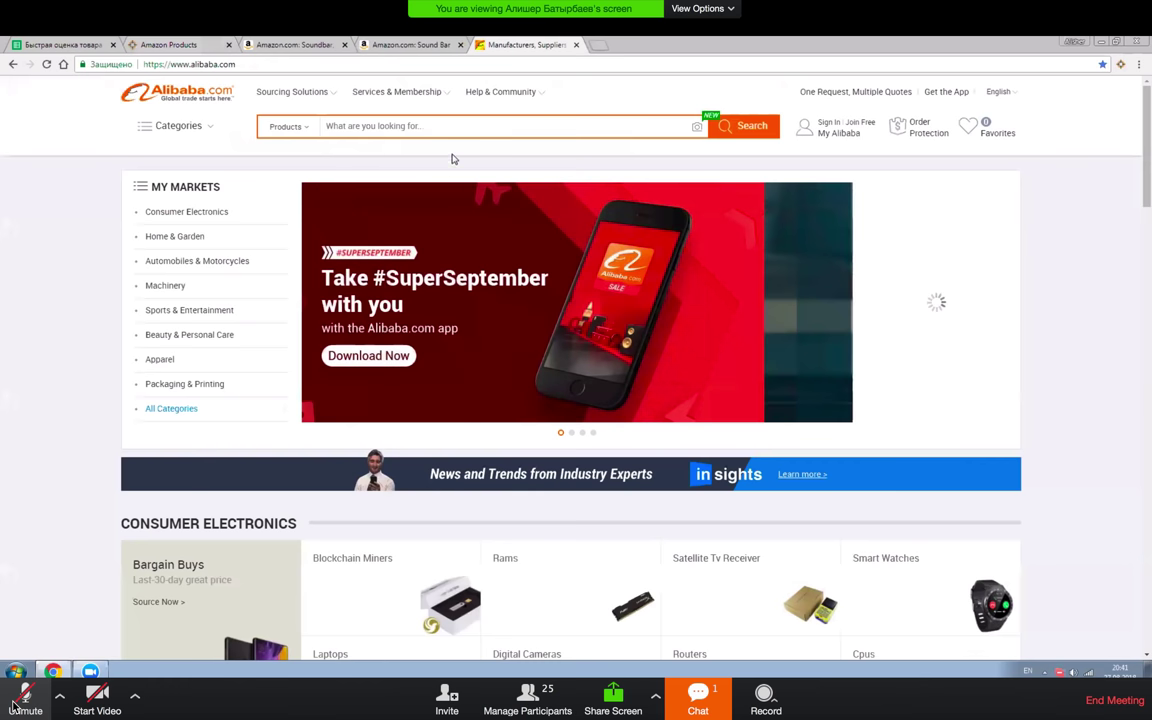
{"action": "key", "text": "ctrl+v"}
{"action": "key", "text": "Return"}
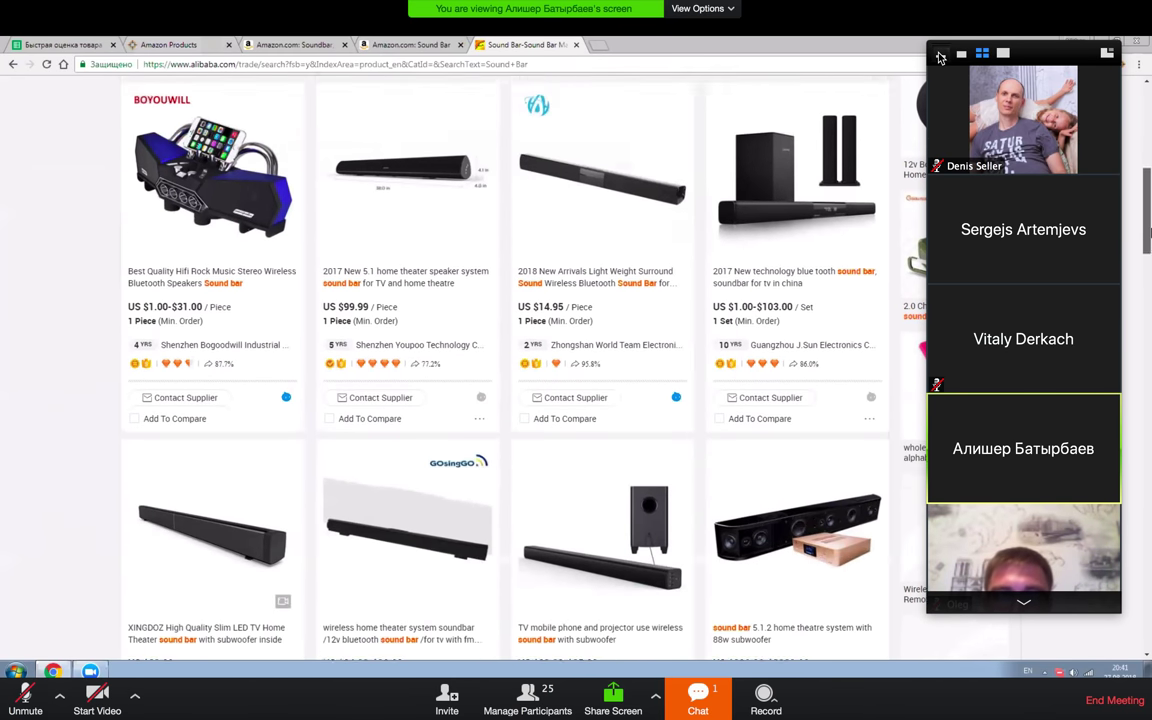
- Hide the Zoom participants' video panel and unmute the microphone while browsing the Alibaba soundbar offers
{"action": "left_click", "coordinate": [941, 56]}
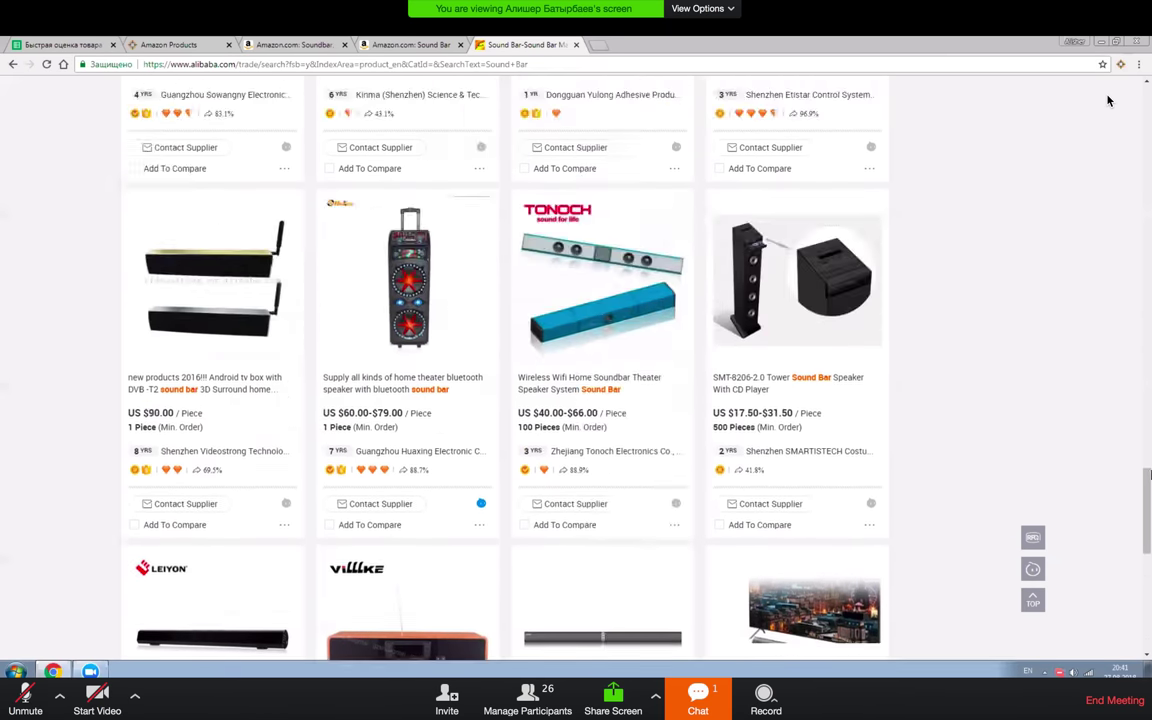
{"action": "left_click", "coordinate": [25, 700]}
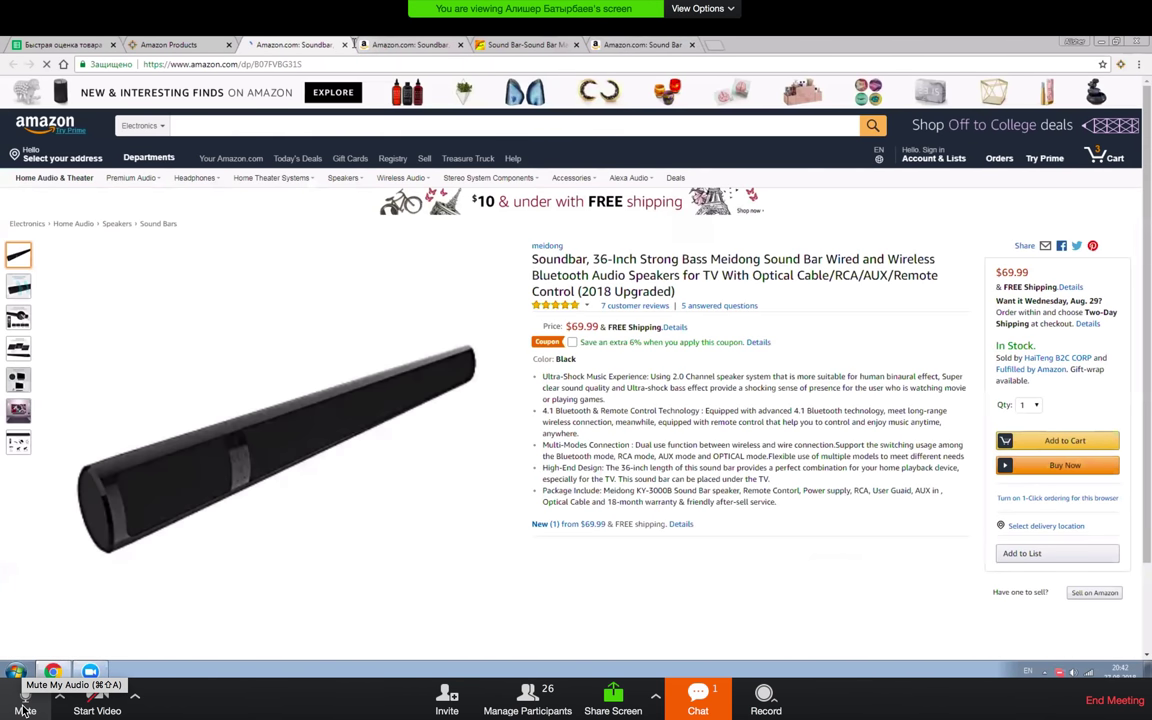
- Run the AMZScope extension on the Meidong soundbar's Amazon page and open Google Trends from it
{"action": "left_click", "coordinate": [1121, 65]}
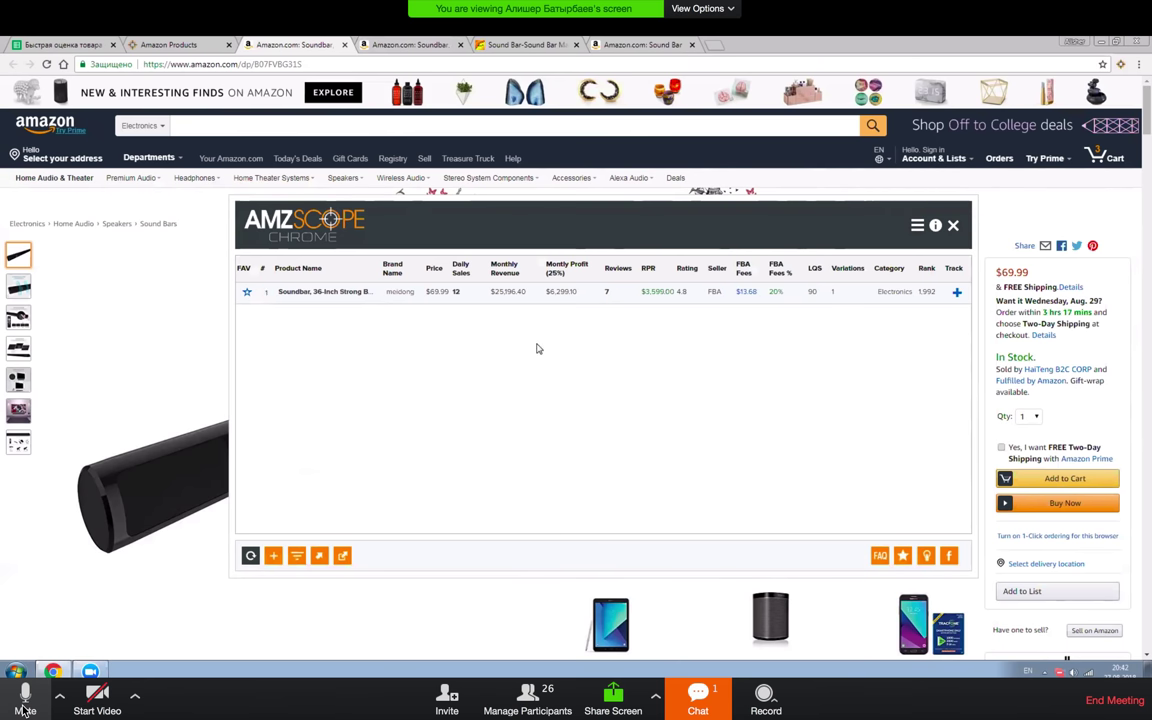
{"action": "left_click", "coordinate": [321, 558]}
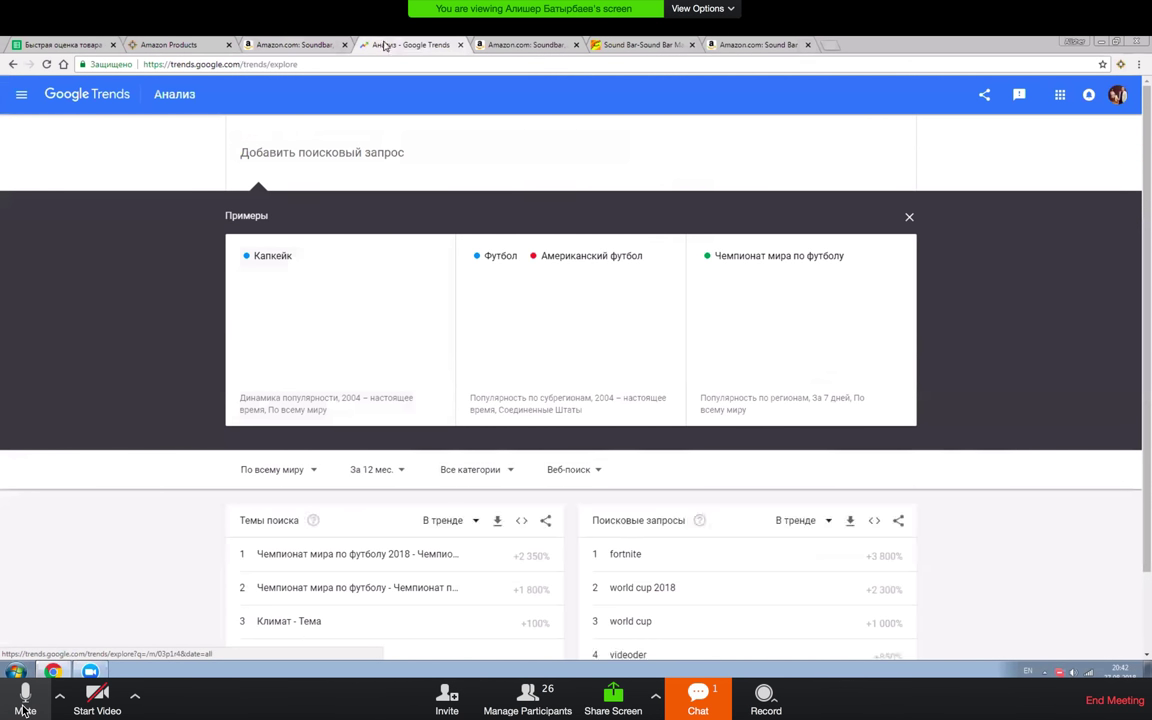
- Open Google Trends for "Sound Bar" from the AMZScope results on the Amazon search page
{"action": "left_click", "coordinate": [505, 44]}
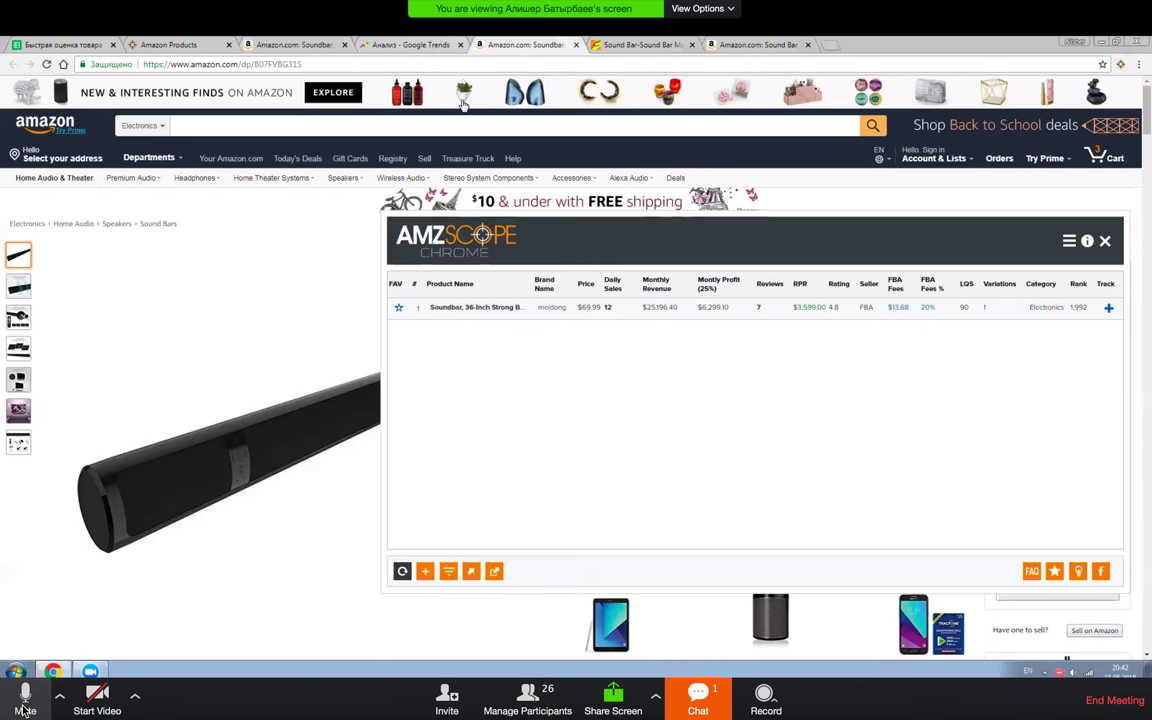
{"action": "left_click", "coordinate": [719, 46]}
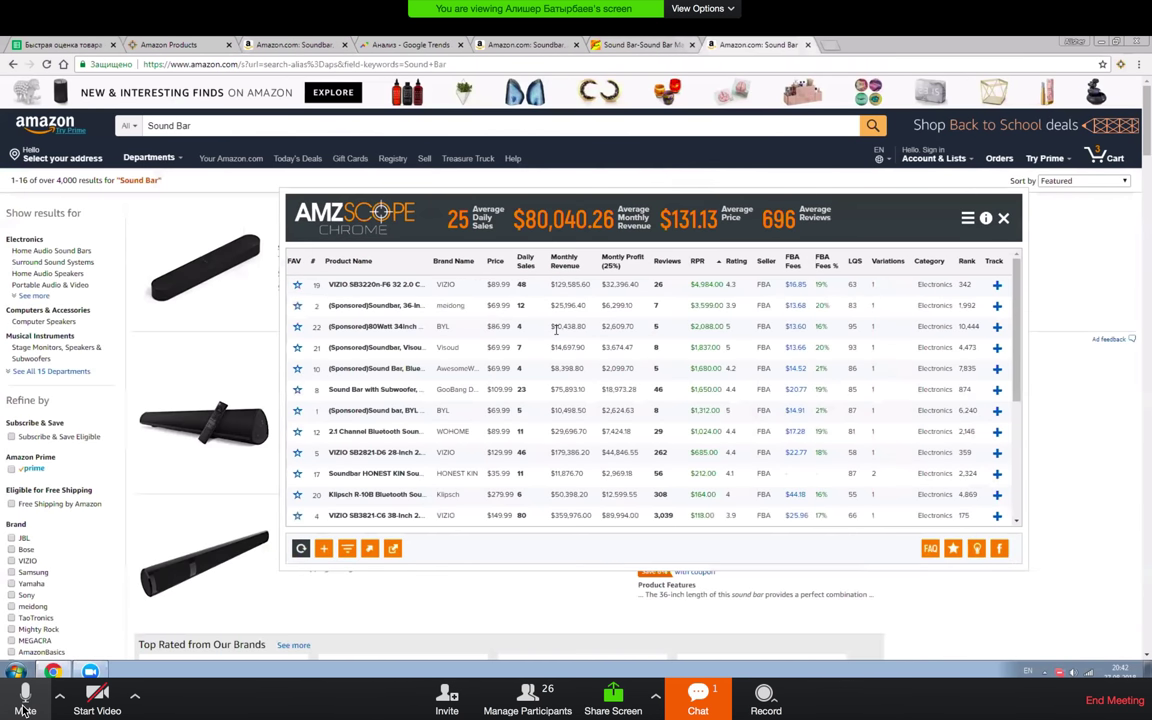
{"action": "left_click", "coordinate": [367, 550]}
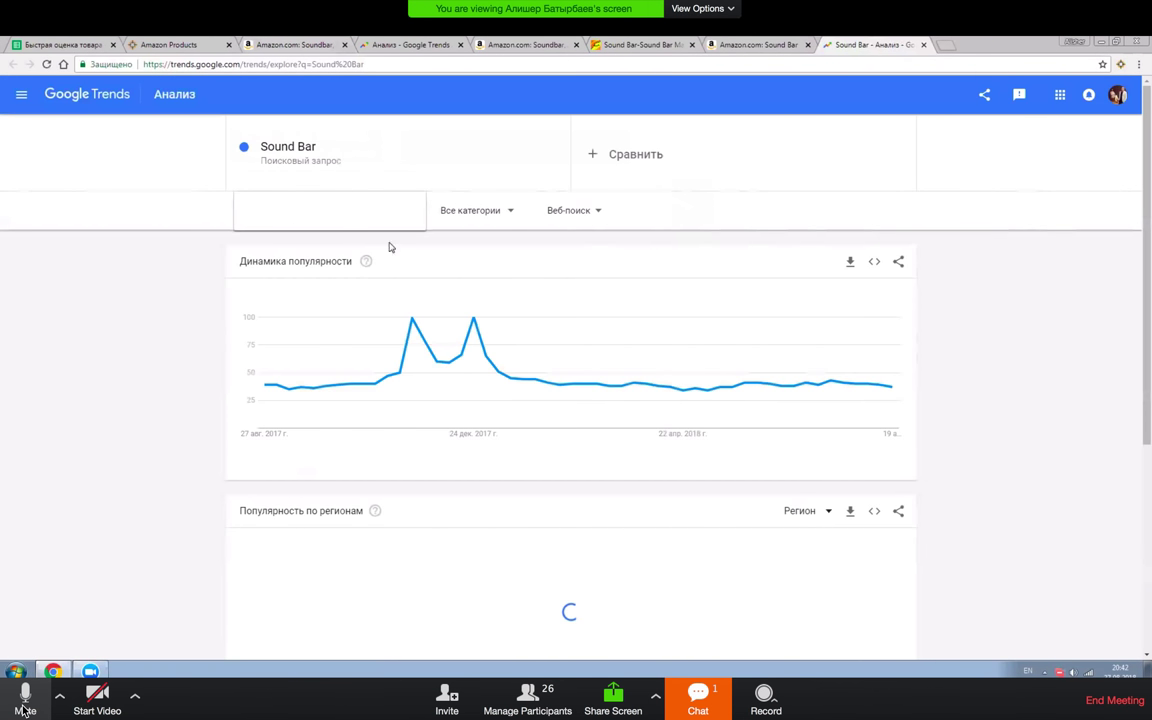
- Restrict the Sound Bar trend to the United States (Соединенные Штаты) and the last five years (Последние 5 лет)
{"action": "left_click", "coordinate": [345, 220]}
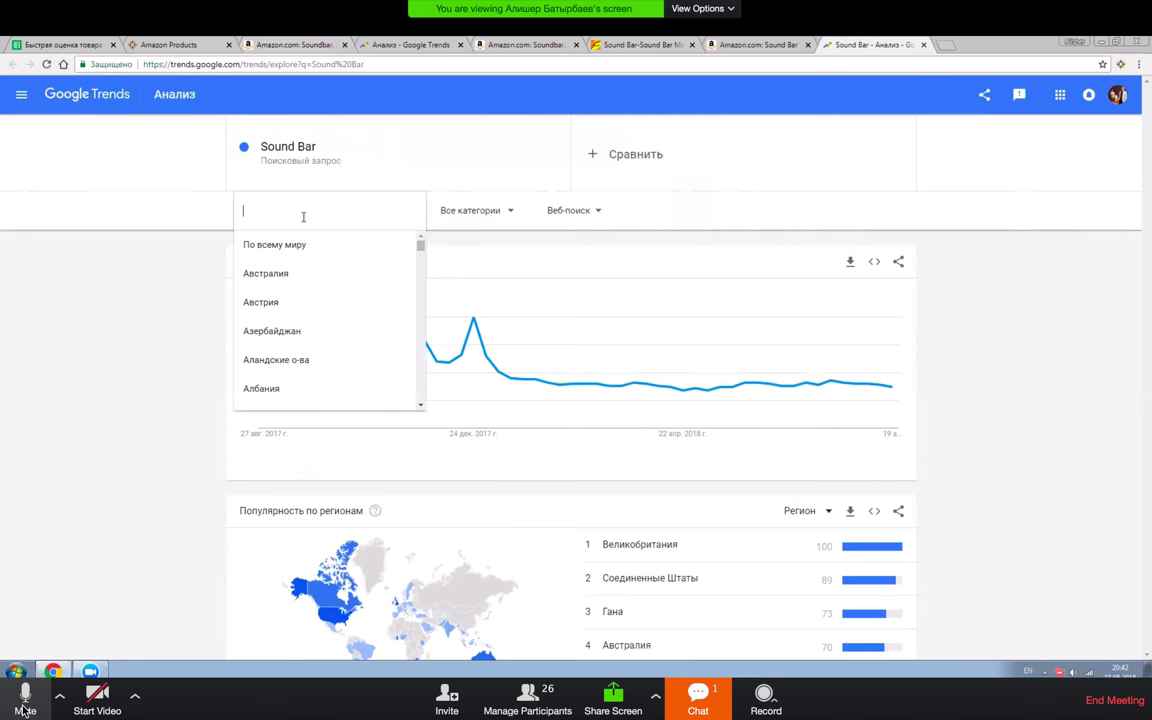
{"action": "key", "text": "alt+shift"}
{"action": "type", "text": "со"}
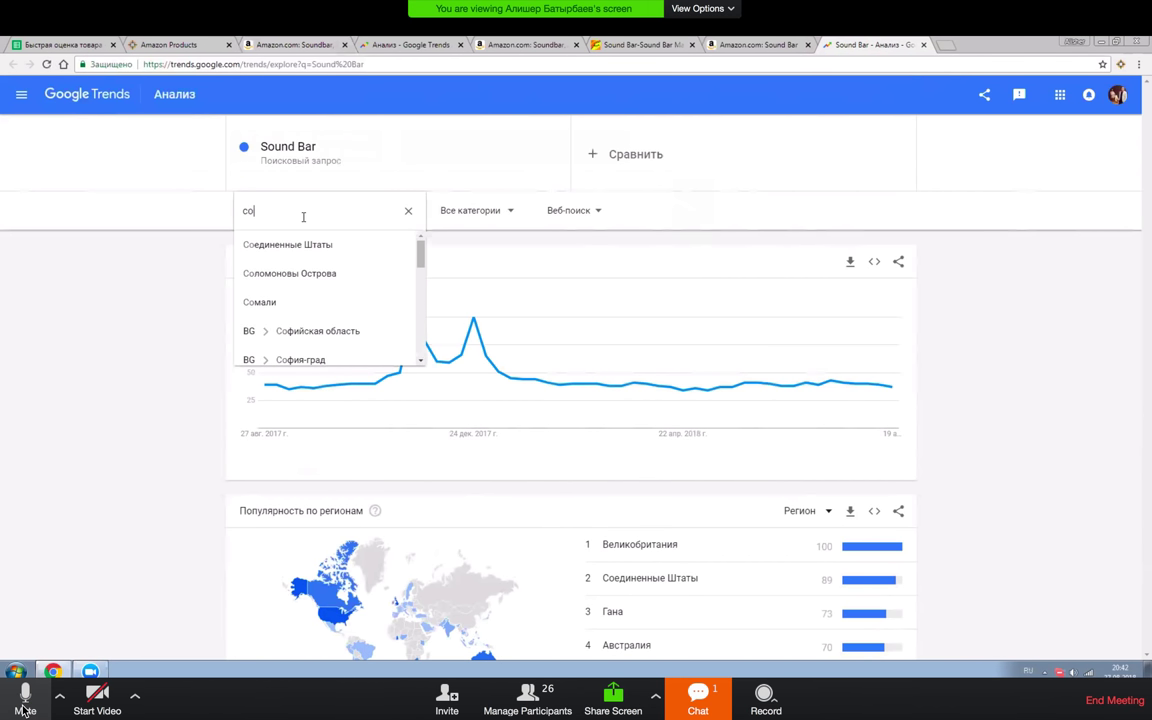
{"action": "type", "text": "е"}
{"action": "left_click", "coordinate": [274, 246]}
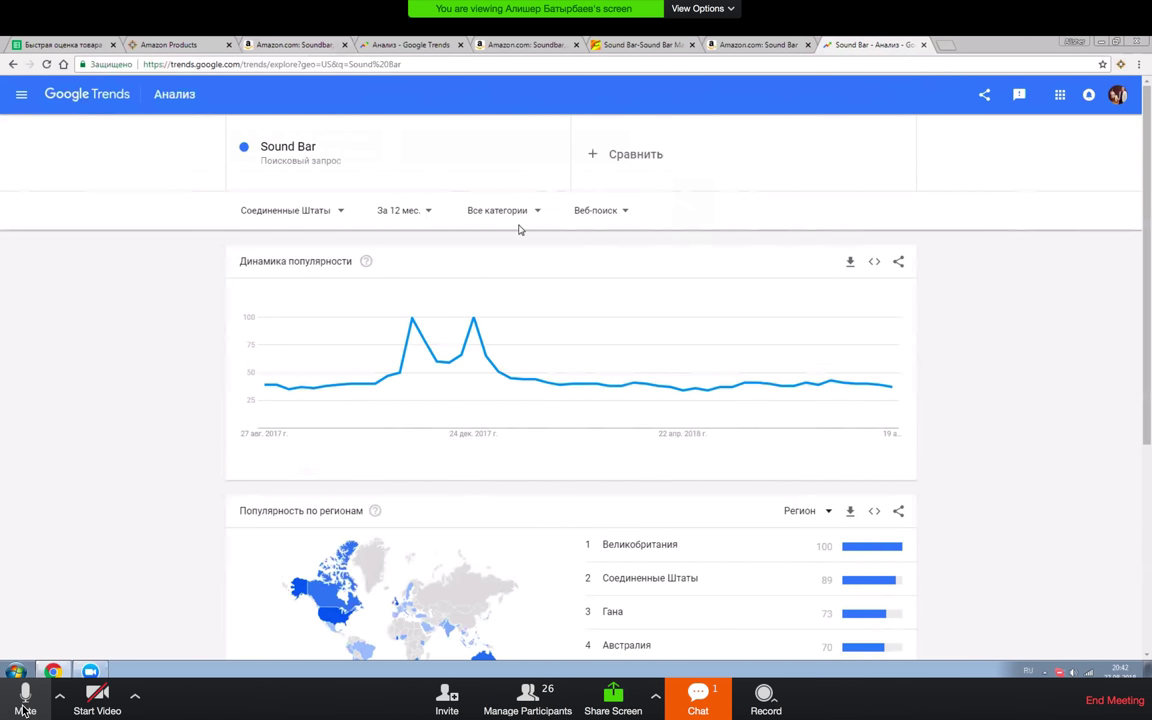
{"action": "left_click", "coordinate": [403, 213]}
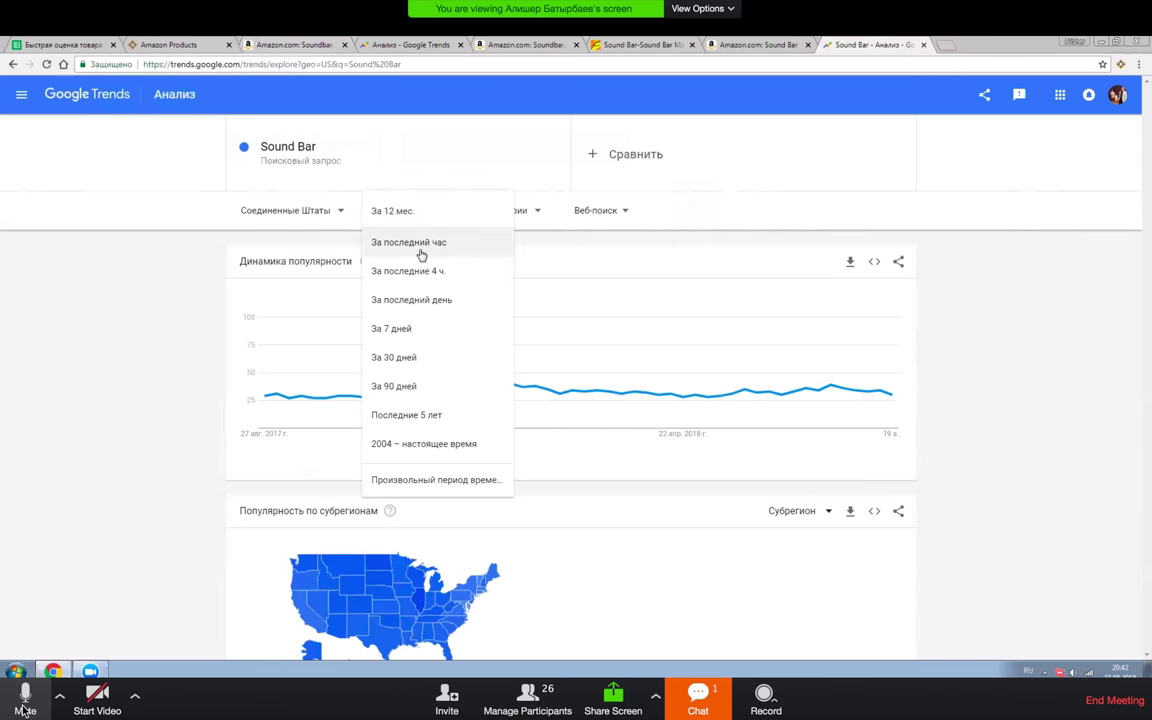
{"action": "left_click", "coordinate": [406, 414]}
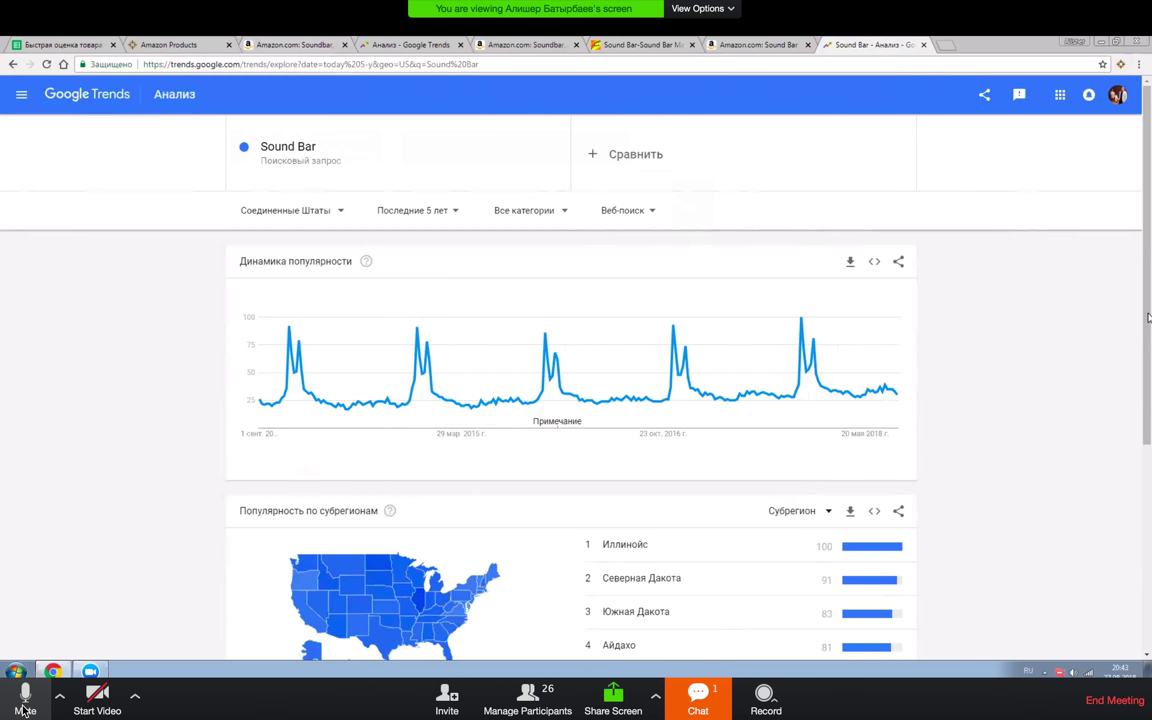
- Examine the Sound Bar popularity chart for seasonality, along with the subregion breakdown and related queries
{"action": "scroll", "coordinate": [740, 483], "scroll_direction": "down", "scroll_amount": 1}
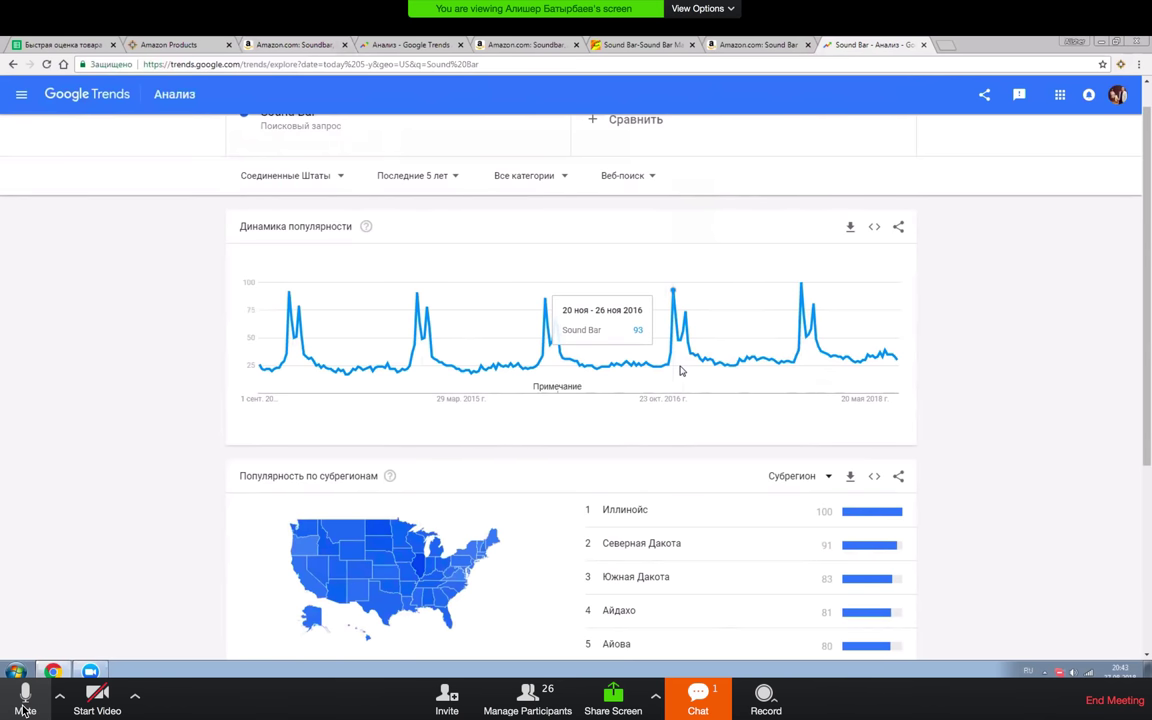
{"action": "scroll", "coordinate": [1141, 375], "scroll_direction": "down", "scroll_amount": 1}
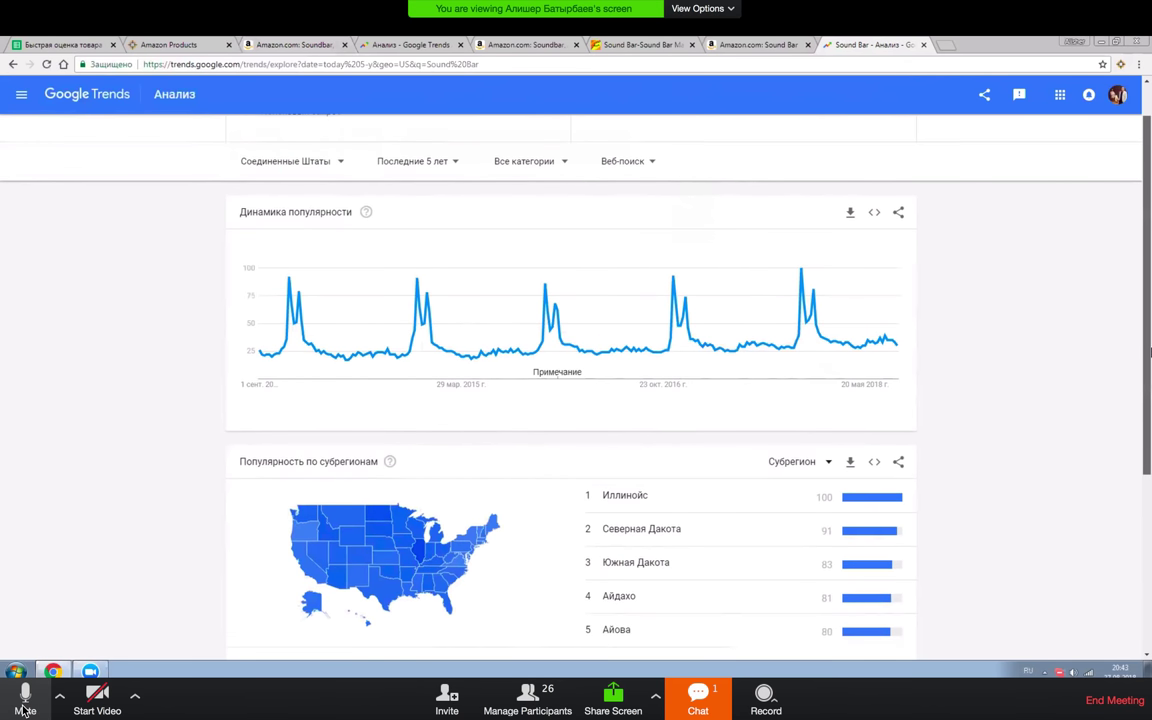
{"action": "scroll", "coordinate": [1141, 375], "scroll_direction": "down", "scroll_amount": 1}
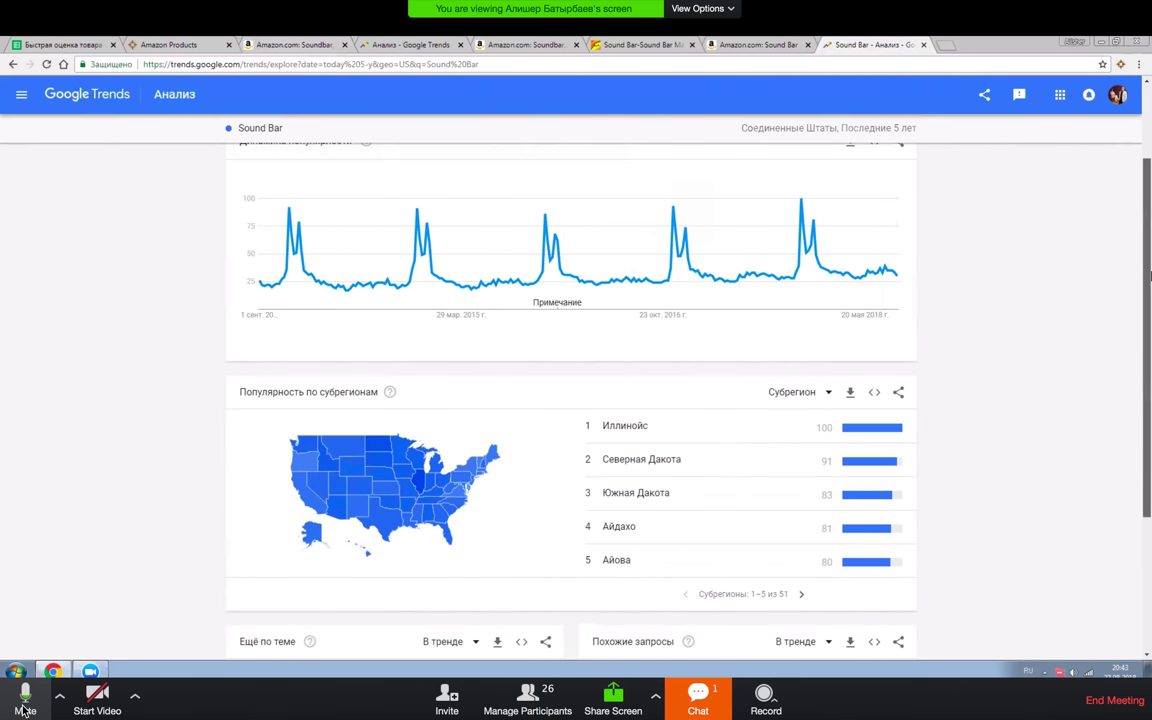
{"action": "scroll", "coordinate": [1039, 294], "scroll_direction": "up", "scroll_amount": 1}
{"action": "scroll", "coordinate": [1031, 238], "scroll_direction": "up", "scroll_amount": 1}
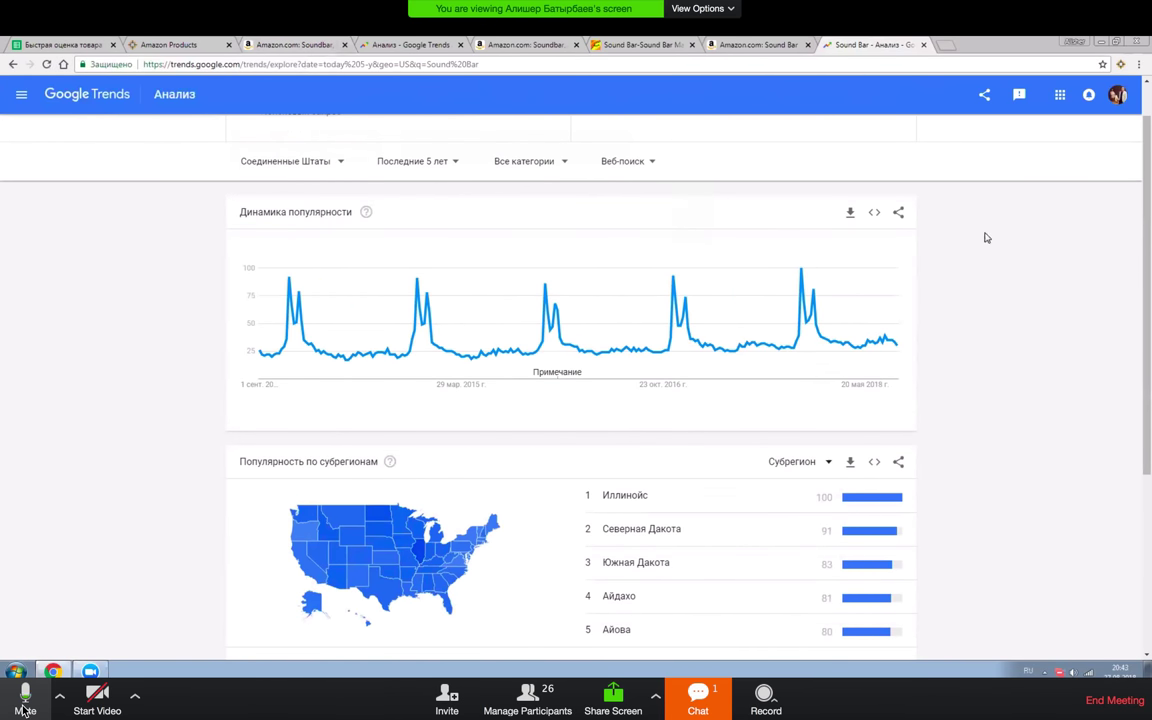
{"action": "scroll", "coordinate": [974, 231], "scroll_direction": "down", "scroll_amount": 3}
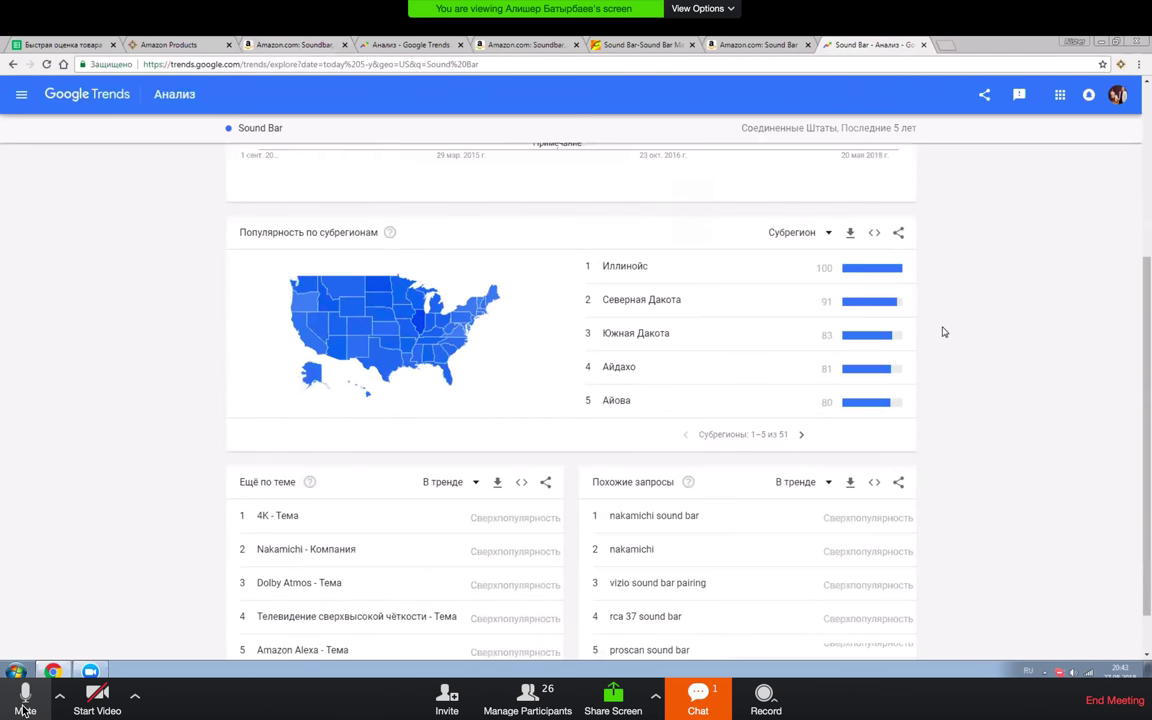
{"action": "scroll", "coordinate": [1030, 320], "scroll_direction": "up", "scroll_amount": 5}
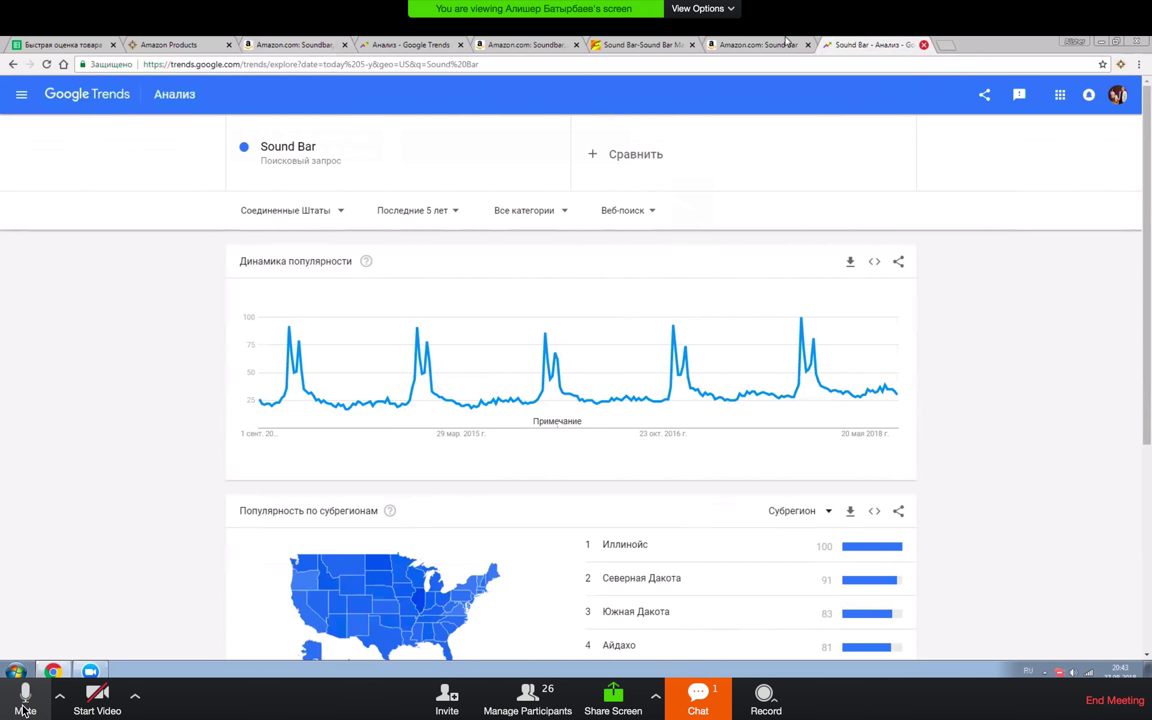
- Close the Sound Bar trends page and review the Meidong soundbar's AMZScope figures on its Amazon page
{"action": "left_click", "coordinate": [923, 44]}
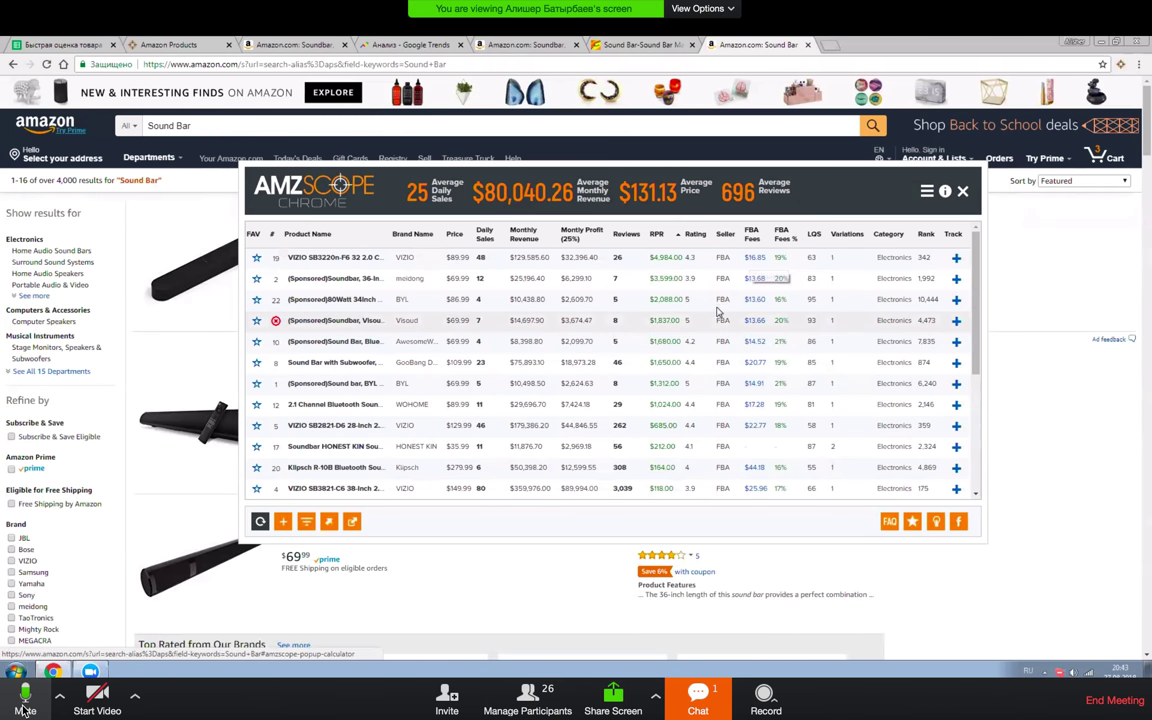
{"action": "left_click", "coordinate": [547, 44]}
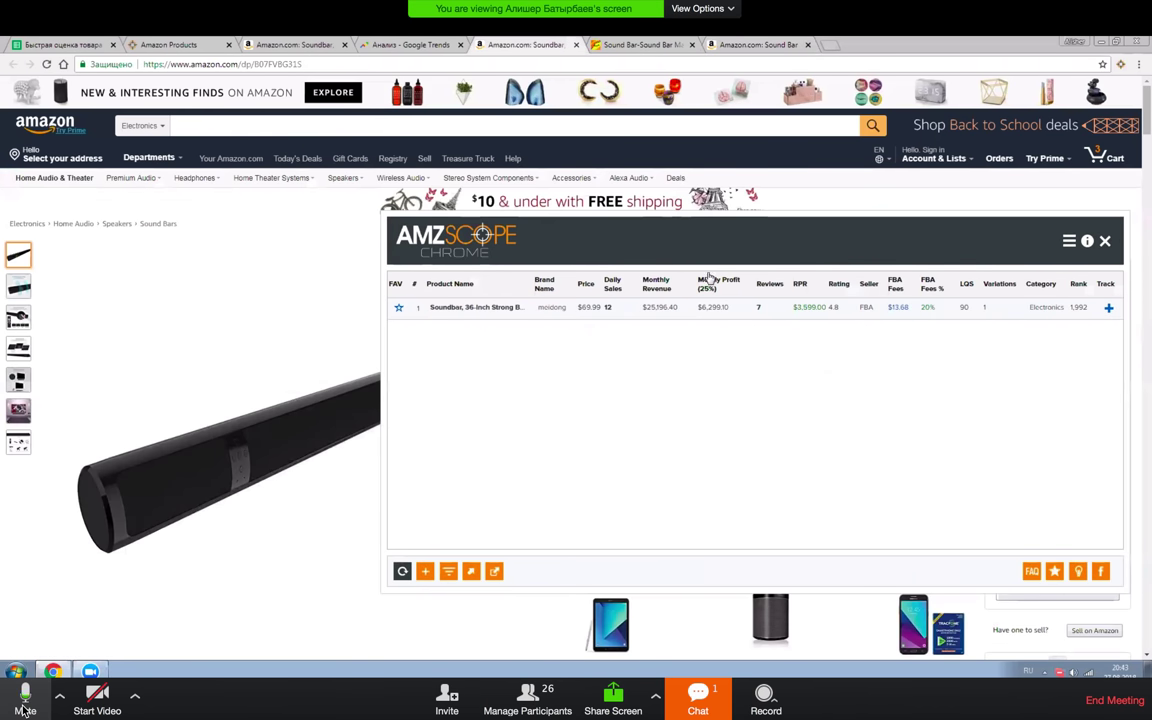
{"action": "mouse_move", "coordinate": [650, 243]}
{"action": "left_mouse_down"}
{"action": "mouse_move", "coordinate": [537, 237]}
{"action": "mouse_move", "coordinate": [653, 238]}
{"action": "left_mouse_up"}
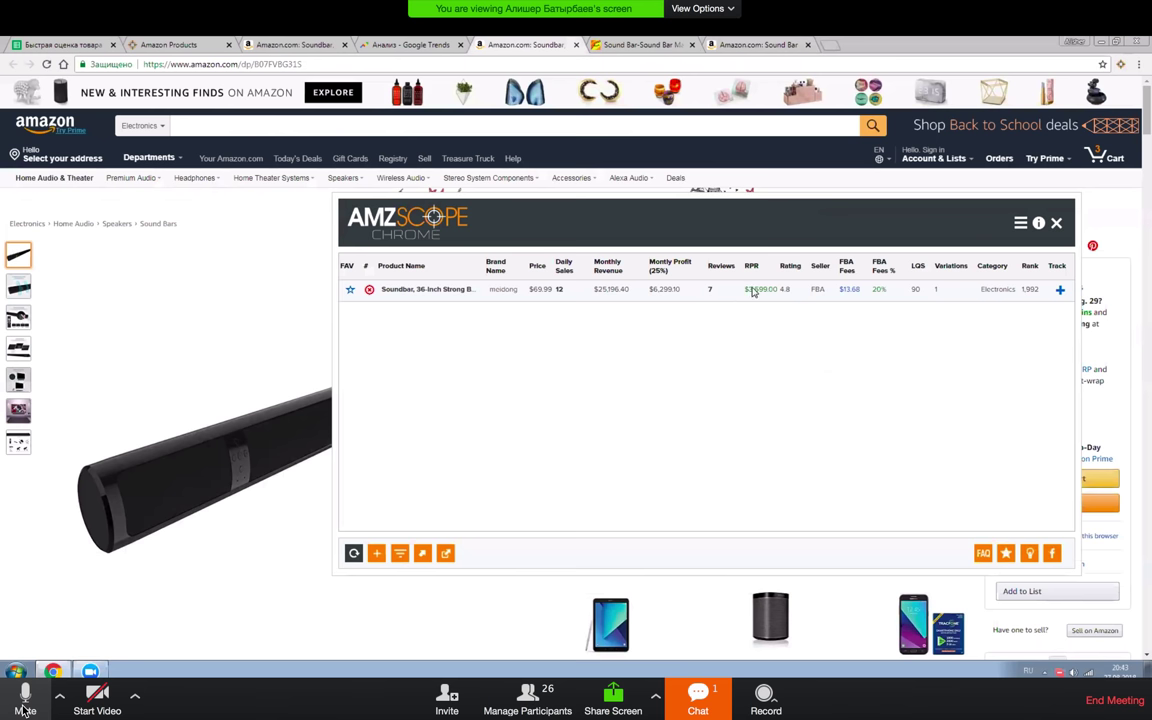
{"action": "mouse_move", "coordinate": [776, 232]}
{"action": "left_mouse_down"}
{"action": "mouse_move", "coordinate": [802, 234]}
{"action": "mouse_move", "coordinate": [792, 238]}
{"action": "left_mouse_up"}
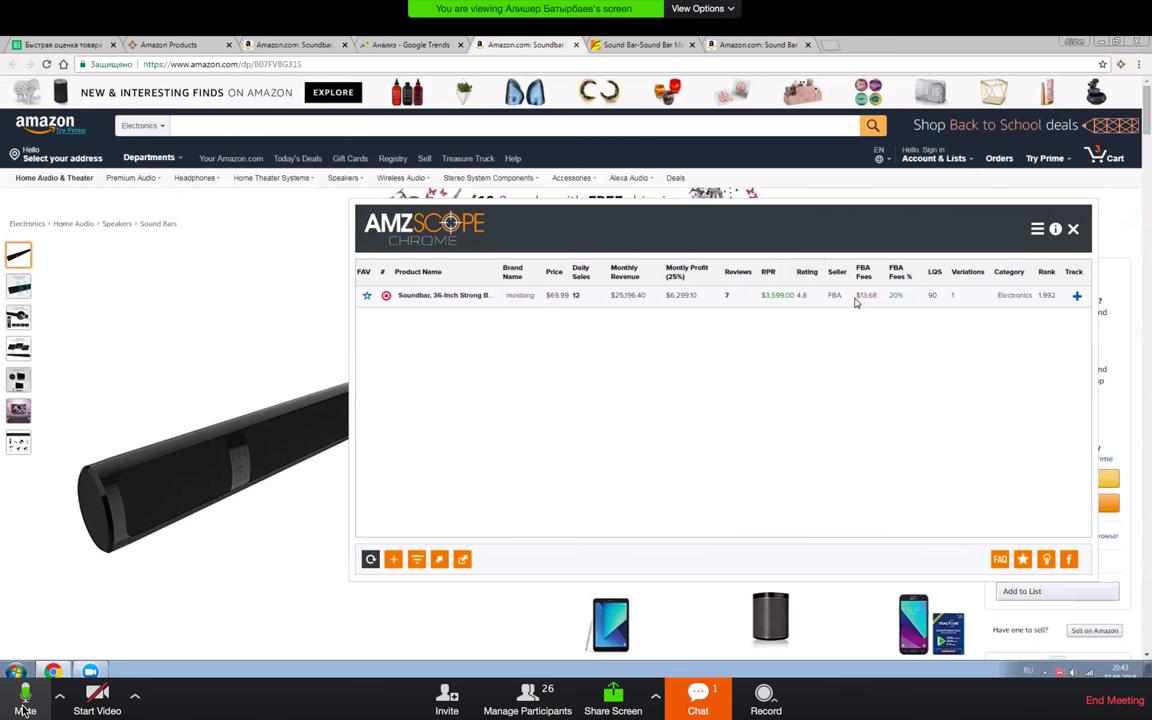
{"action": "left_click_drag", "start_coordinate": [600, 228], "coordinate": [642, 208]}
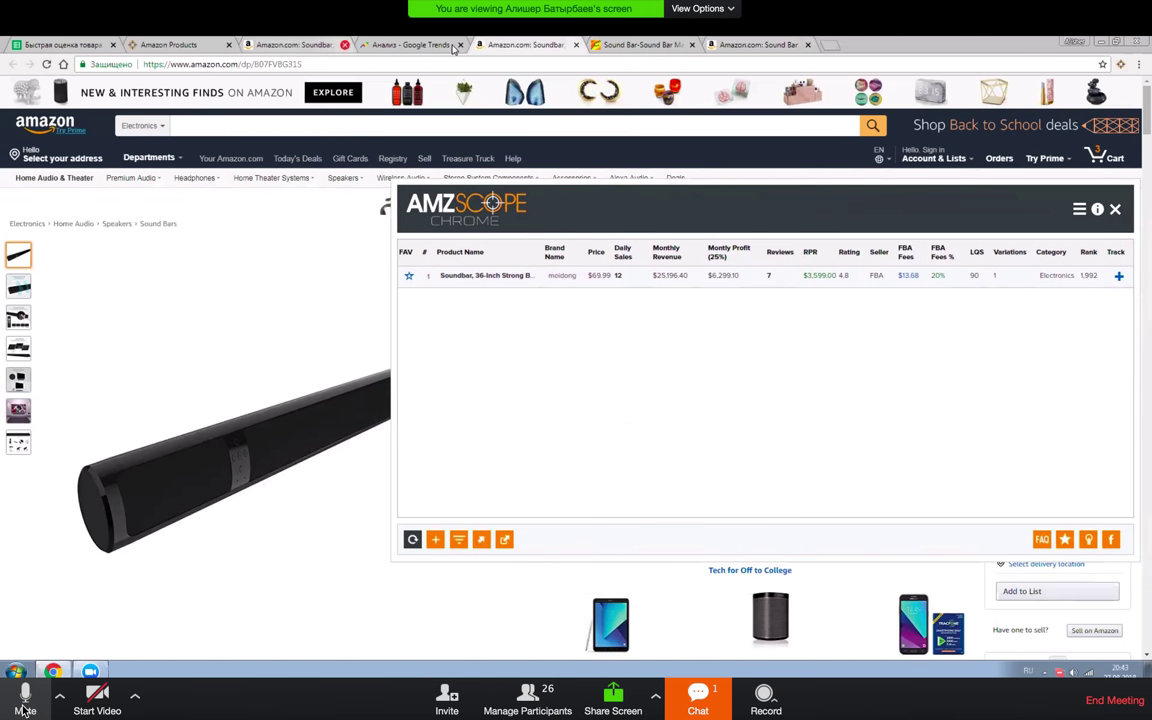
- Close the empty Google Trends tab and the extra Amazon soundbar tab, and return to the Meidong product page
{"action": "left_click", "coordinate": [460, 45]}
{"action": "left_click", "coordinate": [345, 45]}
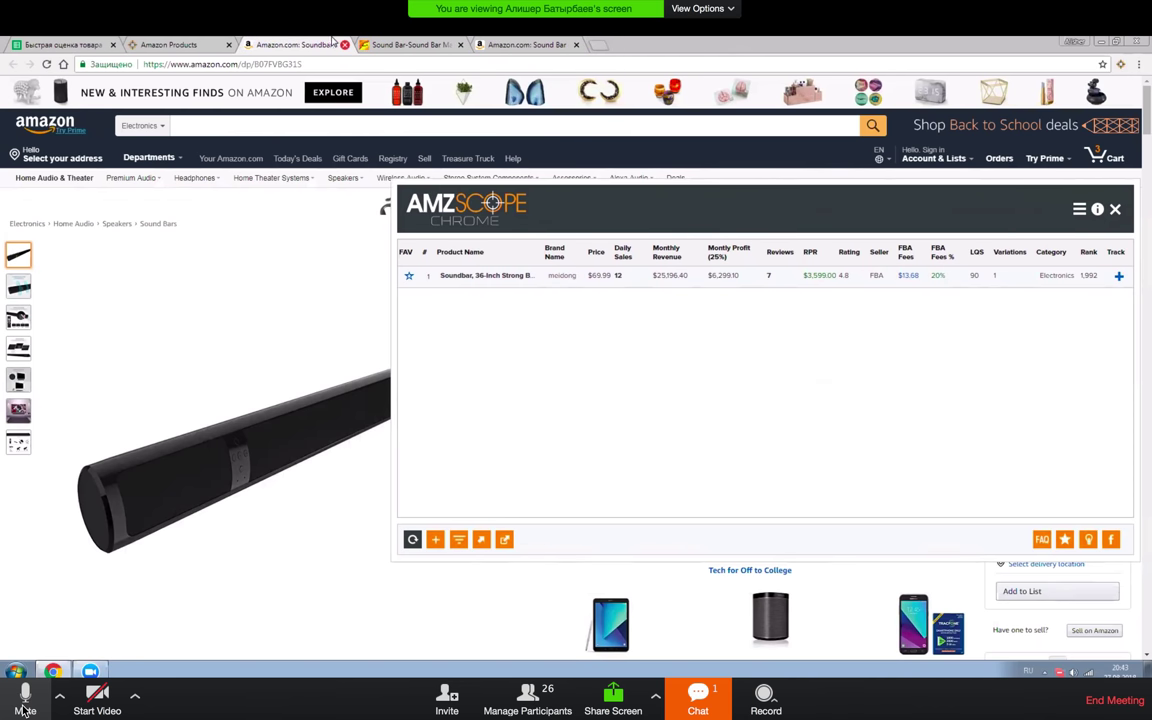
{"action": "key", "text": "ctrl+Tab"}
{"action": "right_click", "coordinate": [695, 600]}
{"action": "key", "text": "Escape"}
{"action": "left_click", "coordinate": [704, 572]}
{"action": "left_click", "coordinate": [289, 44]}
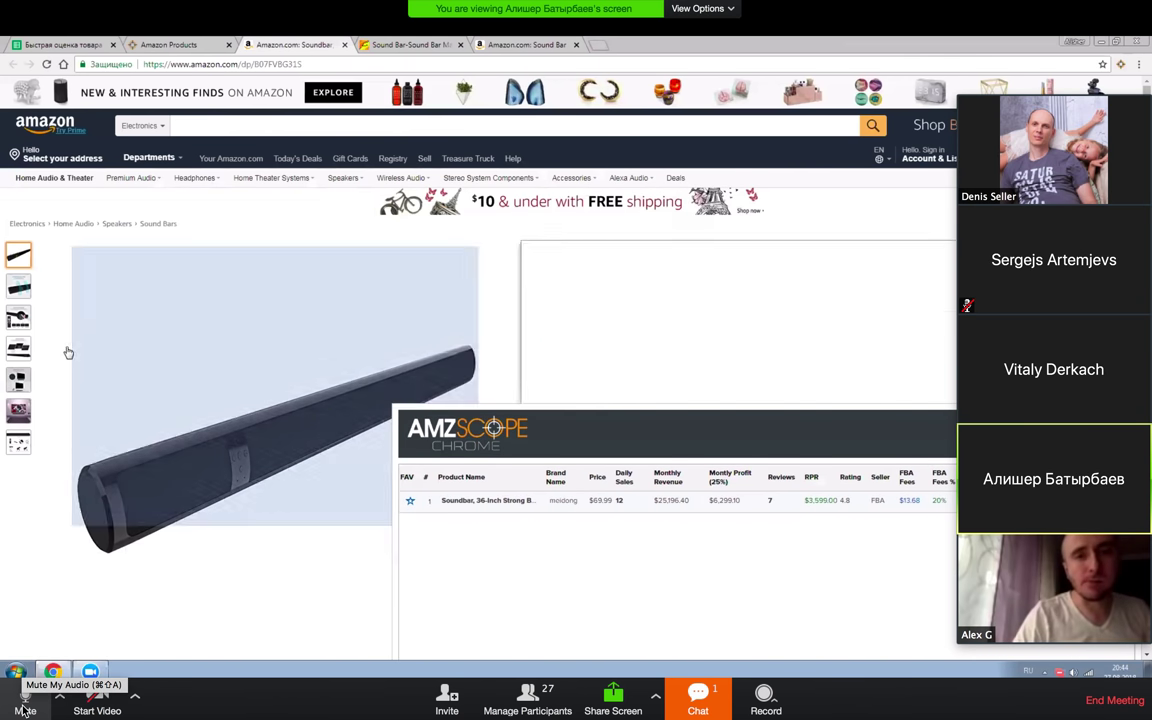
- Switch to the Alibaba Sound Bar results, minimize the Zoom video panel and move it clear of the product offers
{"action": "left_click", "coordinate": [425, 46]}
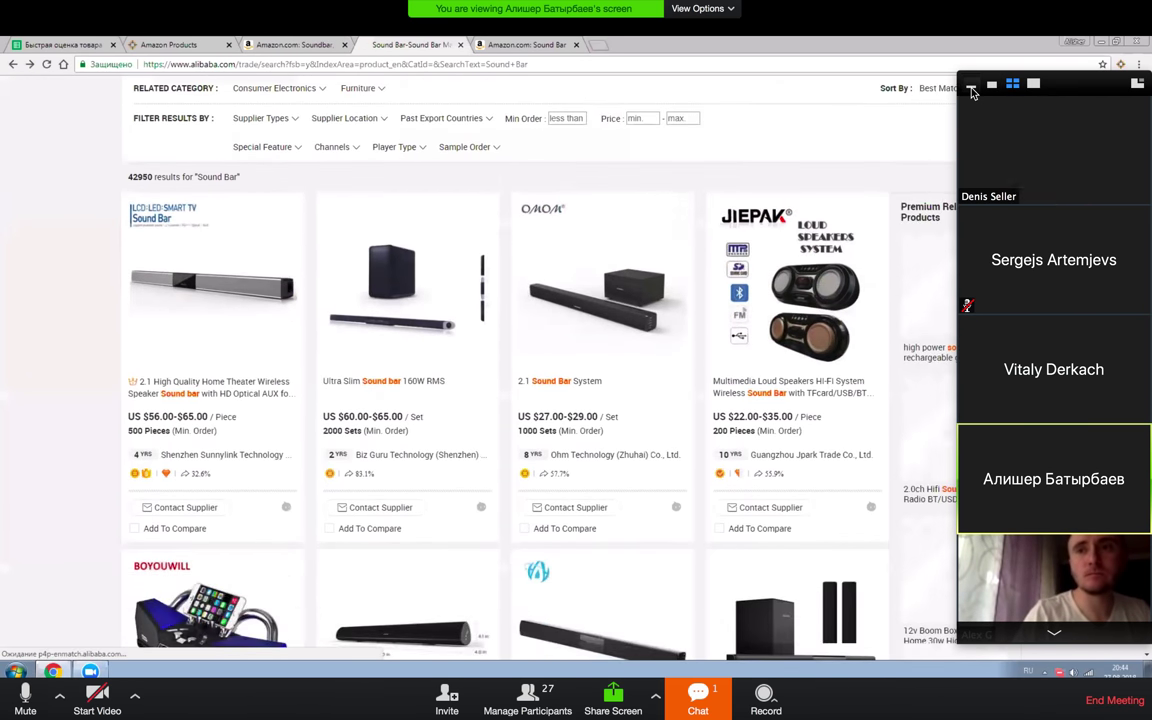
{"action": "left_click", "coordinate": [971, 88]}
{"action": "left_click_drag", "start_coordinate": [1118, 147], "coordinate": [1143, 670]}
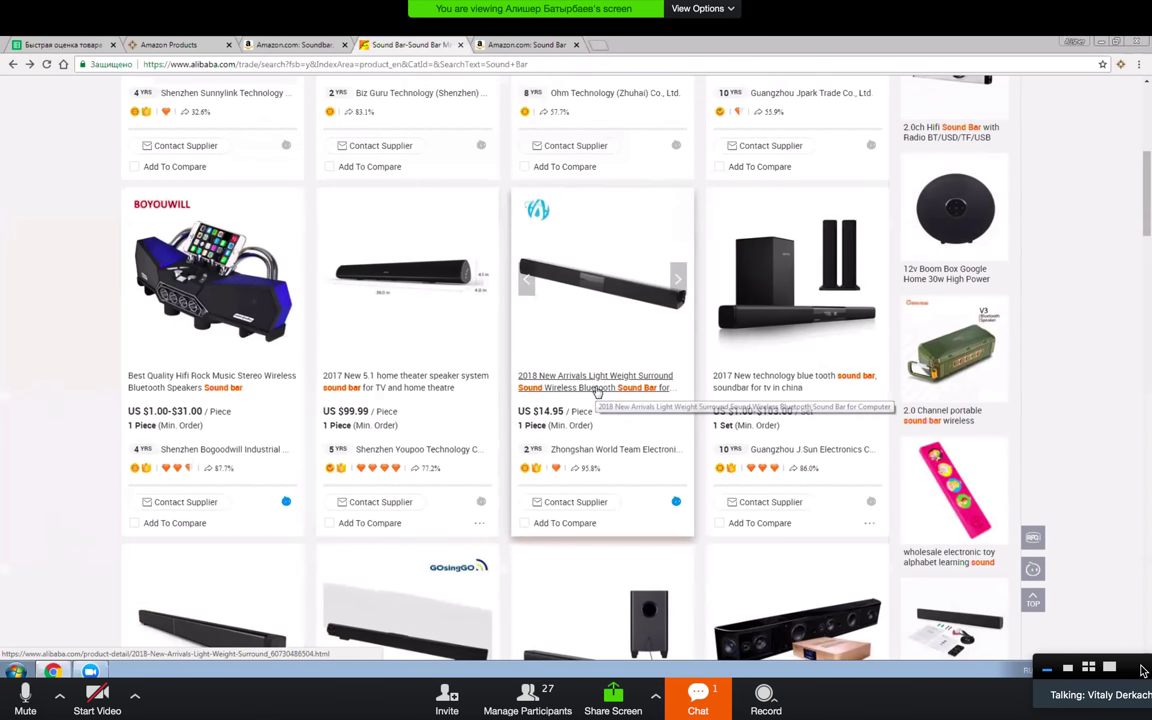
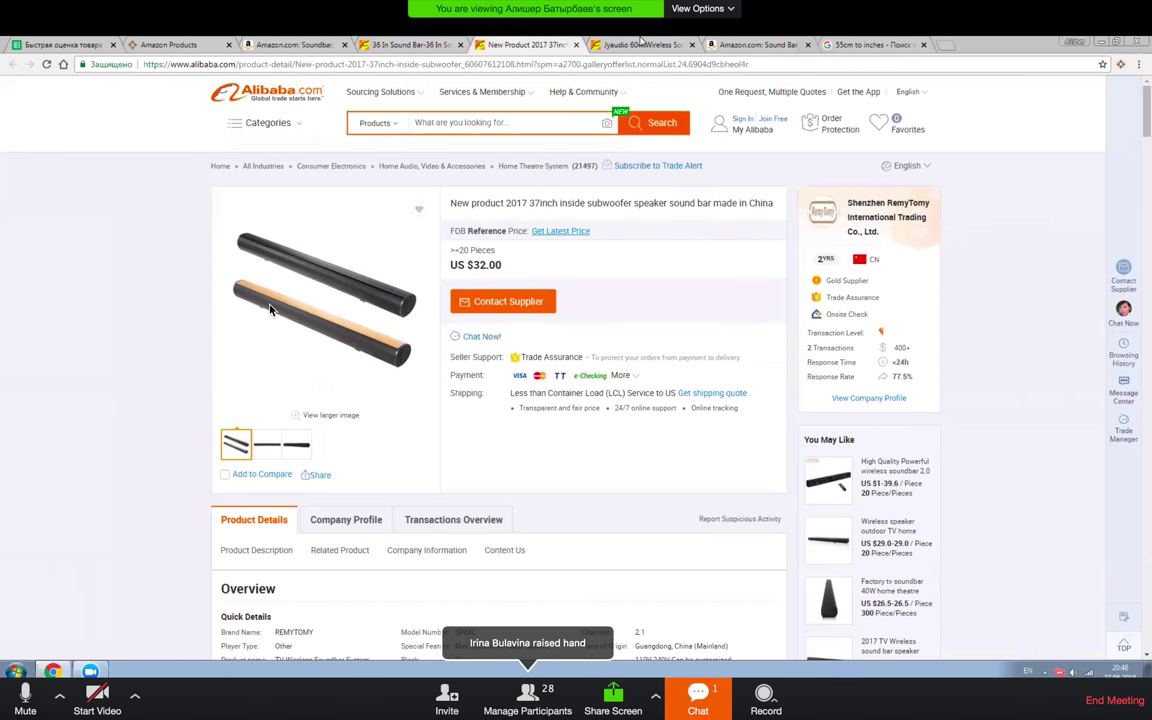
- Mute the Zoom microphone, unmute it during the Alibaba product comparison, and mute it again
{"action": "left_click", "coordinate": [25, 696]}
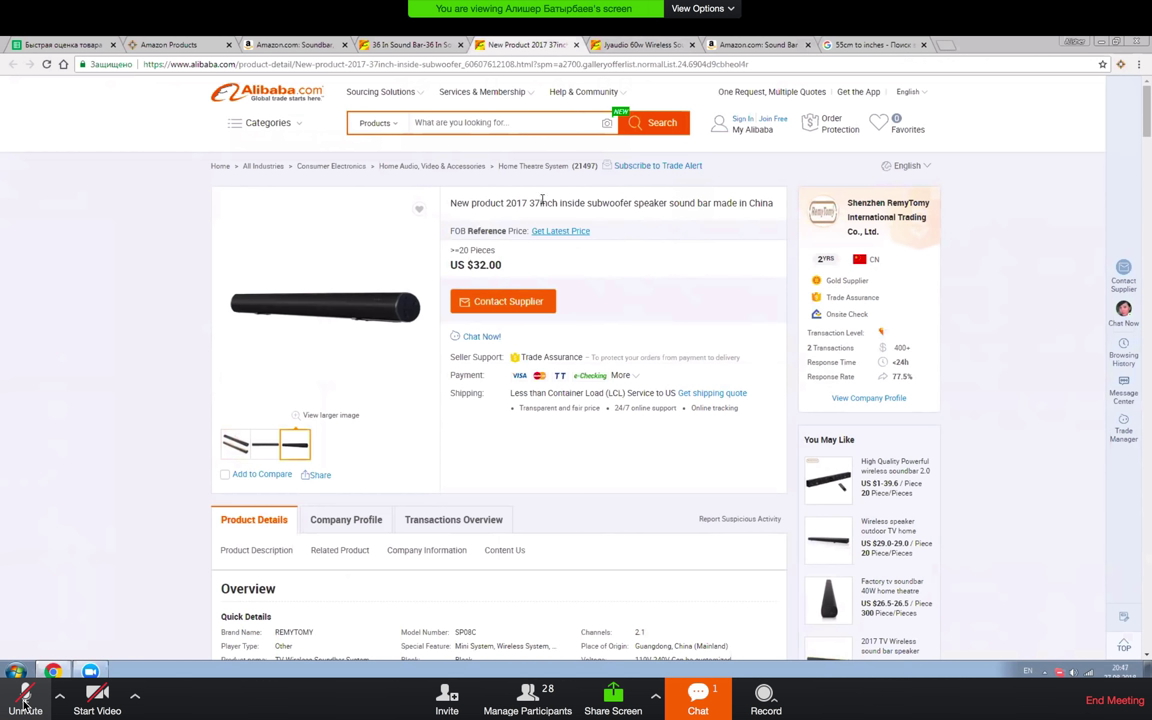
{"action": "left_click", "coordinate": [25, 703]}
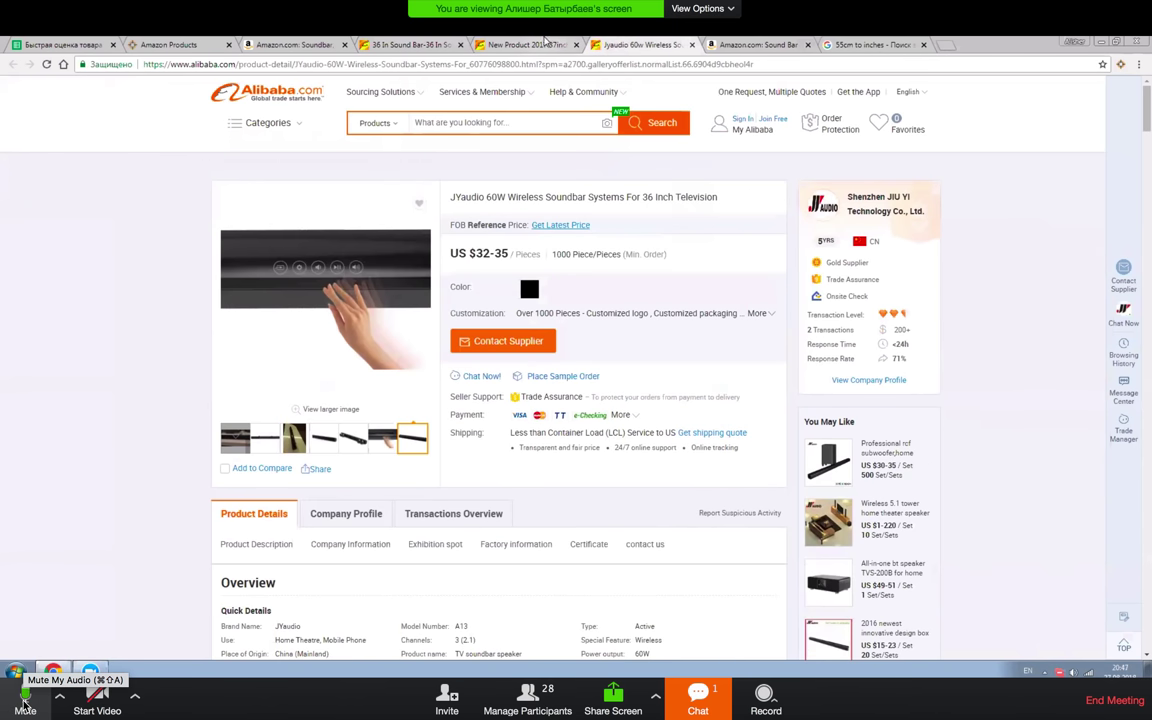
{"action": "left_click", "coordinate": [23, 702]}
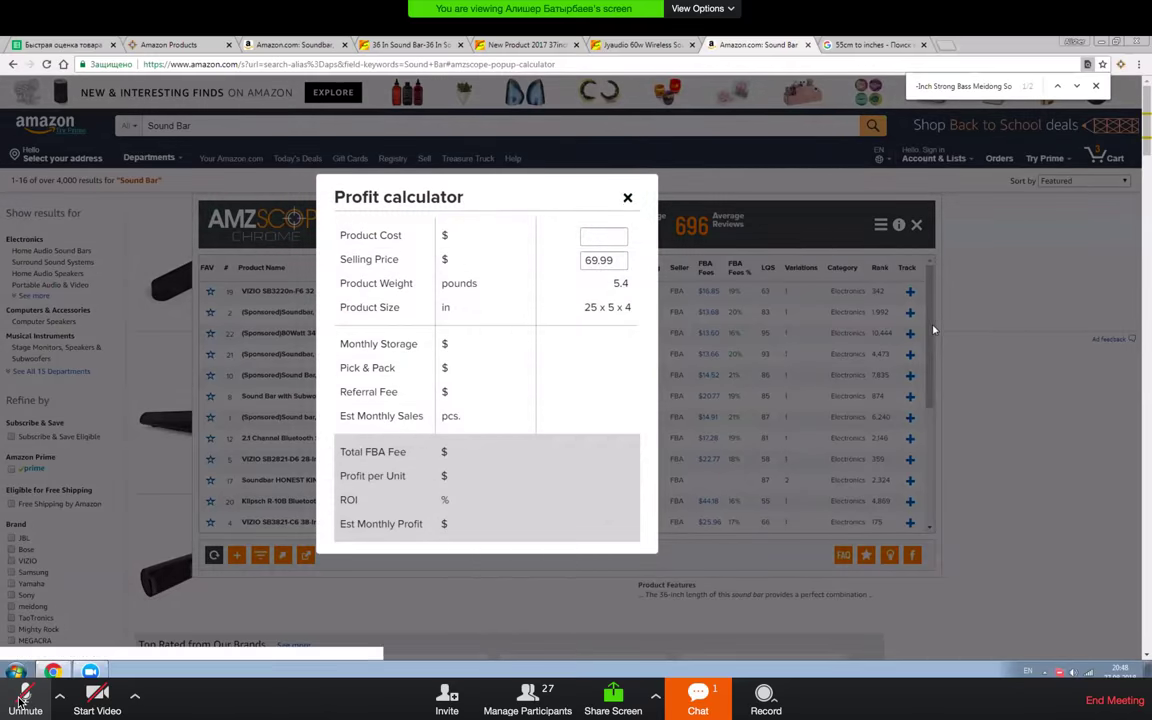
- Close the AMZScope profit calculator over the Sound Bar search results
{"action": "left_click", "coordinate": [933, 330]}
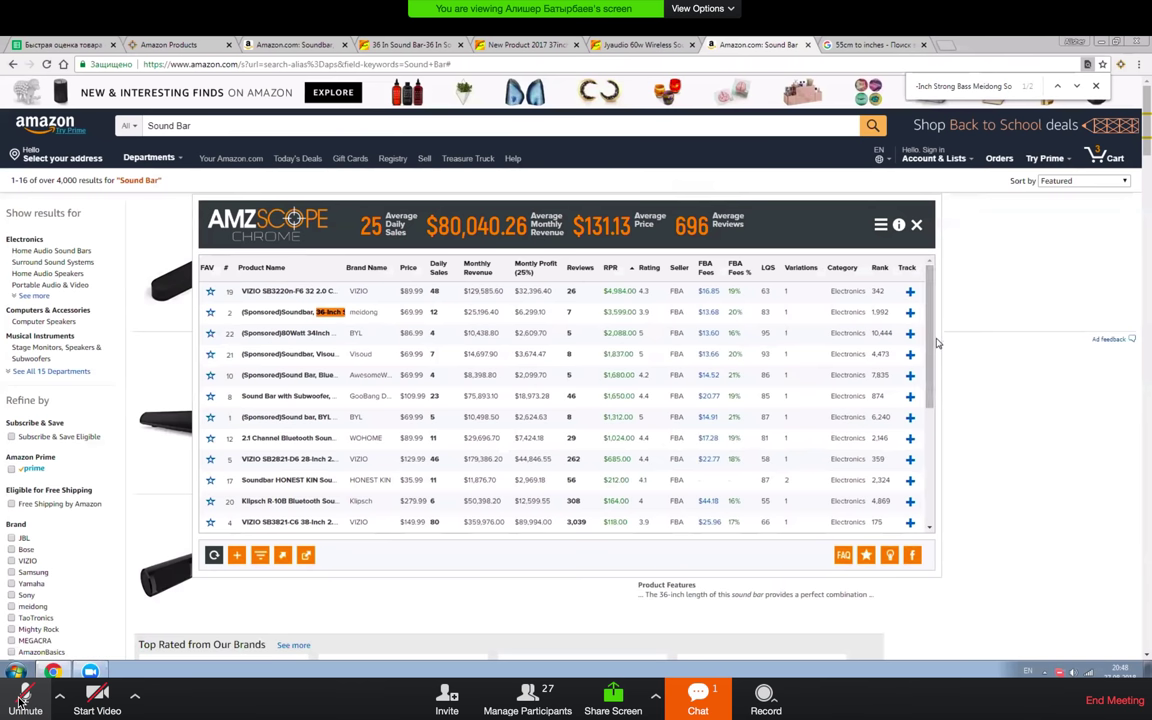
{"action": "scroll", "coordinate": [740, 380], "scroll_direction": "down", "scroll_amount": 2}
{"action": "scroll", "coordinate": [740, 271], "scroll_direction": "up", "scroll_amount": 2}
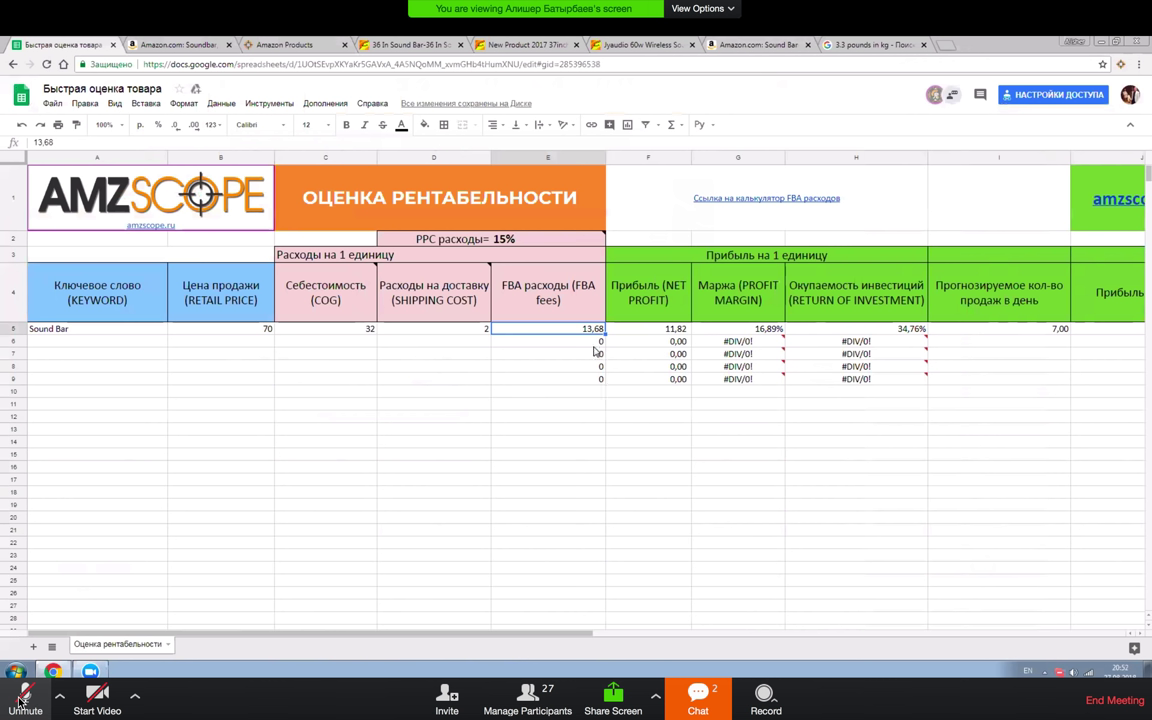
- Calculate the Sound Bar's FBA fees in E5 as 20% of its retail price with the formula =B5*0,2
{"action": "type", "text": "="}
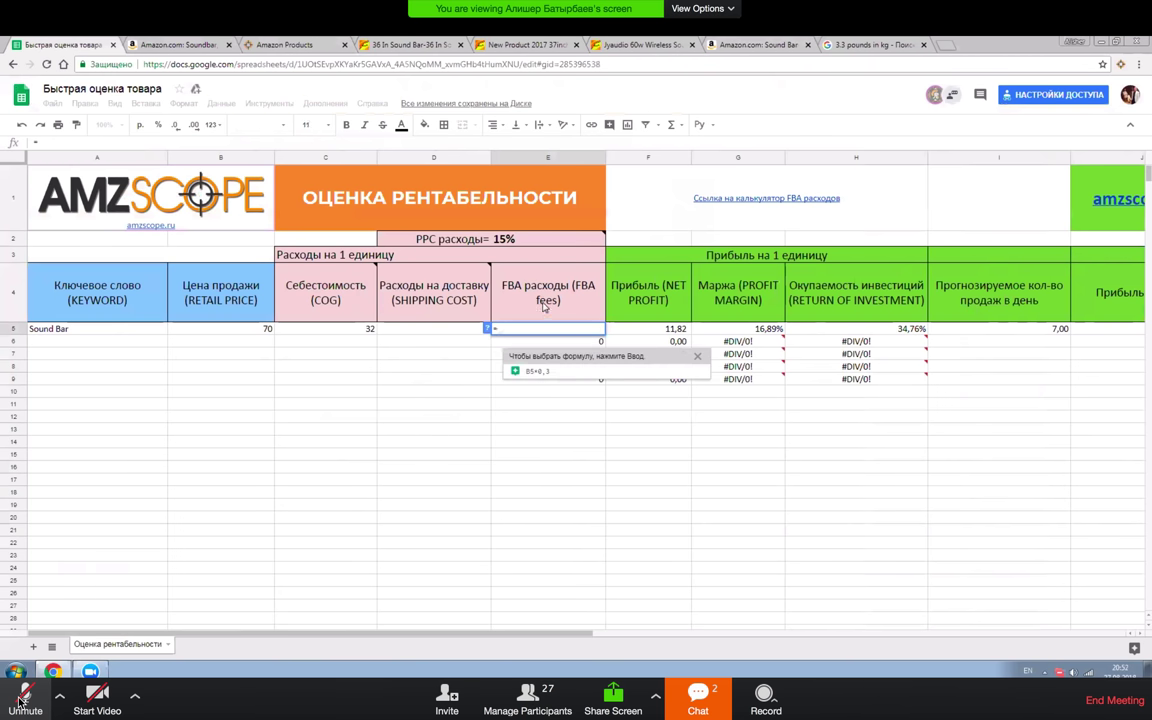
{"action": "left_click", "coordinate": [268, 330]}
{"action": "type", "text": "*"}
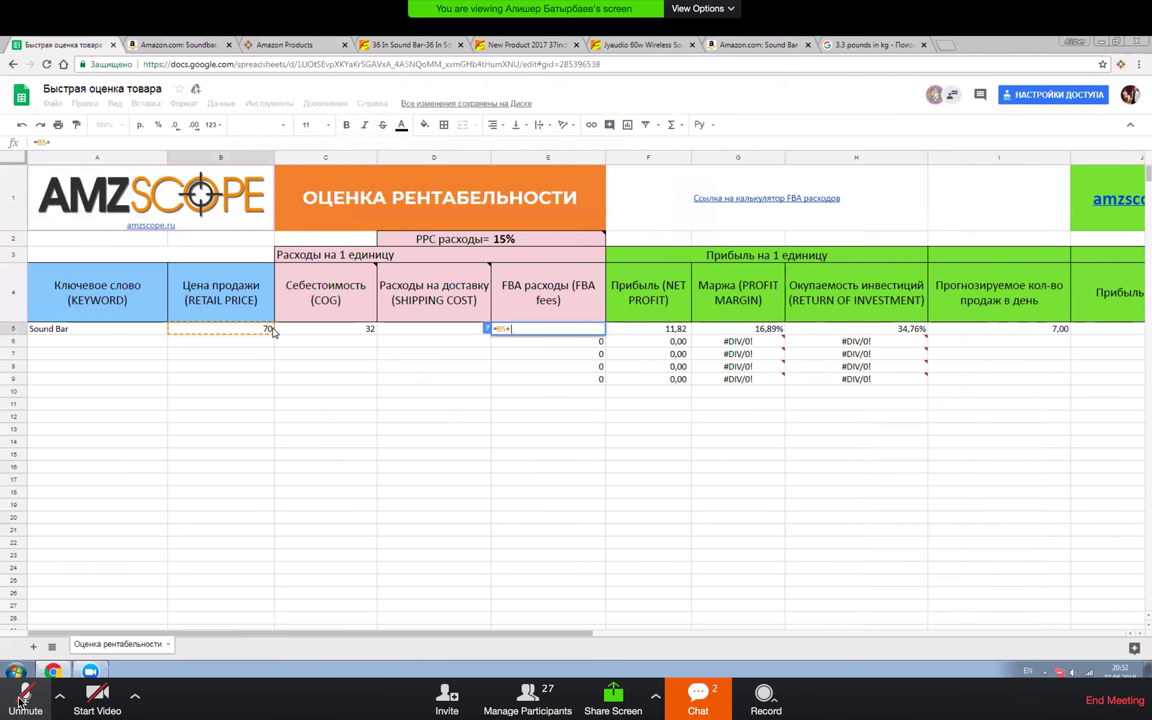
{"action": "type", "text": "0,3"}
{"action": "key", "text": "Return"}
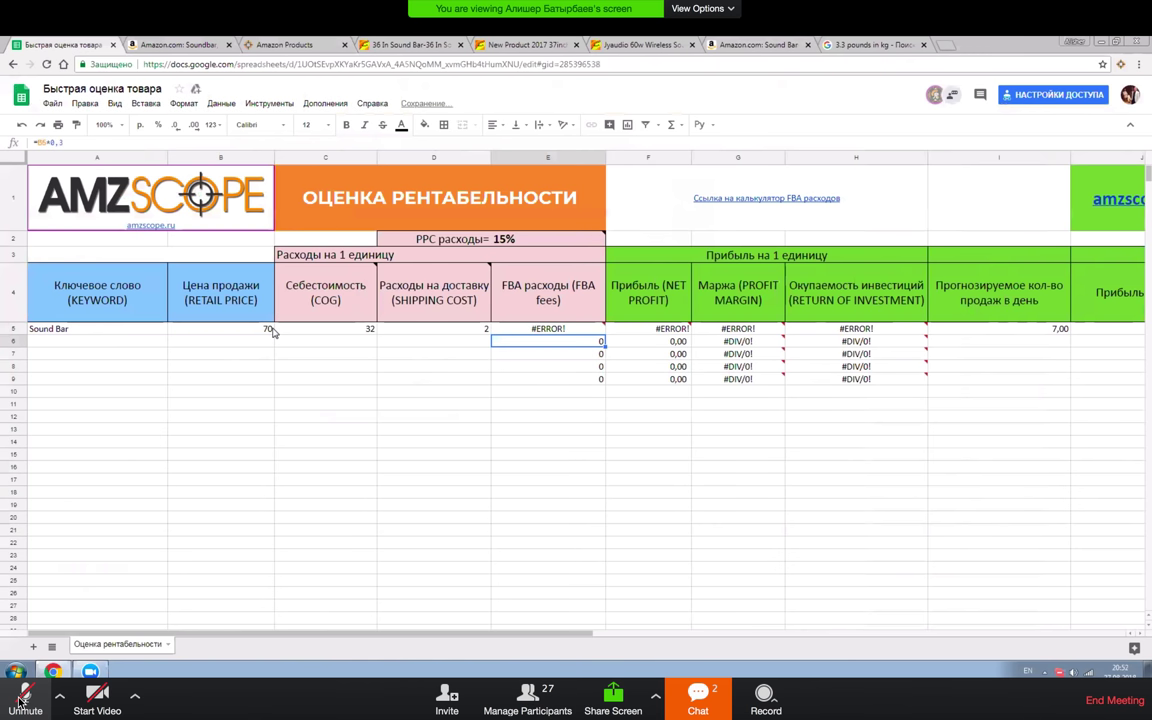
{"action": "double_click", "coordinate": [515, 329]}
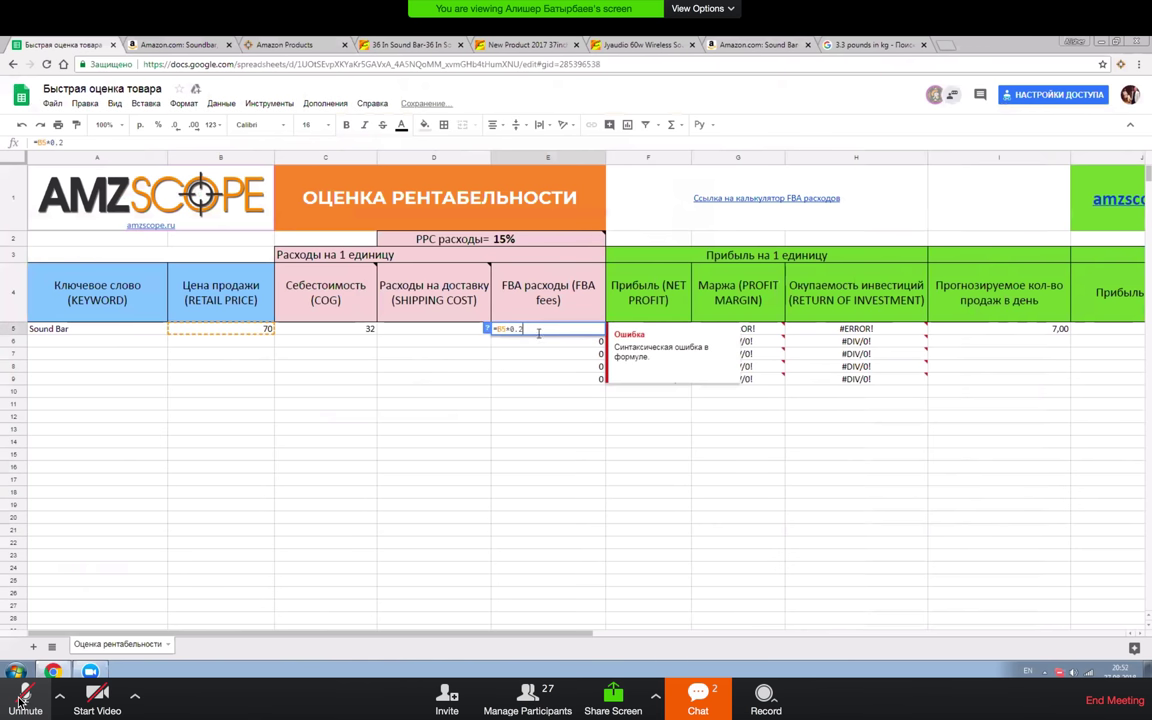
{"action": "key", "text": "Return"}
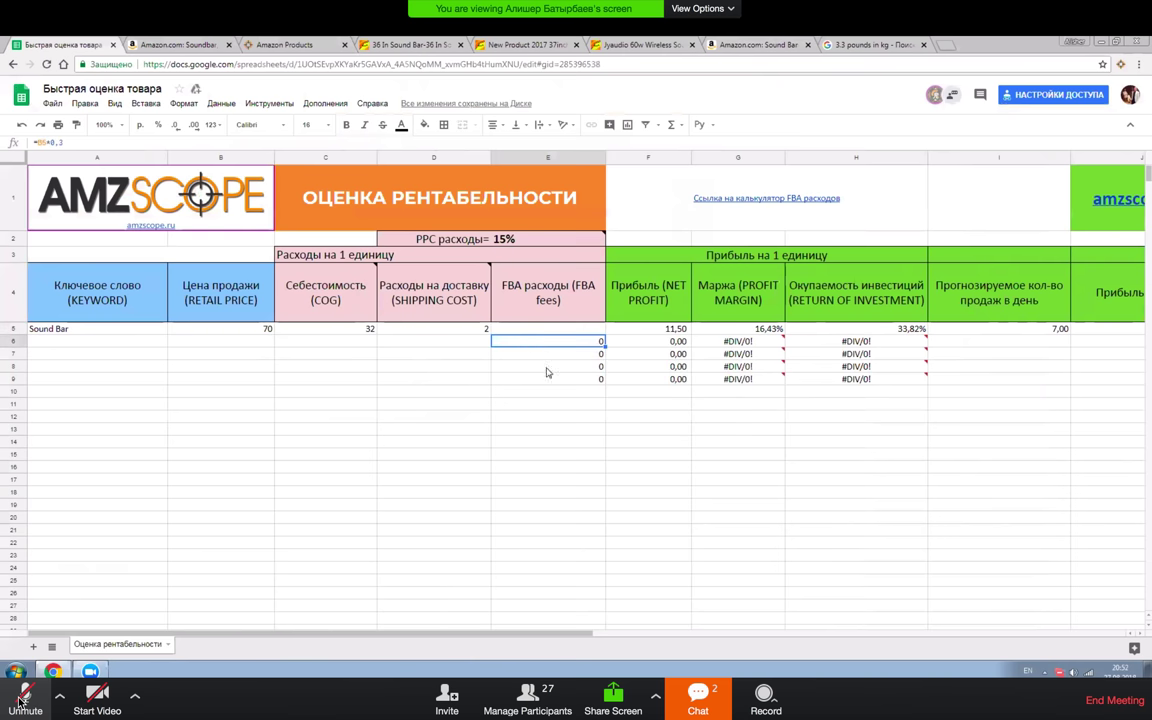
{"action": "key", "text": "Up"}
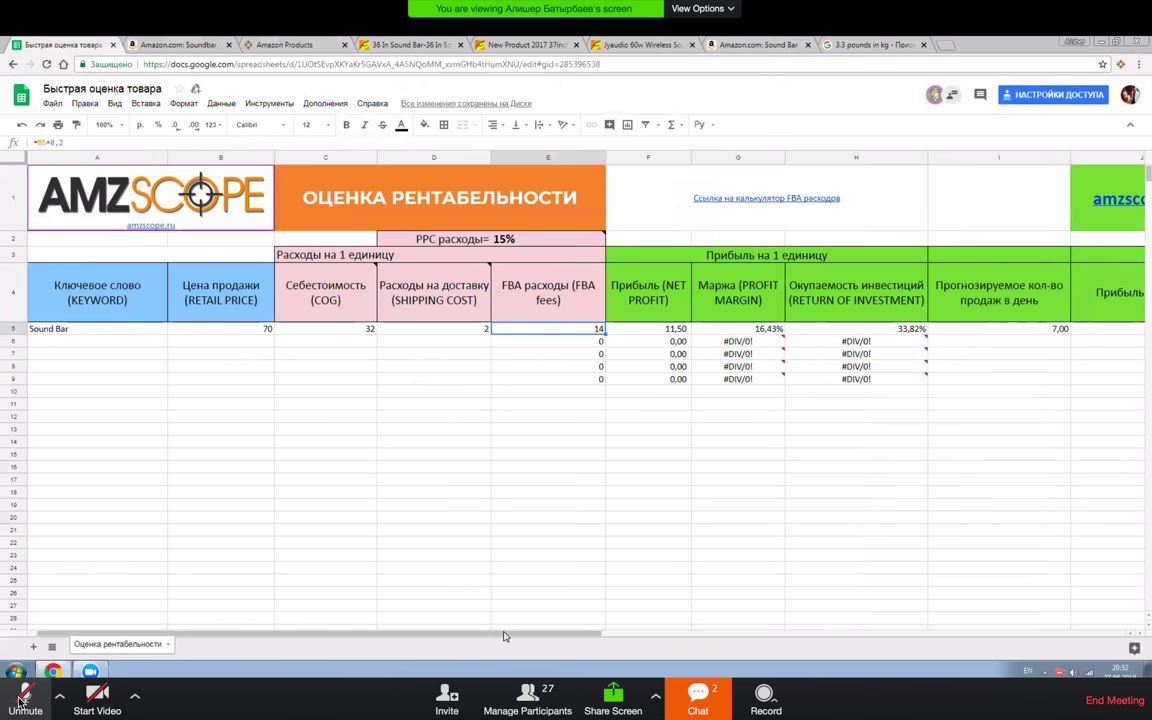
- Set the Sound Bar's forecast daily sales in I5 to 12, using the daily sales figure from the AMZScope product listing
{"action": "left_click_drag", "start_coordinate": [515, 630], "coordinate": [627, 630]}
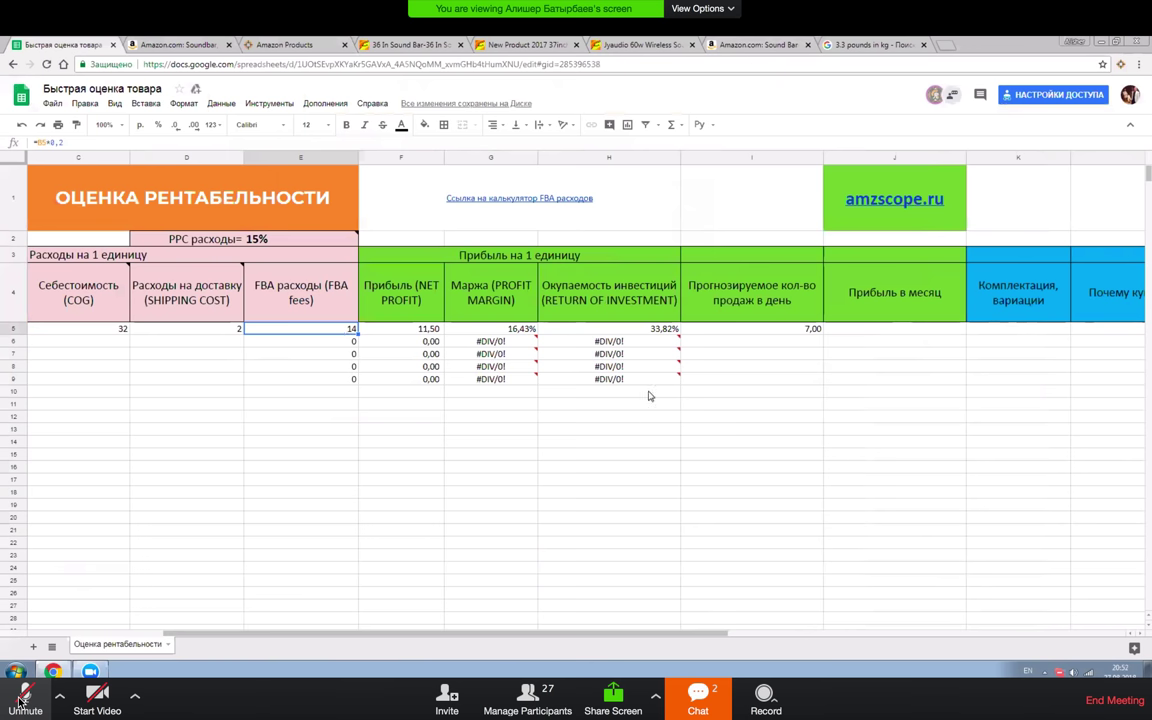
{"action": "left_click_drag", "start_coordinate": [610, 640], "coordinate": [632, 639]}
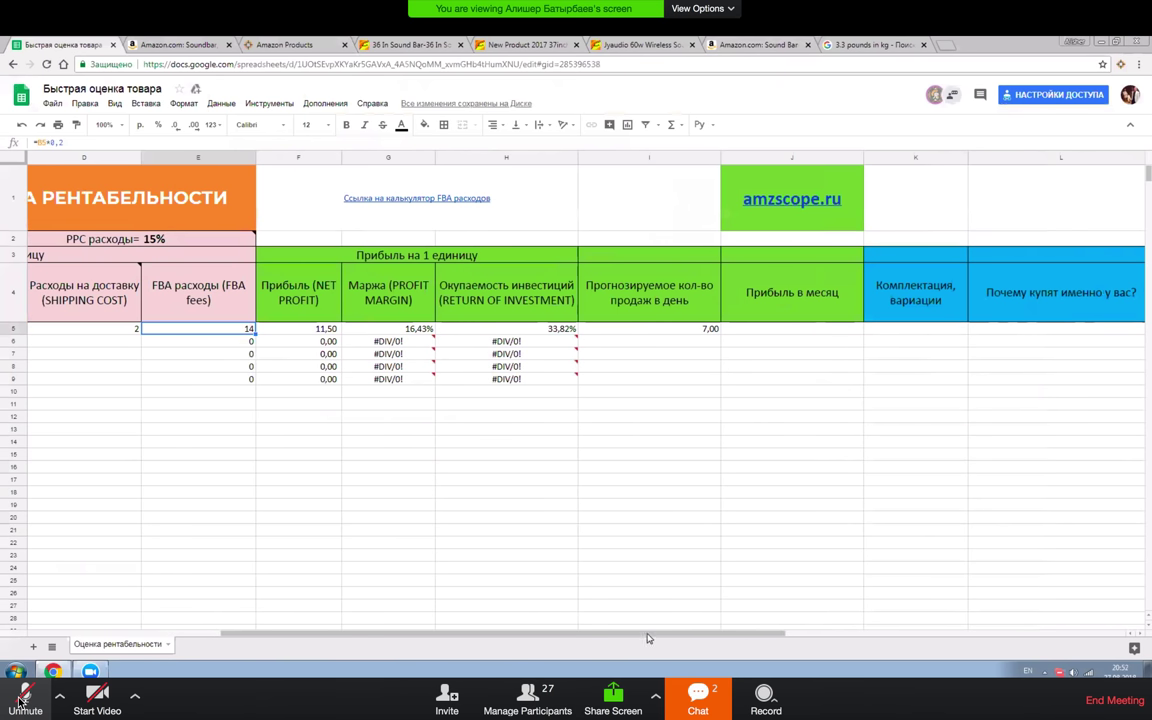
{"action": "left_click", "coordinate": [631, 330]}
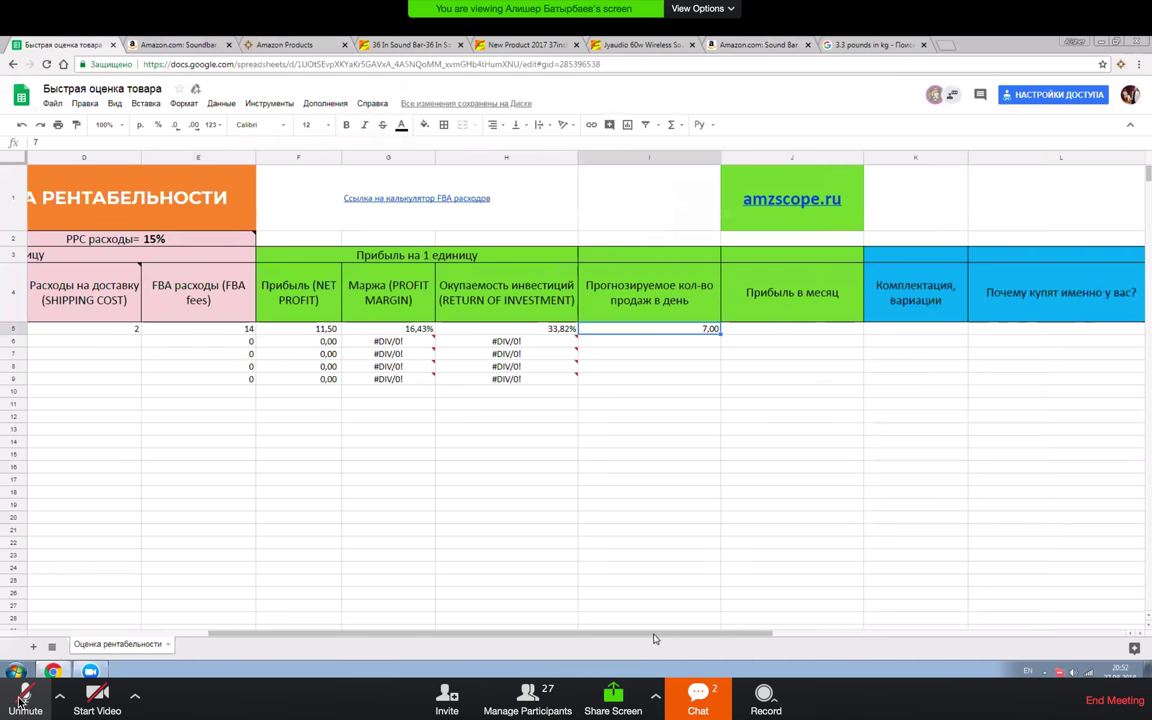
{"action": "scroll", "coordinate": [655, 620], "scroll_direction": "left", "scroll_amount": 5}
{"action": "scroll", "coordinate": [709, 600], "scroll_direction": "right", "scroll_amount": 5}
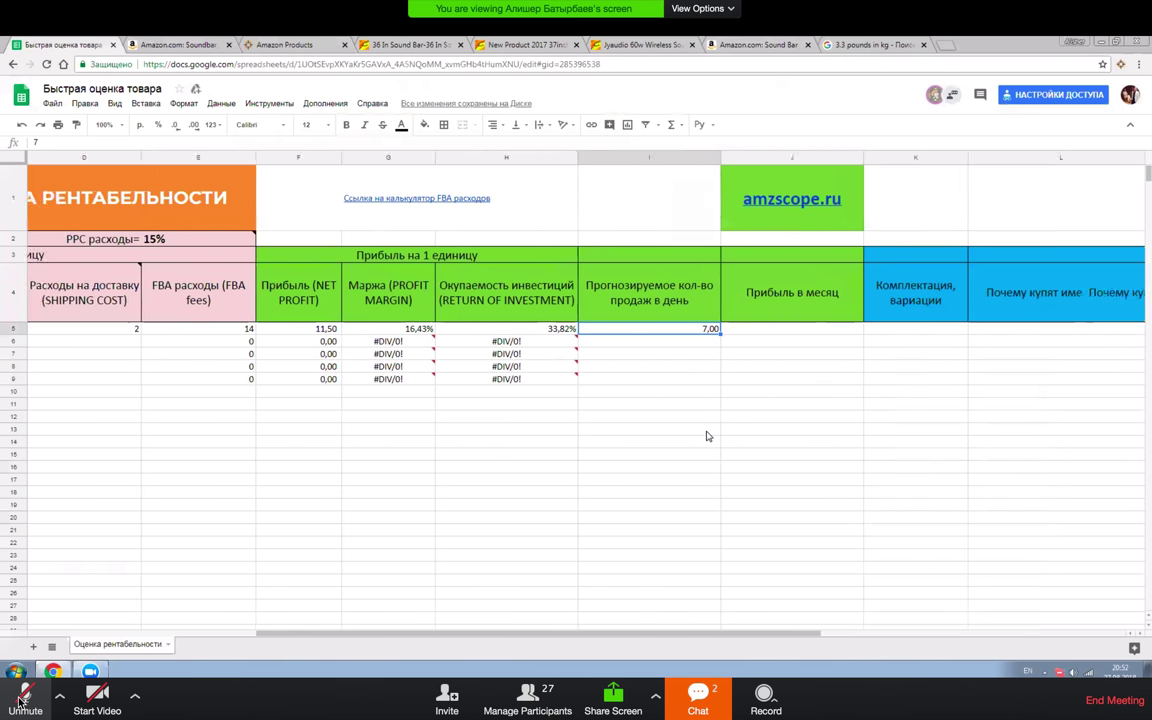
{"action": "scroll", "coordinate": [707, 436], "scroll_direction": "right", "scroll_amount": 2}
{"action": "key", "text": "ctrl+Tab"}
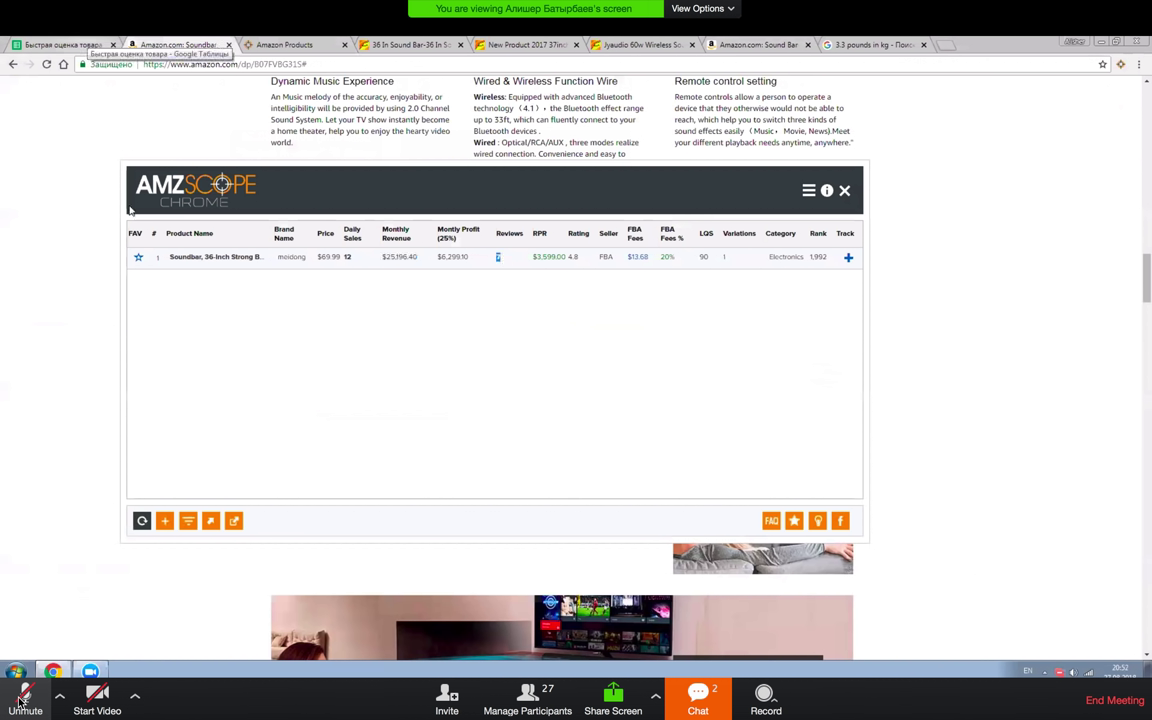
{"action": "left_click", "coordinate": [58, 44]}
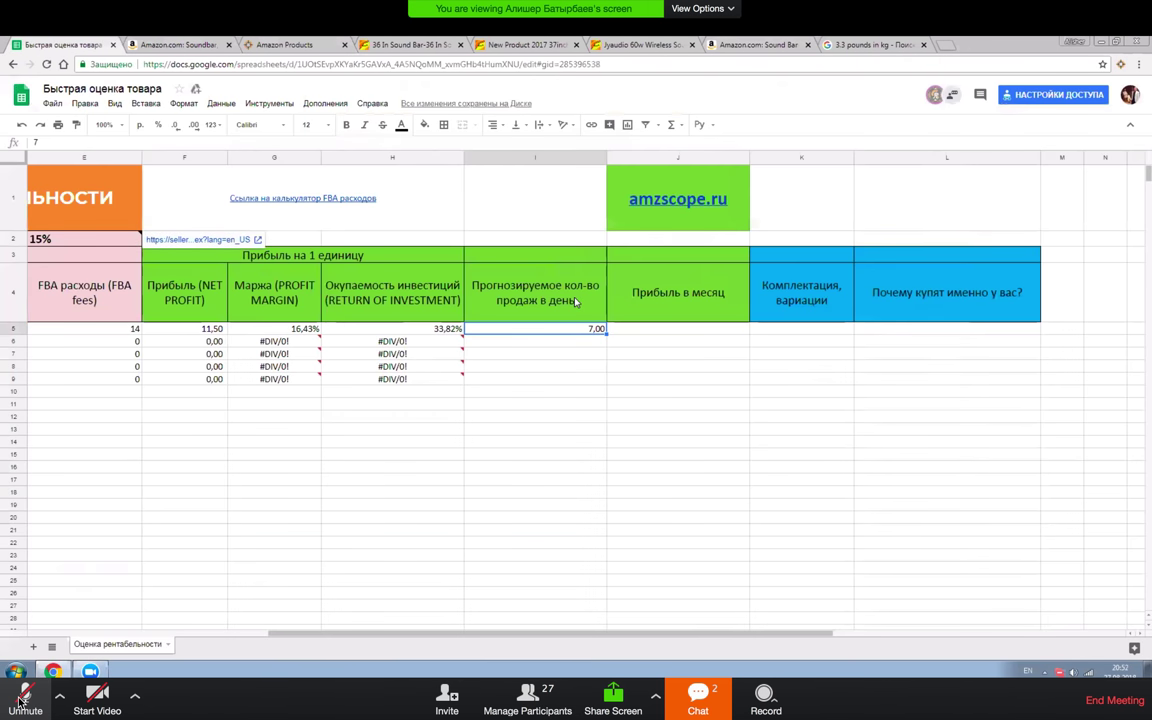
{"action": "left_click", "coordinate": [176, 45]}
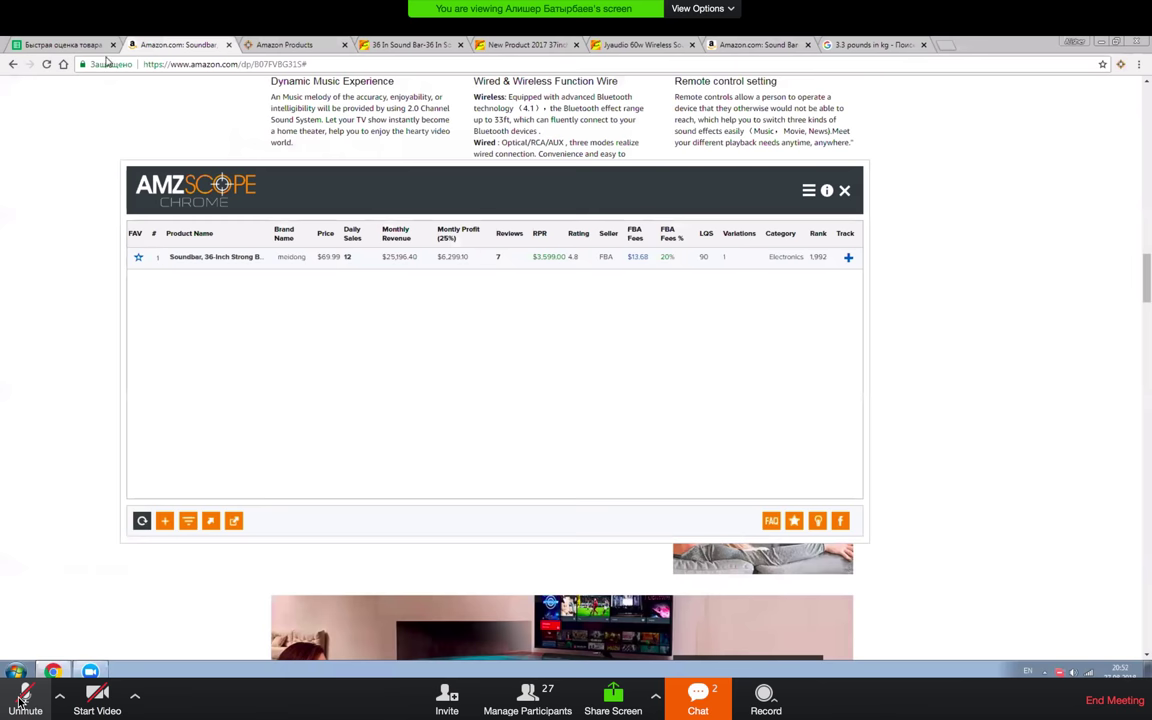
{"action": "left_click", "coordinate": [58, 44]}
{"action": "key", "text": "Return"}
{"action": "left_click_drag", "start_coordinate": [562, 635], "coordinate": [539, 636]}
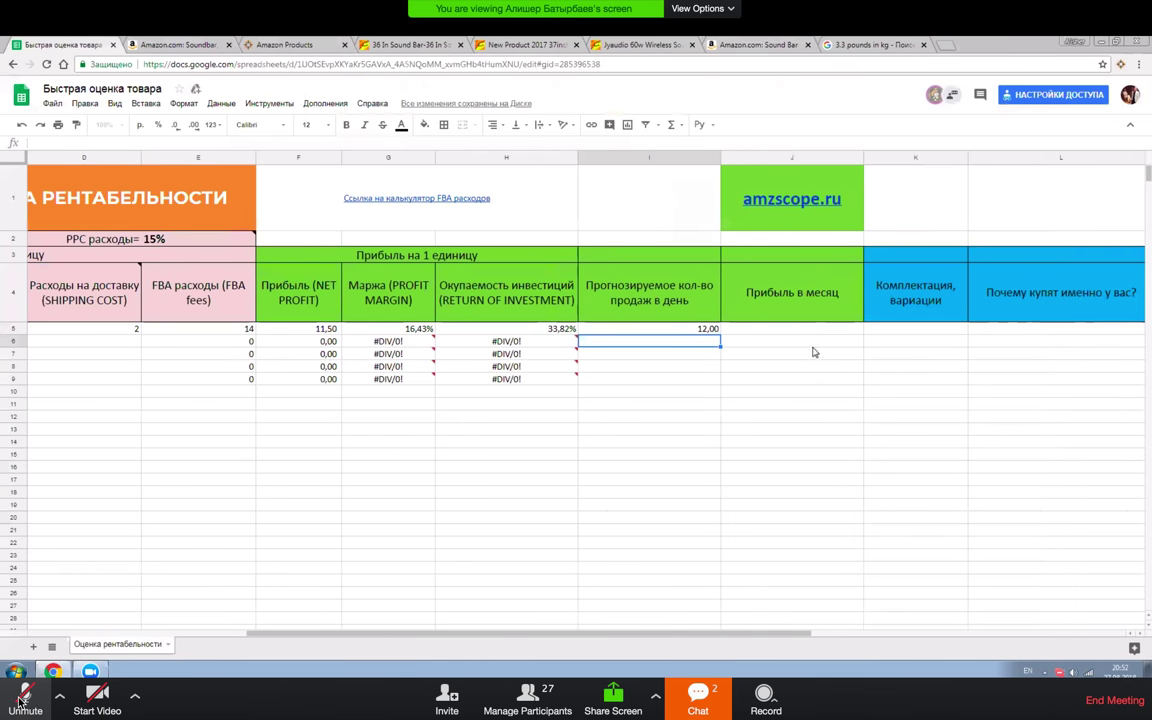
{"action": "key", "text": "ctrl+Tab"}
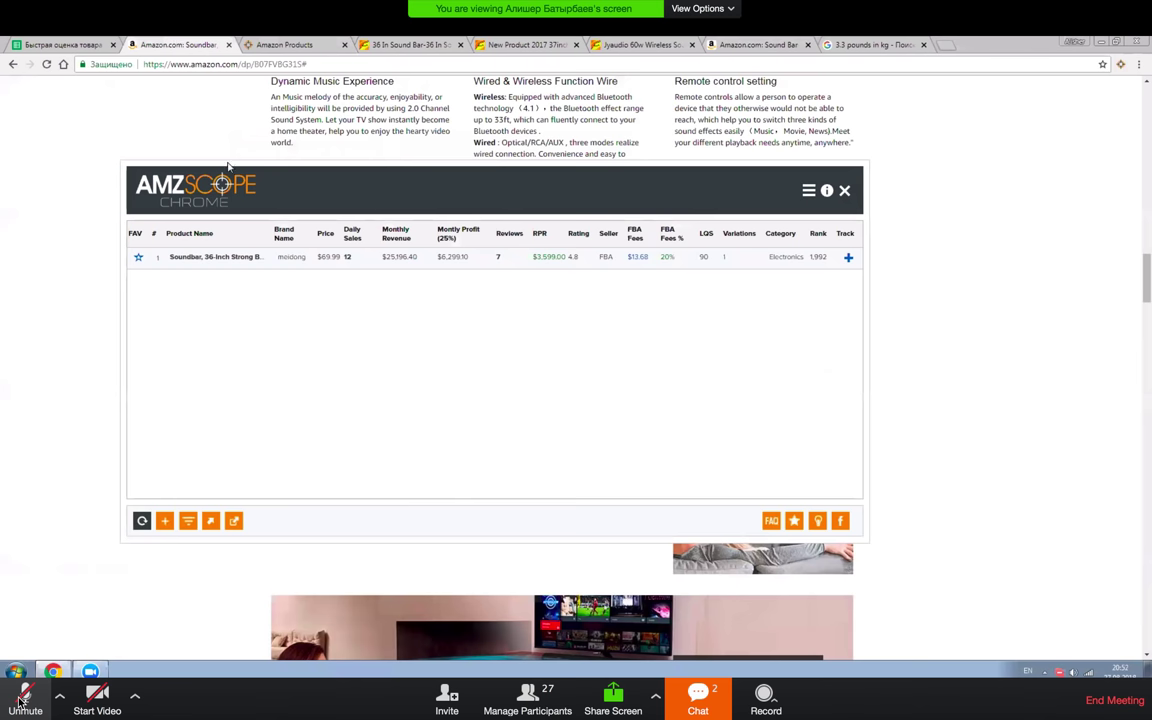
{"action": "key", "text": "ctrl+shift+Tab"}
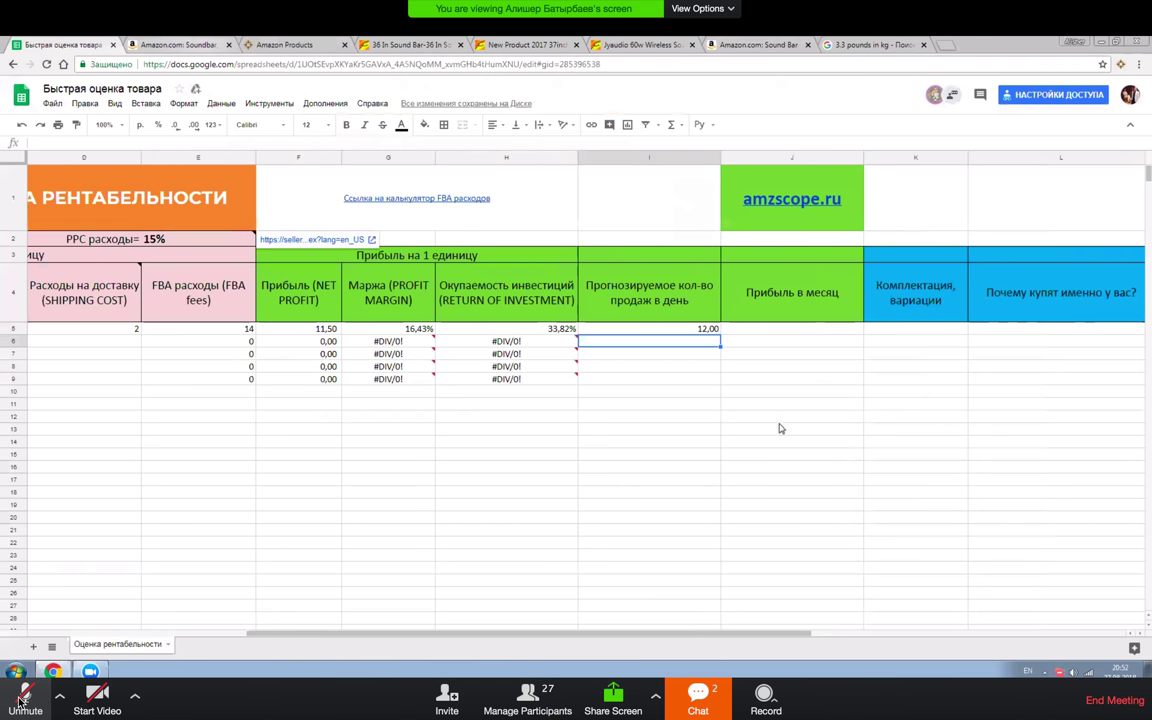
- Try to calculate the Sound Bar's monthly profit in J5 with the formula =I5*B5*G5, and clear the cell
{"action": "left_click", "coordinate": [771, 333]}
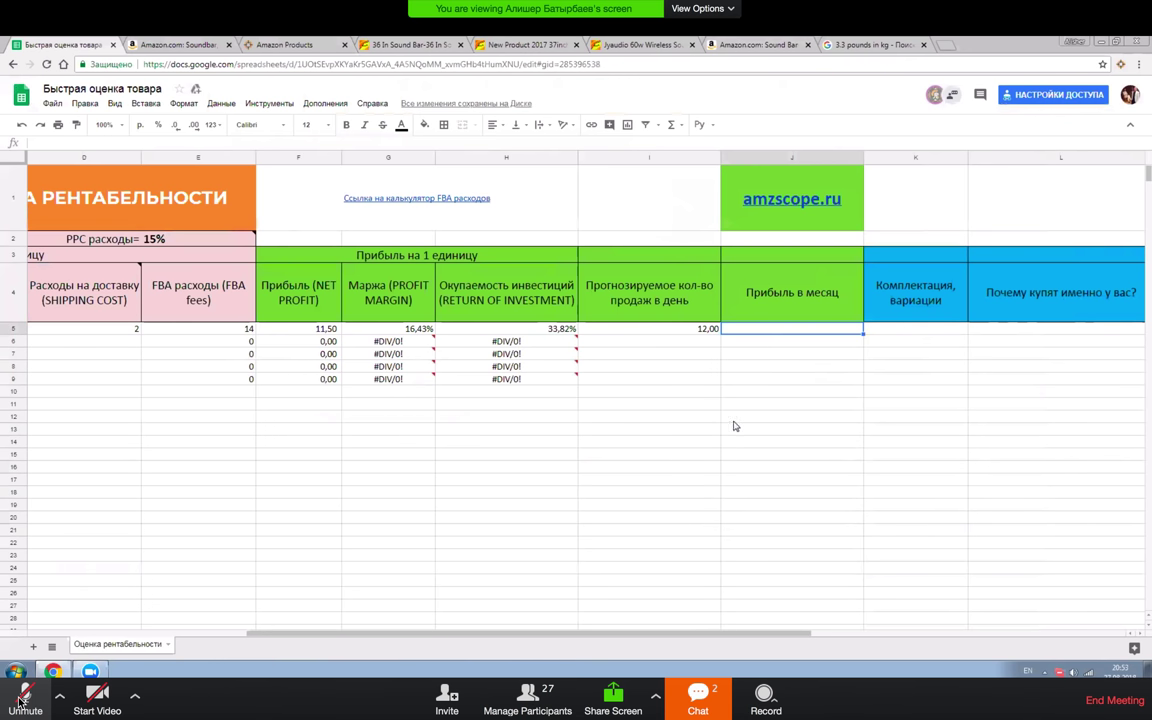
{"action": "left_click_drag", "start_coordinate": [586, 636], "coordinate": [537, 637]}
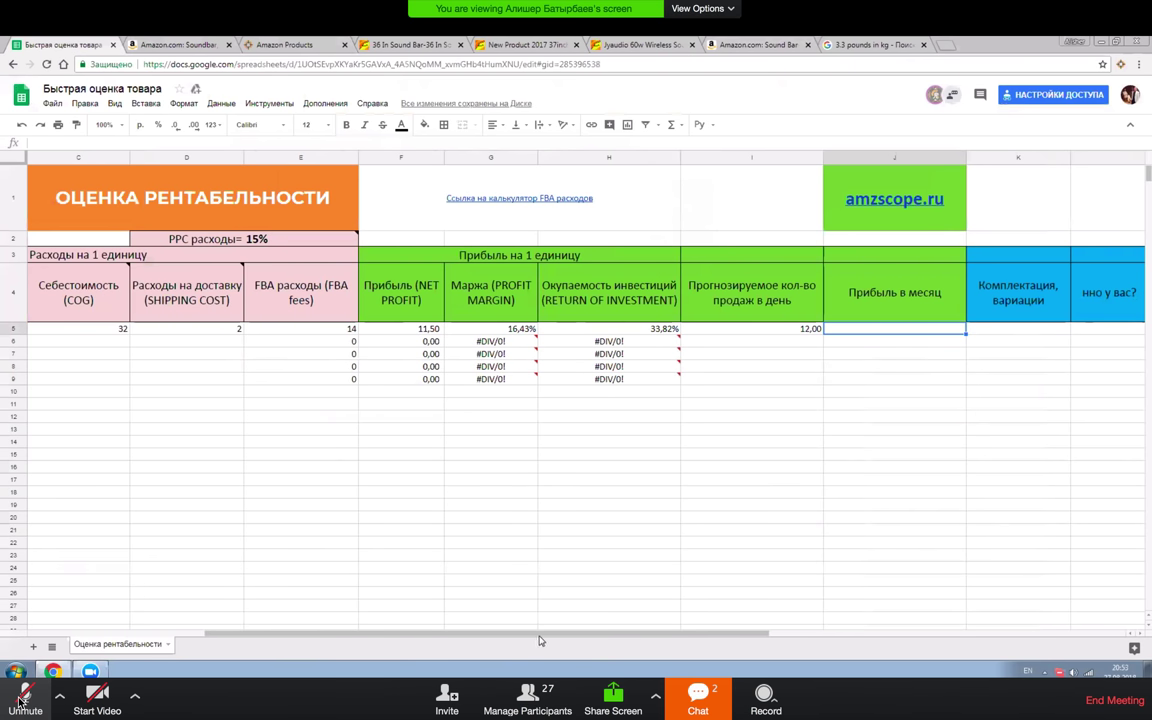
{"action": "scroll", "coordinate": [500, 614], "scroll_direction": "left", "scroll_amount": 3}
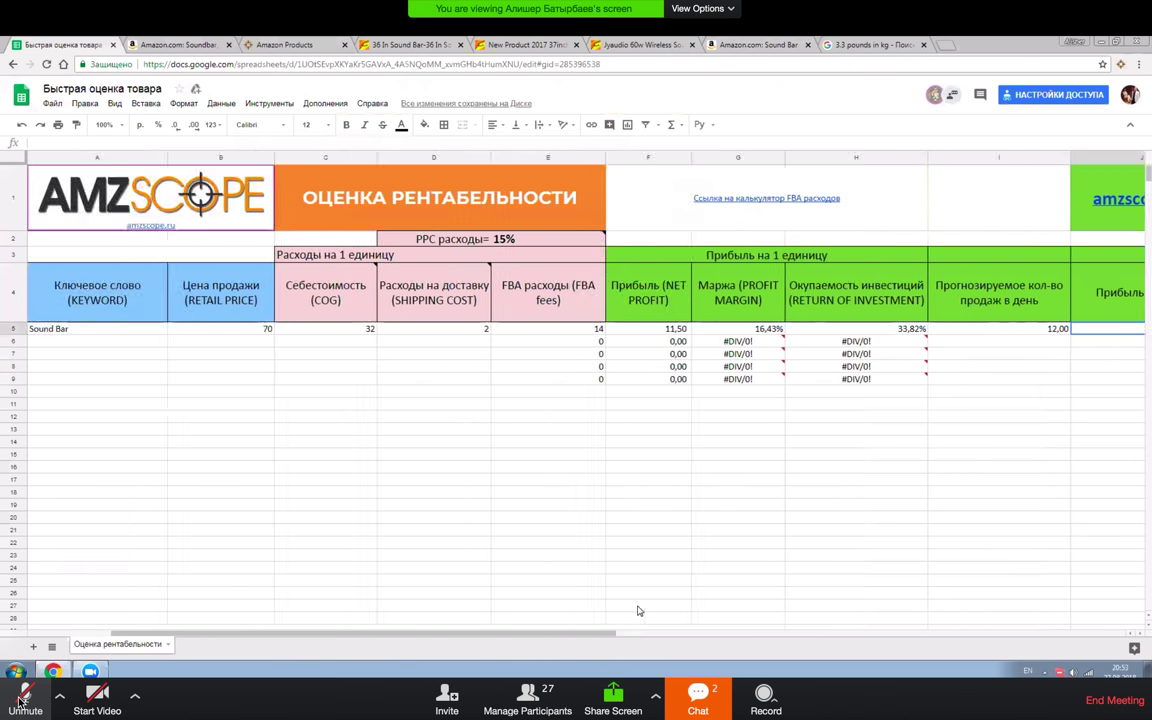
{"action": "scroll", "coordinate": [680, 490], "scroll_direction": "right", "scroll_amount": 5}
{"action": "type", "text": "*"}
{"action": "key", "text": "BackSpace"}
{"action": "type", "text": "="}
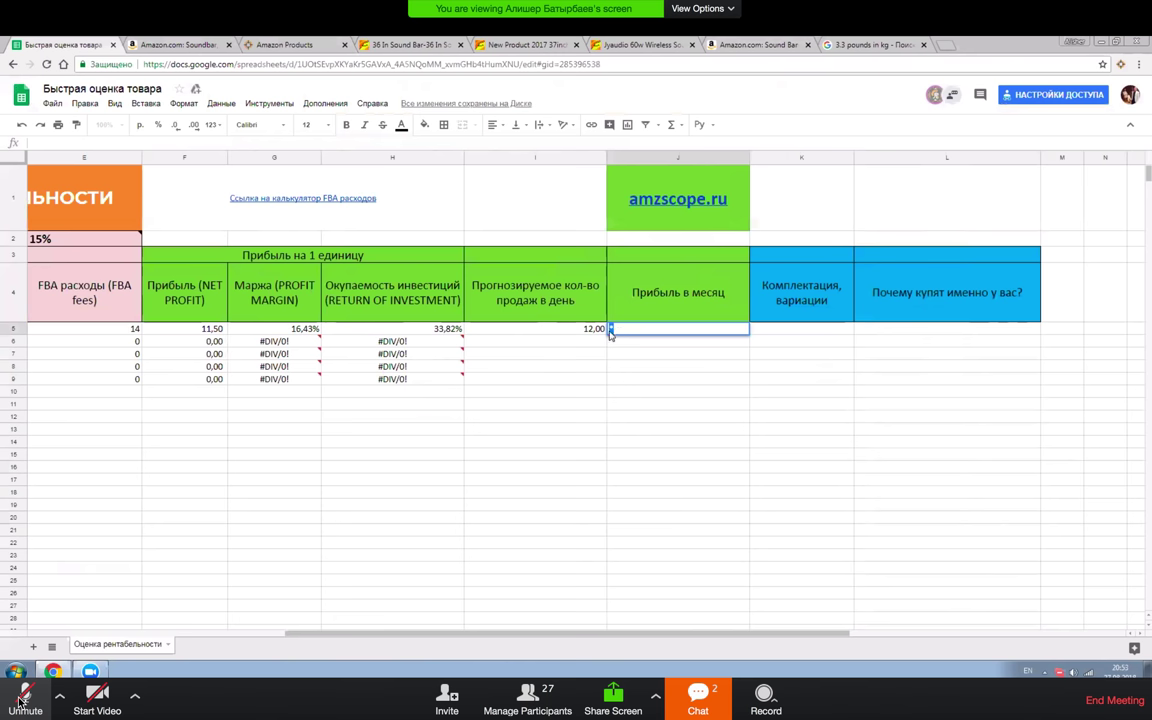
{"action": "left_click", "coordinate": [588, 329]}
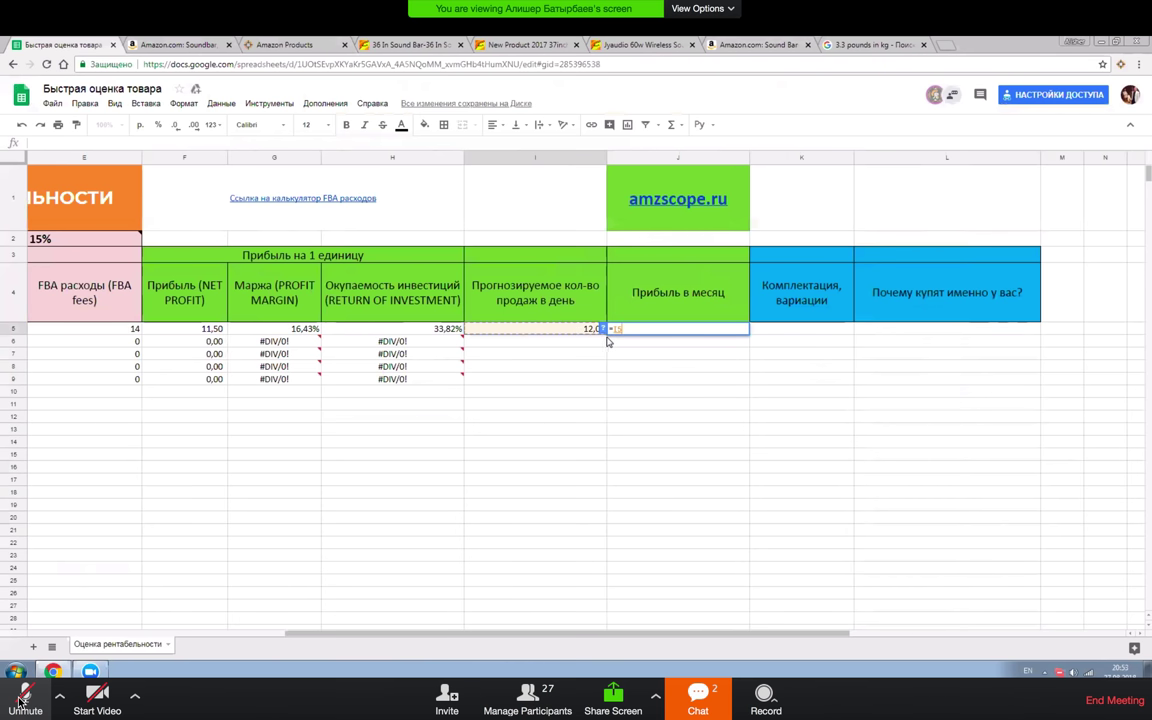
{"action": "type", "text": "*"}
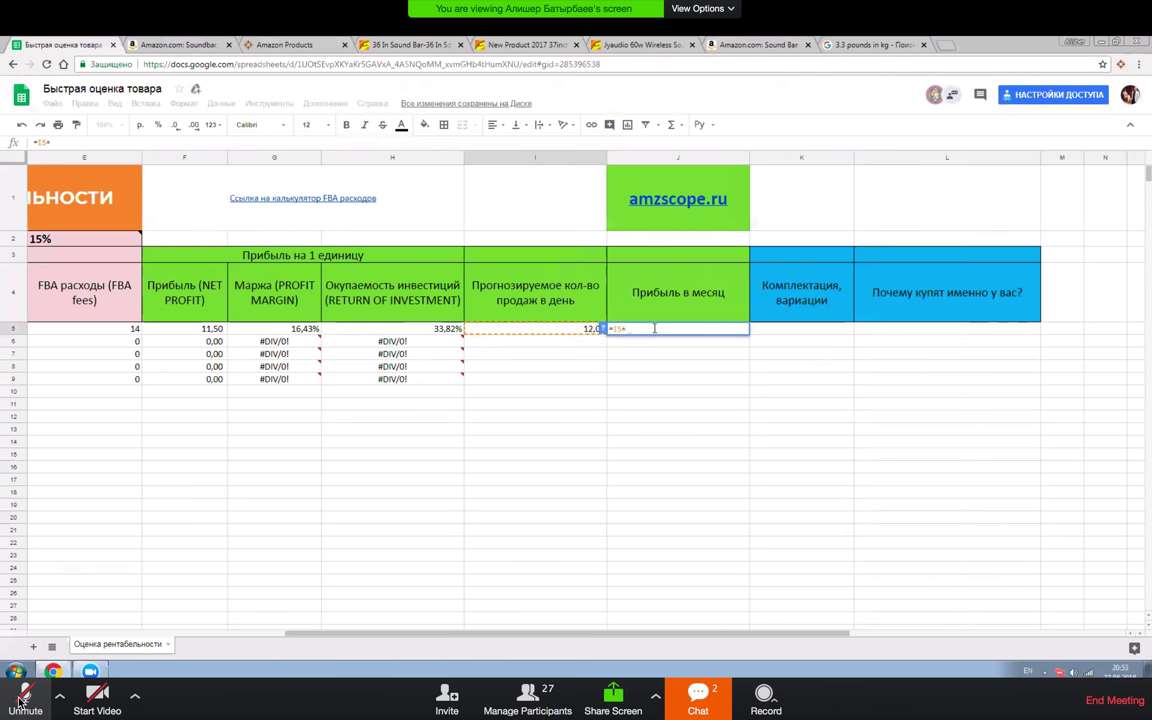
{"action": "scroll", "coordinate": [567, 636], "scroll_direction": "left", "scroll_amount": 3}
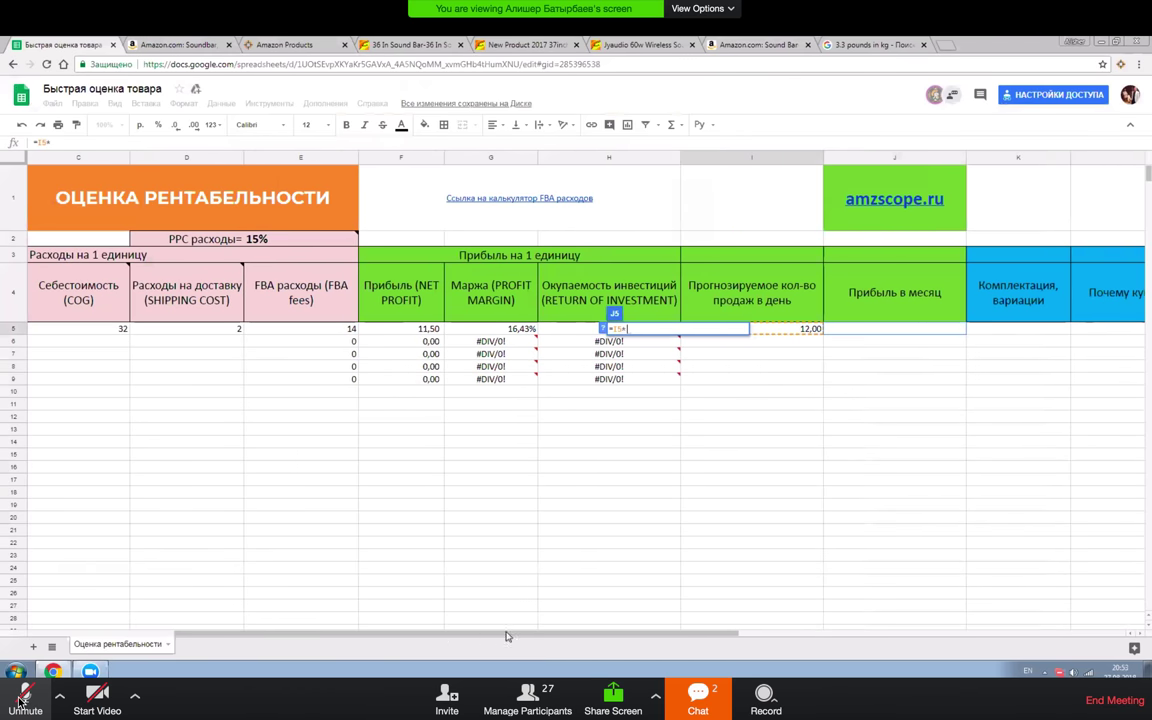
{"action": "scroll", "coordinate": [560, 632], "scroll_direction": "right", "scroll_amount": 3}
{"action": "left_click_drag", "start_coordinate": [558, 635], "coordinate": [314, 632]}
{"action": "left_click", "coordinate": [245, 330]}
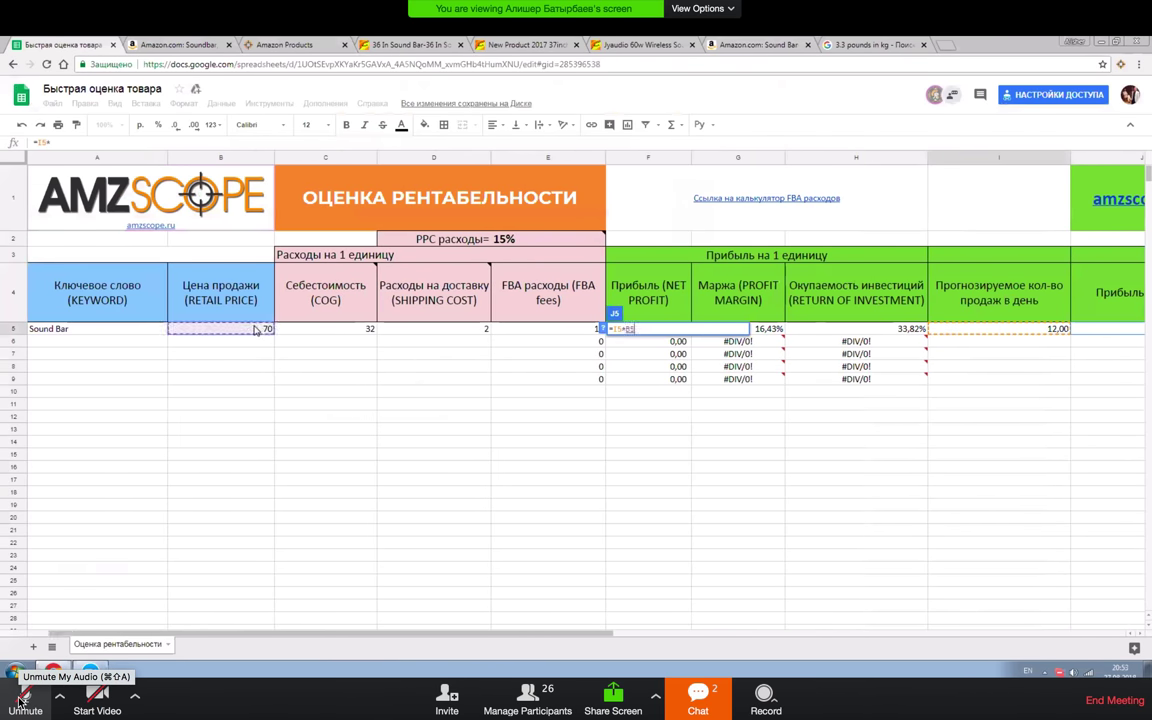
{"action": "left_click_drag", "start_coordinate": [463, 638], "coordinate": [710, 540]}
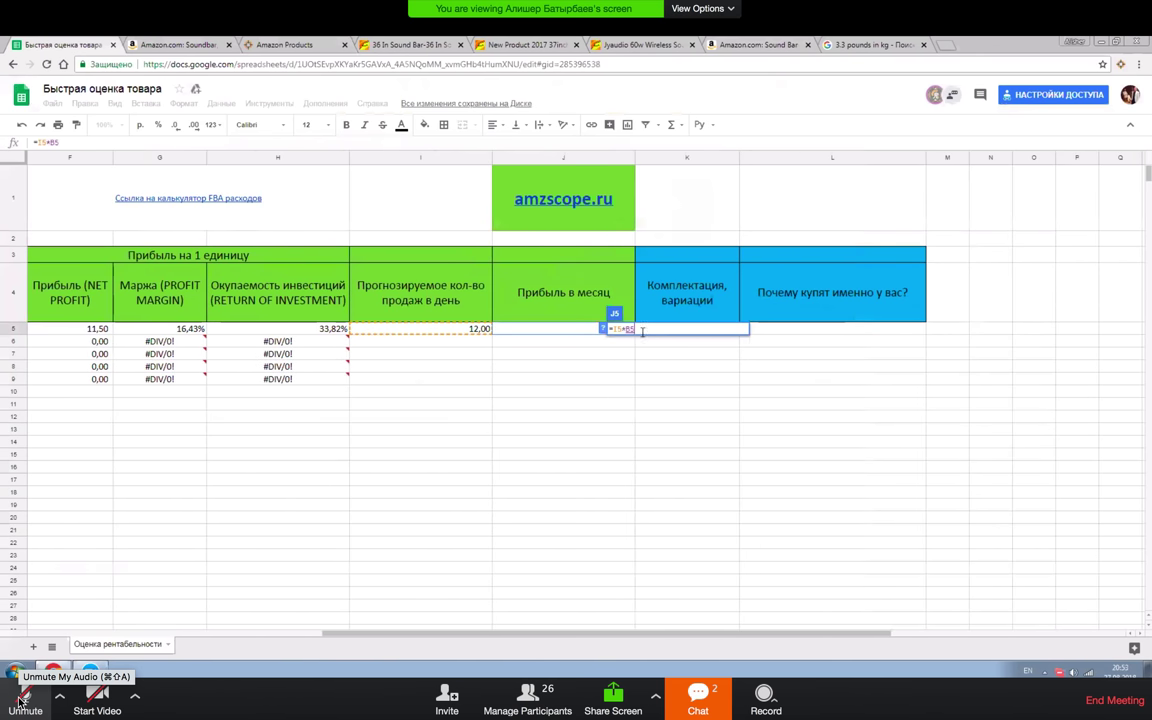
{"action": "left_click_drag", "start_coordinate": [535, 633], "coordinate": [427, 633]}
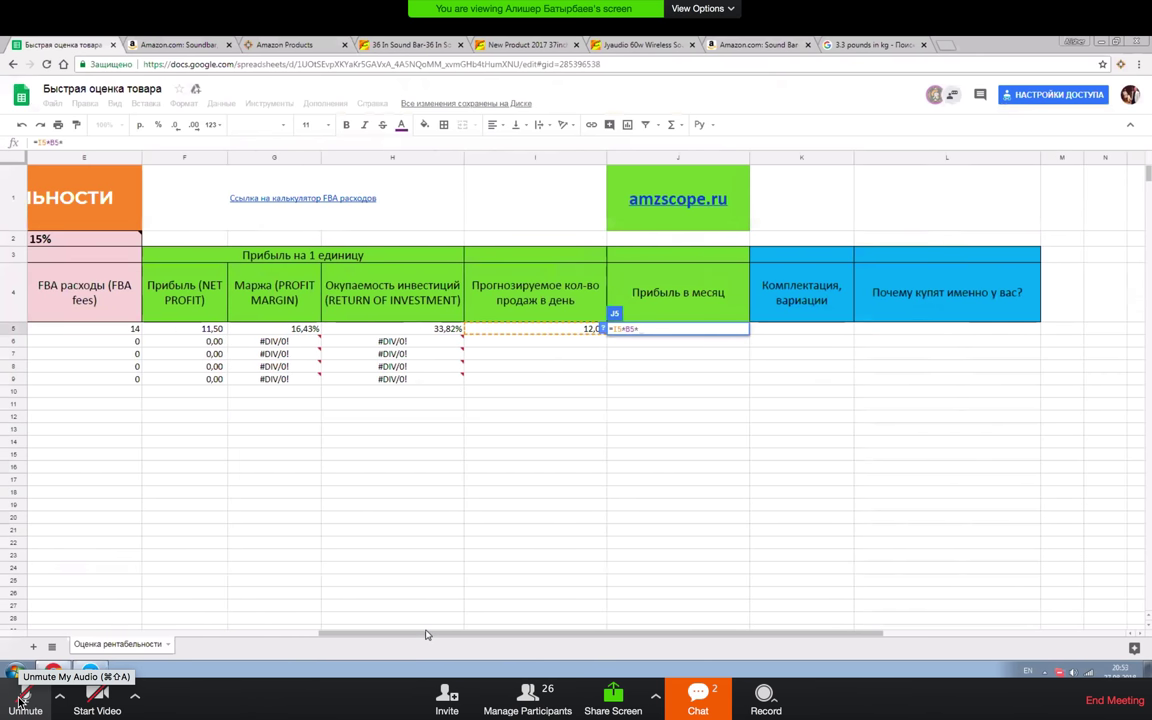
{"action": "type", "text": "*"}
{"action": "left_click", "coordinate": [415, 331]}
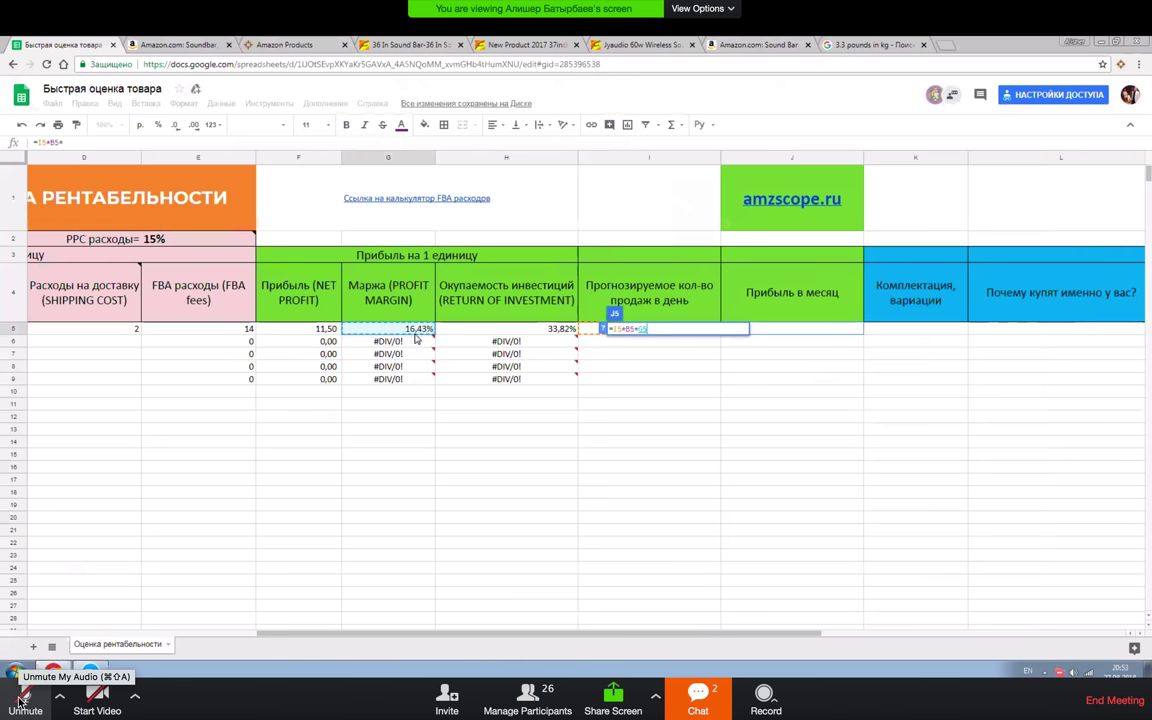
{"action": "key", "text": "Return"}
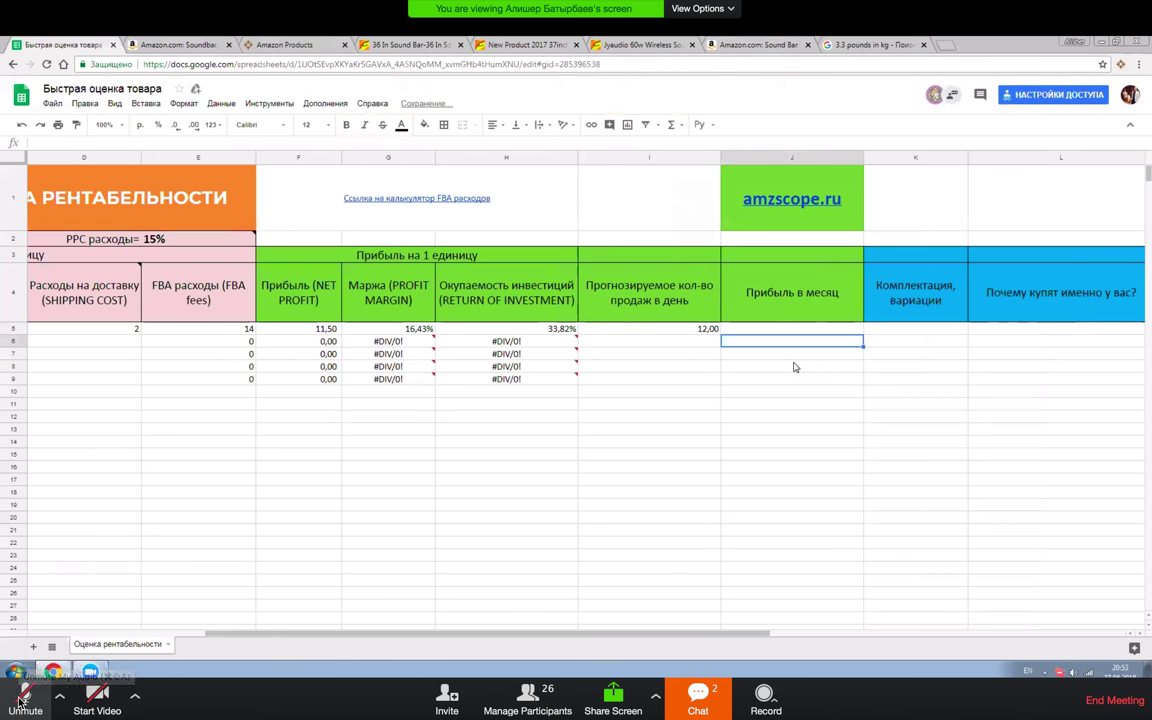
{"action": "left_click", "coordinate": [793, 330]}
{"action": "key", "text": "Delete"}
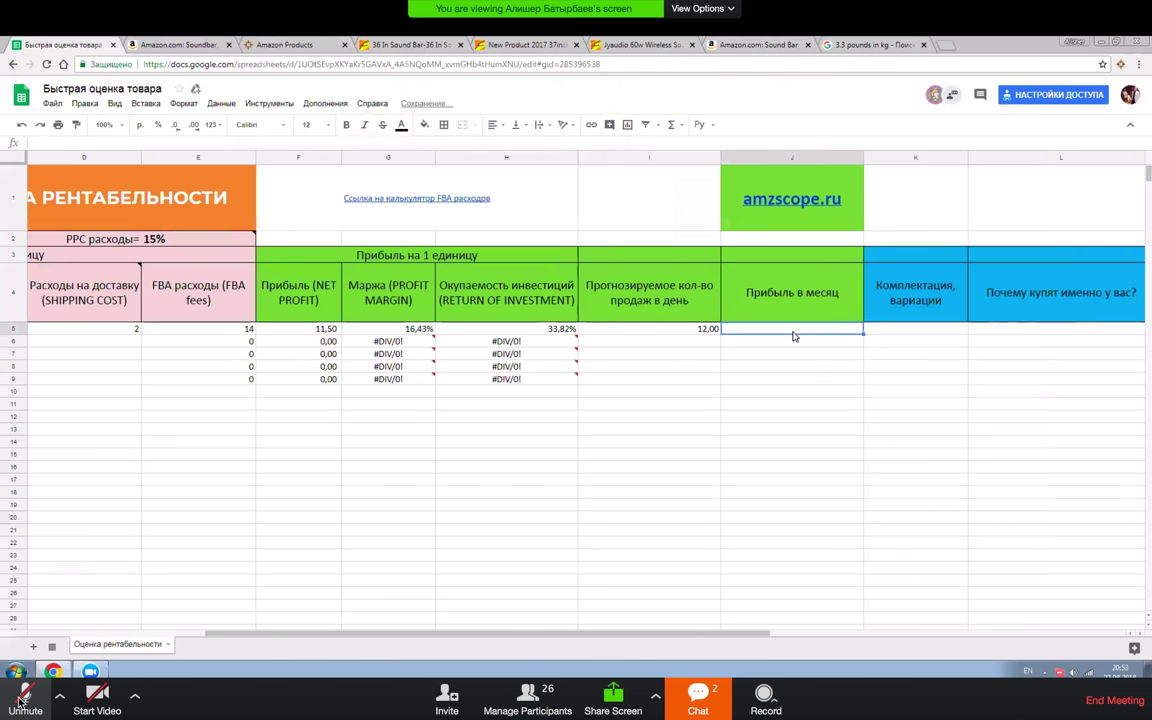
{"action": "type", "text": "="}
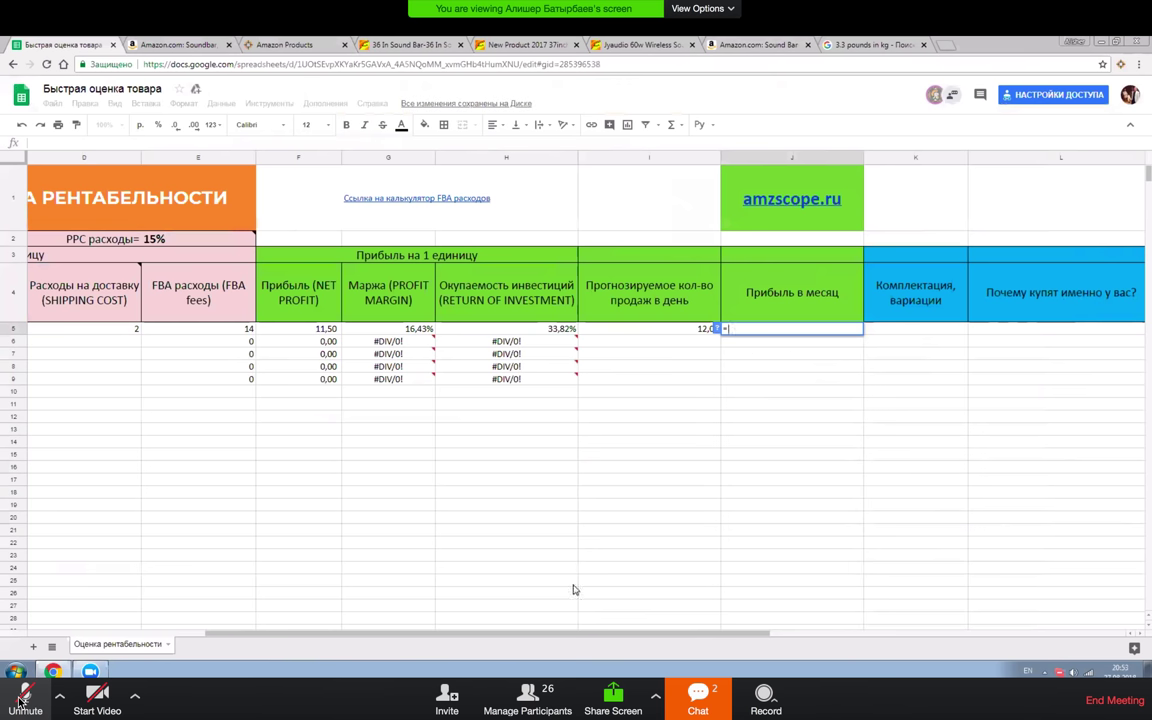
{"action": "left_click_drag", "start_coordinate": [517, 633], "coordinate": [409, 633]}
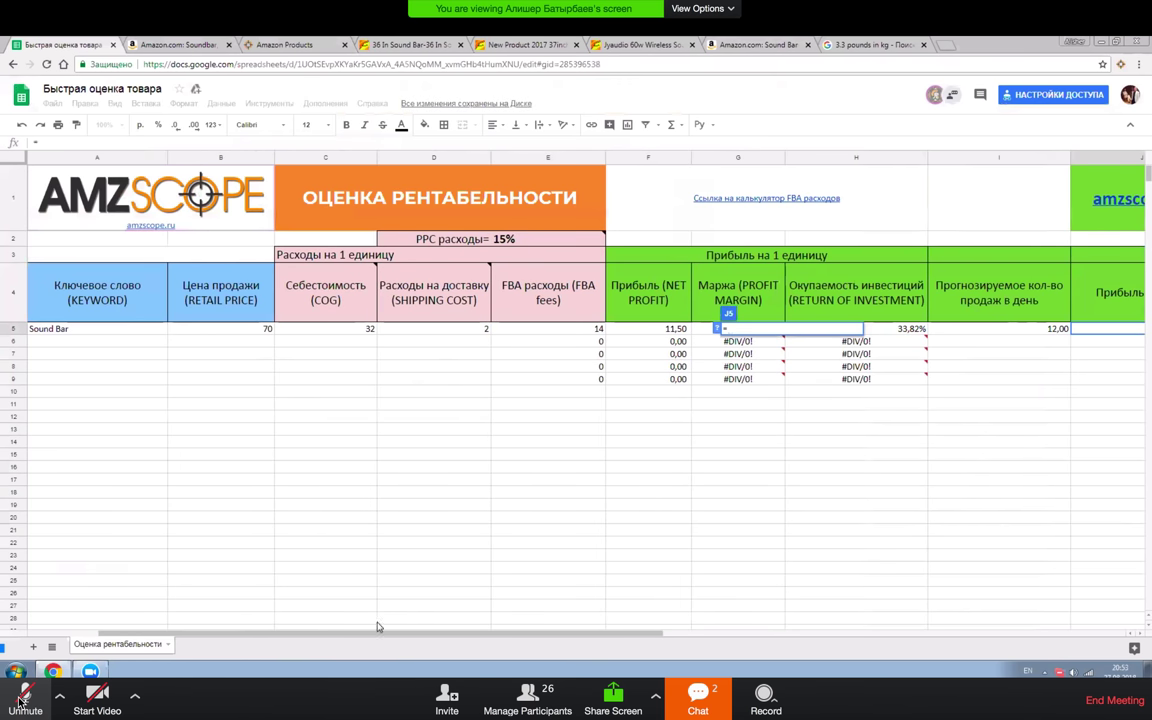
{"action": "left_click", "coordinate": [242, 328]}
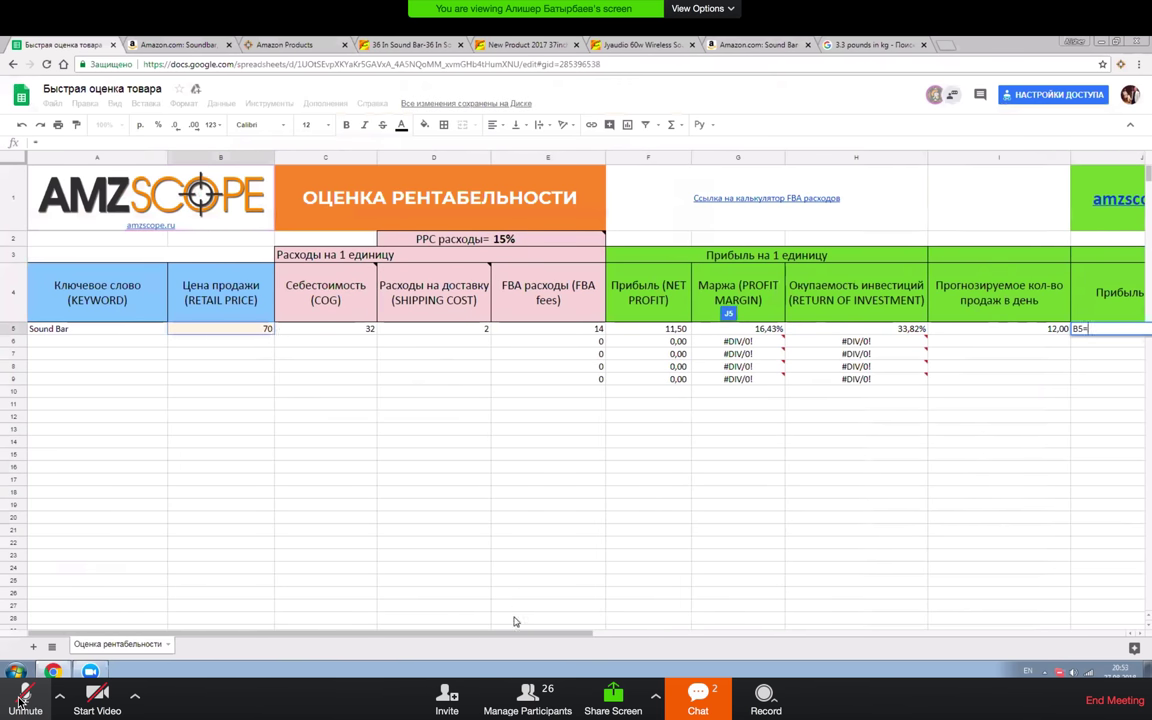
{"action": "scroll", "coordinate": [607, 586], "scroll_direction": "down", "scroll_amount": 1}
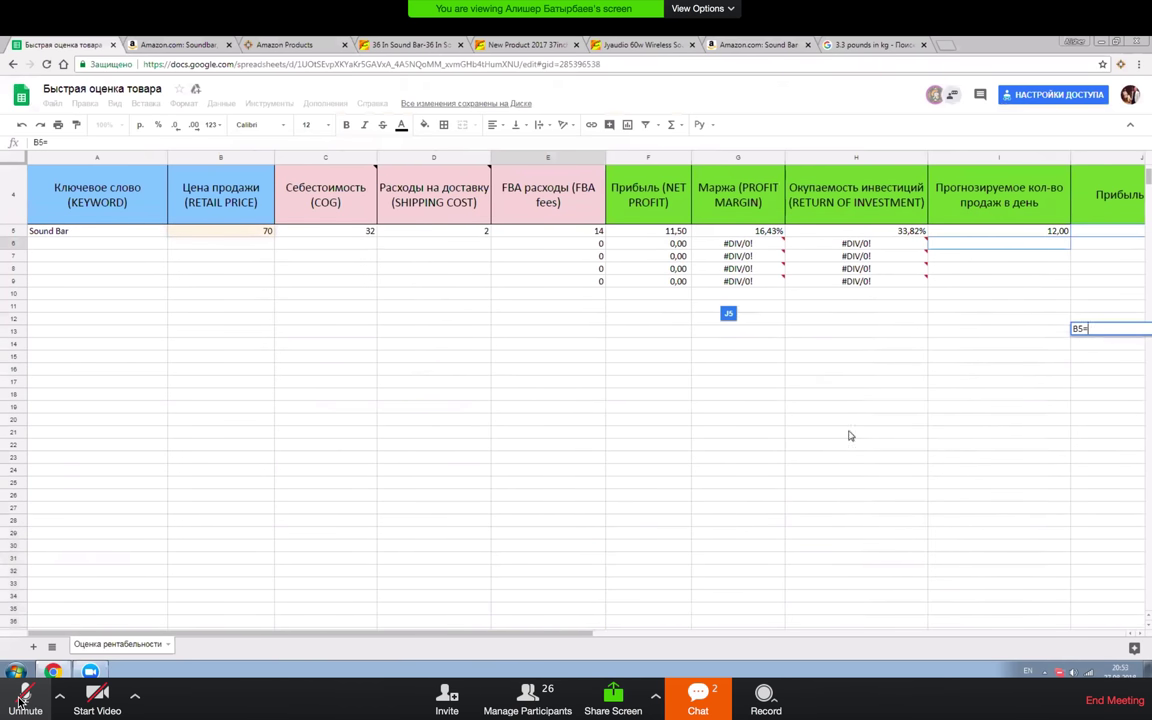
{"action": "key", "text": "Escape"}
{"action": "left_click_drag", "start_coordinate": [437, 636], "coordinate": [560, 636]}
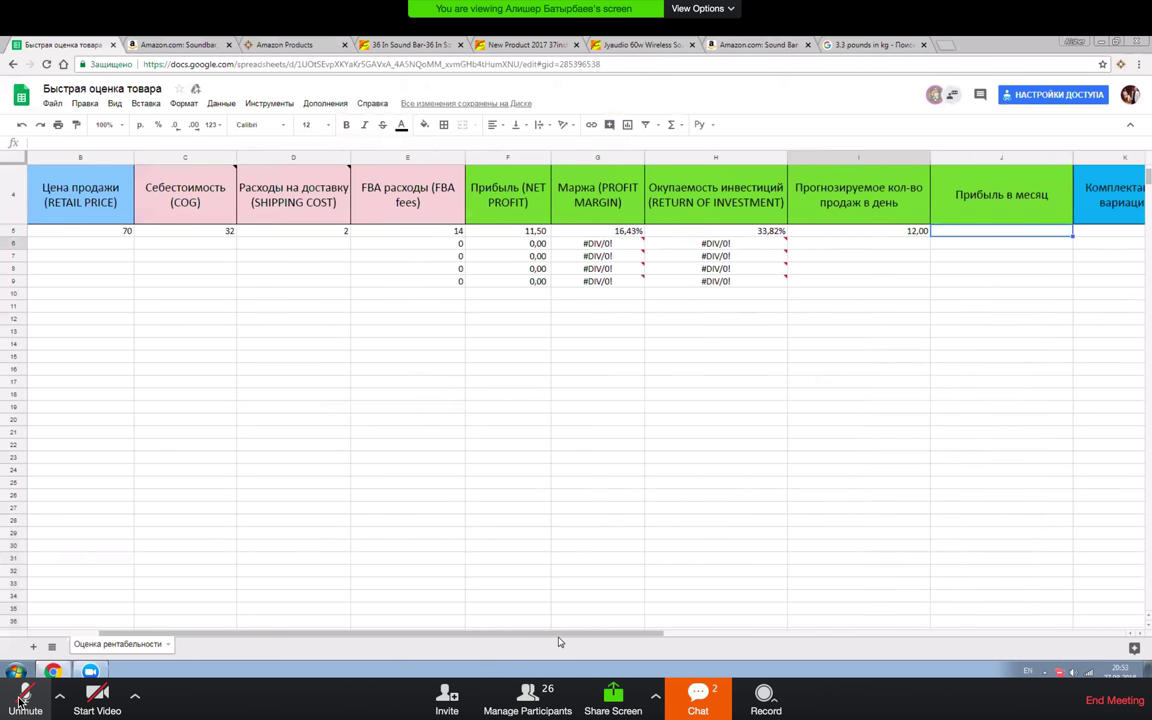
- Set the profit margin in the AMZScope options on the Amazon soundbar page to 16%
{"action": "scroll", "coordinate": [533, 279], "scroll_direction": "right", "scroll_amount": 1}
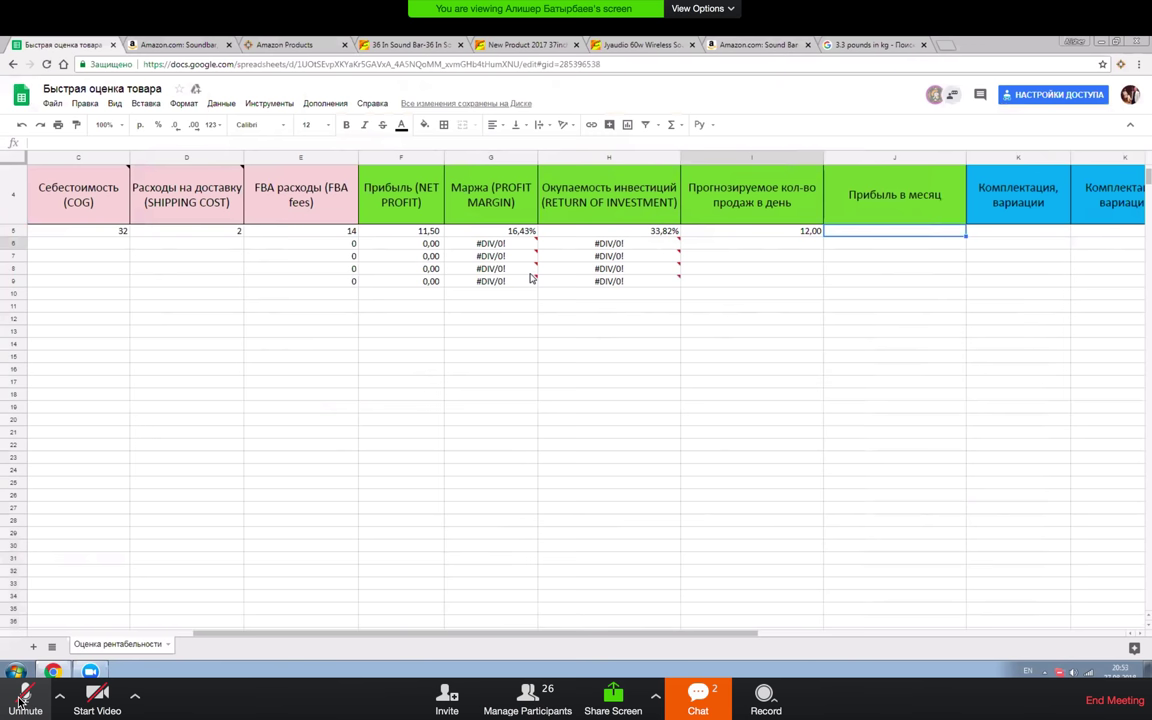
{"action": "scroll", "coordinate": [533, 279], "scroll_direction": "right", "scroll_amount": 1}
{"action": "key", "text": "ctrl+Tab"}
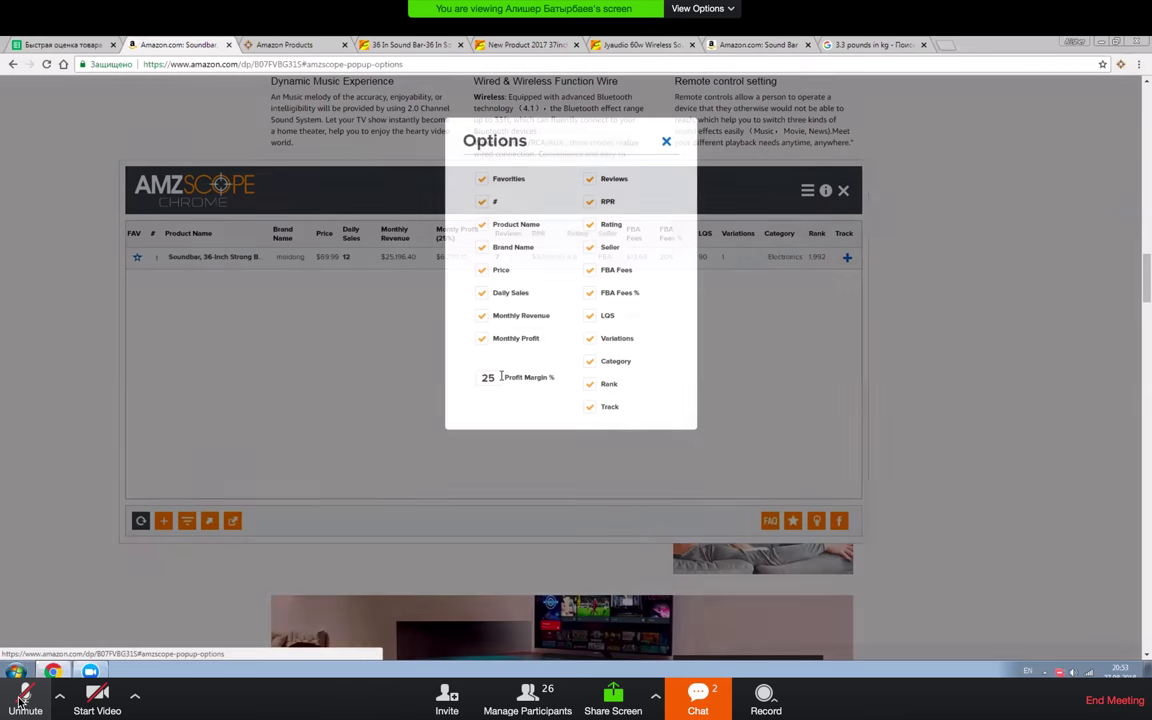
{"action": "double_click", "coordinate": [490, 377]}
{"action": "type", "text": "16"}
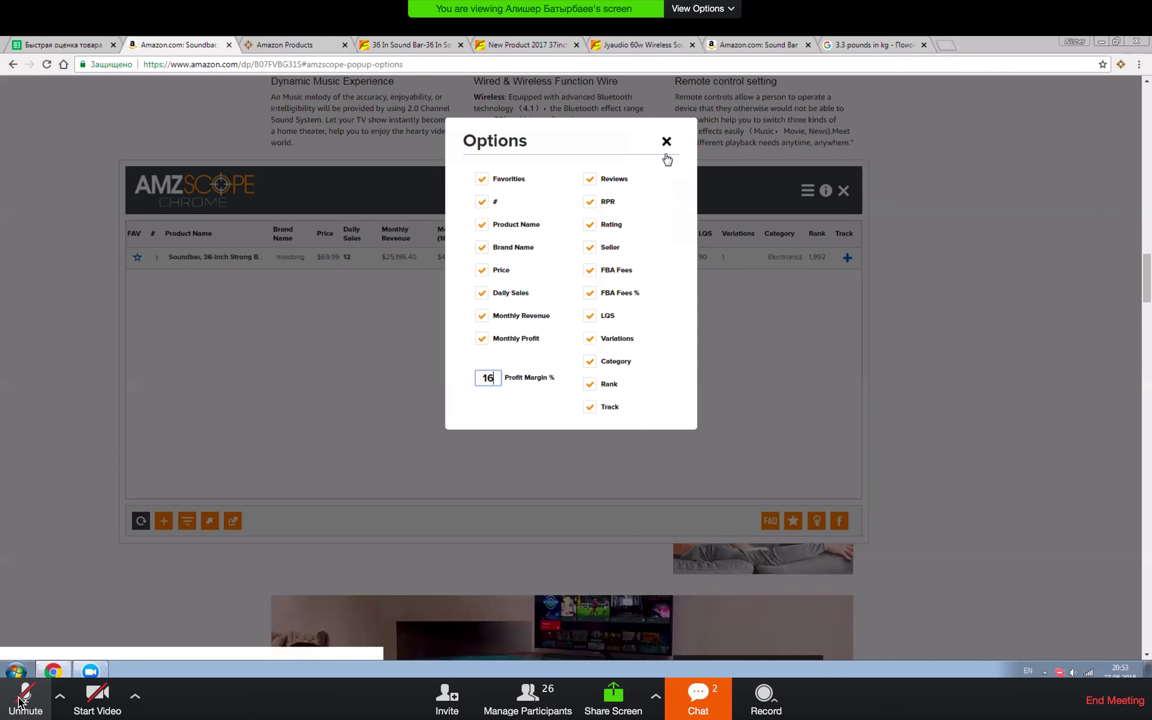
{"action": "left_click", "coordinate": [666, 141]}
- Copy the soundbar's monthly profit of $4,031.42 from AMZScope into the monthly profit cell J5 of the profitability spreadsheet
{"action": "double_click", "coordinate": [450, 257]}
{"action": "key", "text": "ctrl+c"}
{"action": "key", "text": "ctrl+shift+Tab"}
{"action": "double_click", "coordinate": [663, 236]}
{"action": "key", "text": "ctrl+v"}
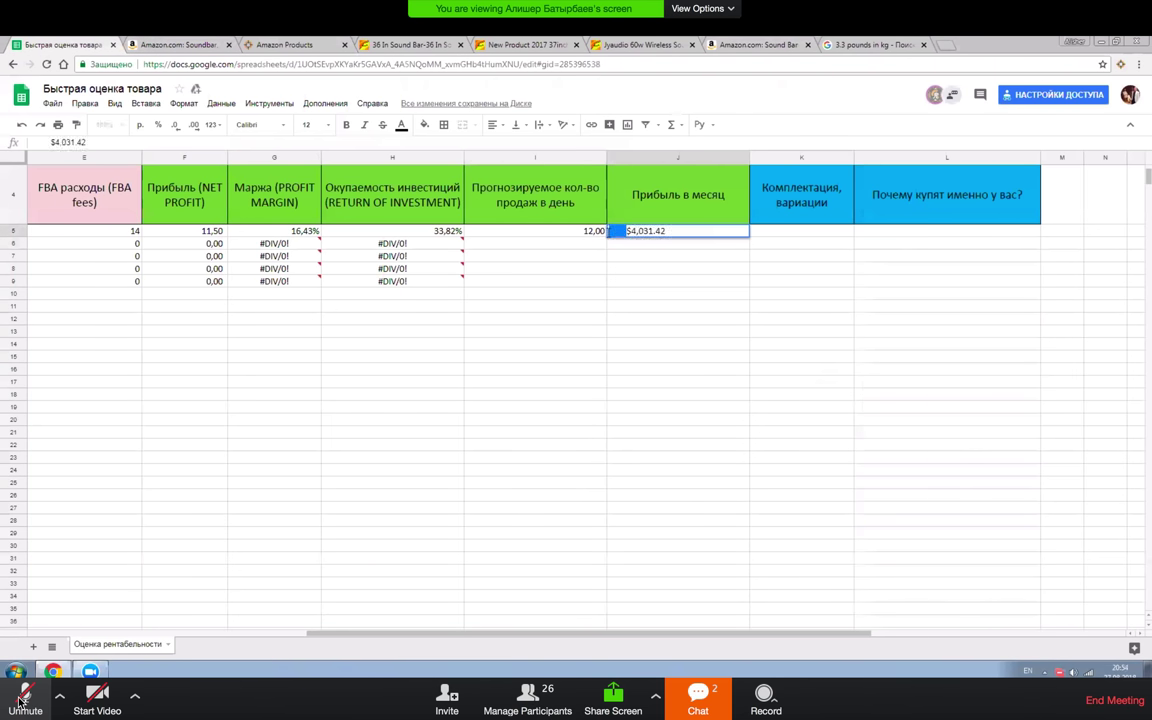
{"action": "key", "text": "Return"}
{"action": "left_click", "coordinate": [659, 235]}
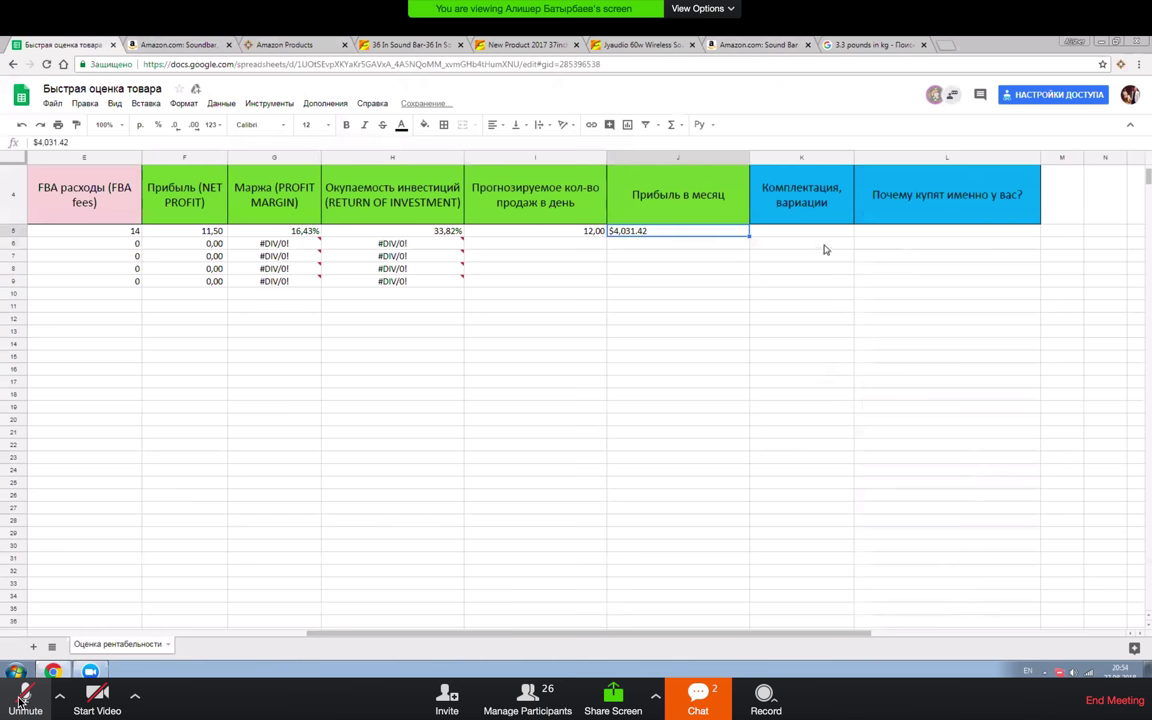
- Select the Sound Bar's bundle and variations cell K5 and switch to the Alibaba offer for the 36 In Sound Bar
{"action": "left_click", "coordinate": [795, 232]}
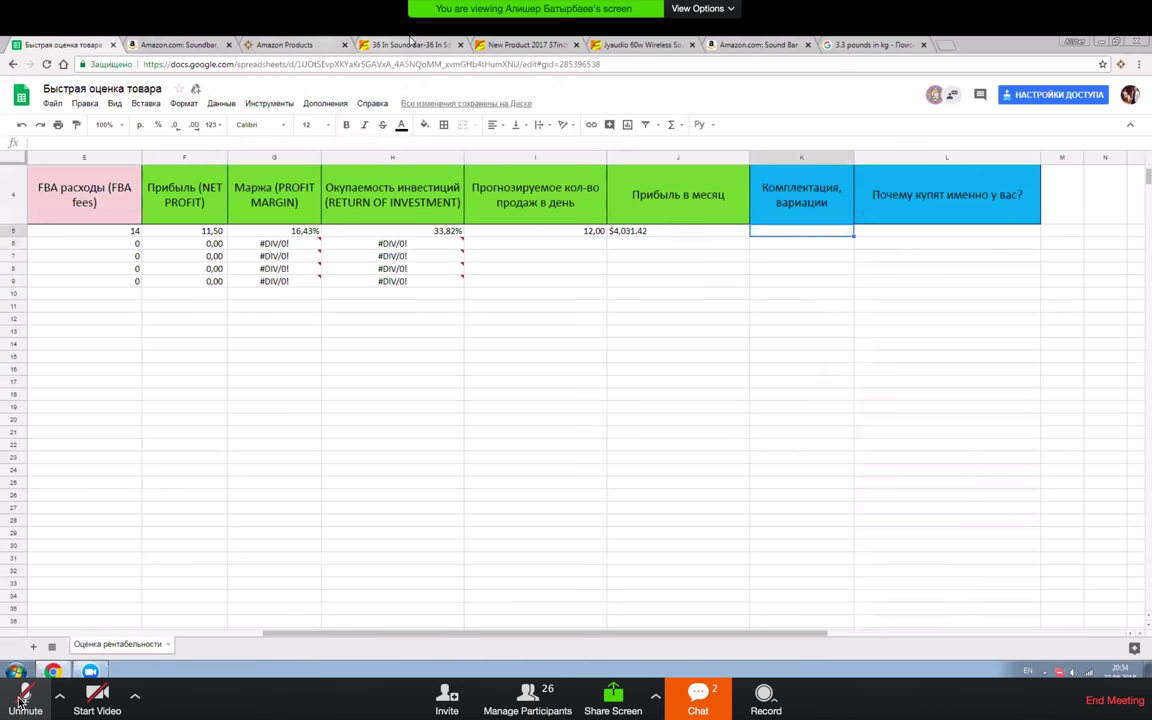
{"action": "left_click", "coordinate": [392, 44]}
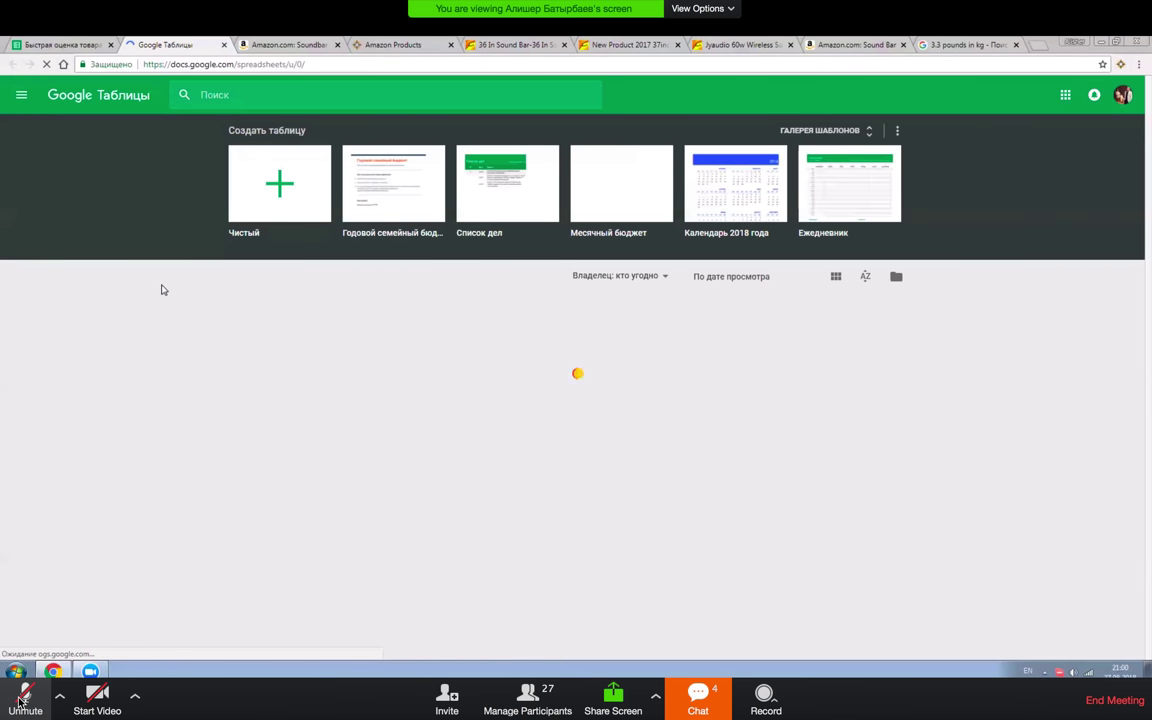
- Look through the list of recent spreadsheets on the Google Sheets home page
{"action": "scroll", "coordinate": [140, 378], "scroll_direction": "down", "scroll_amount": 2}
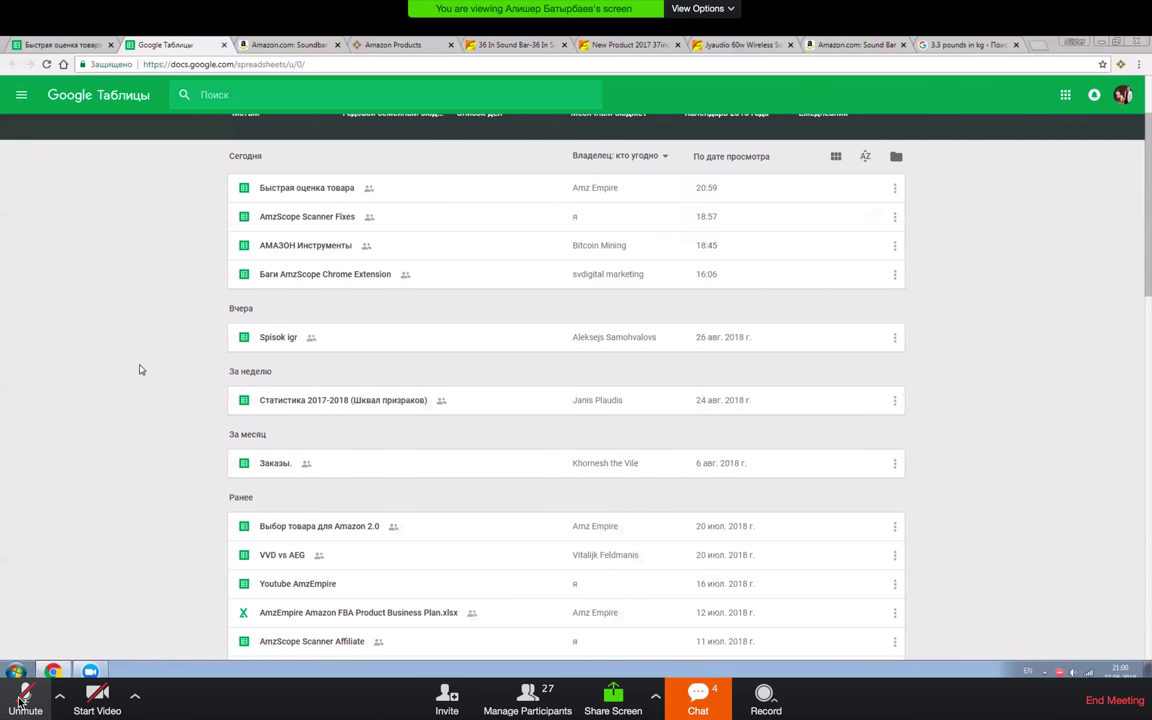
{"action": "scroll", "coordinate": [140, 370], "scroll_direction": "up", "scroll_amount": 2}
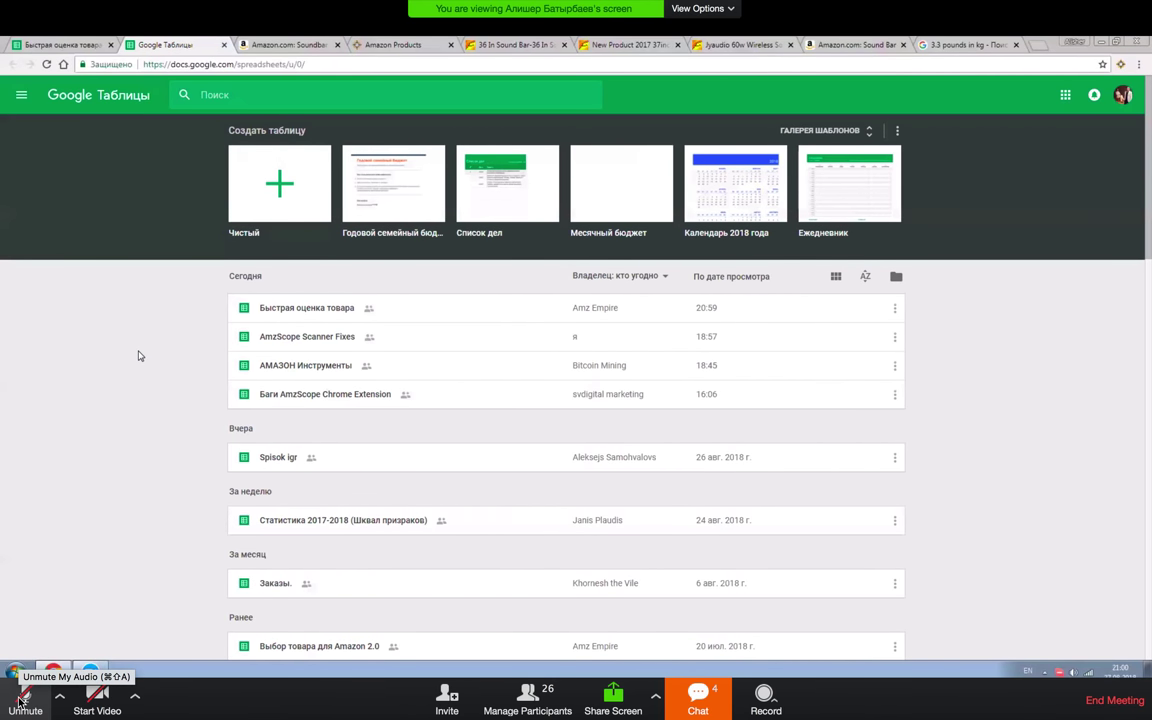
{"action": "scroll", "coordinate": [138, 350], "scroll_direction": "down", "scroll_amount": 3}
{"action": "scroll", "coordinate": [136, 342], "scroll_direction": "up", "scroll_amount": 3}
- Open the workbook AmzEmpire-Amazon-FBA-Product-Business-Plan (1) from the Downloads folder in Excel
{"action": "key", "text": "super+d"}
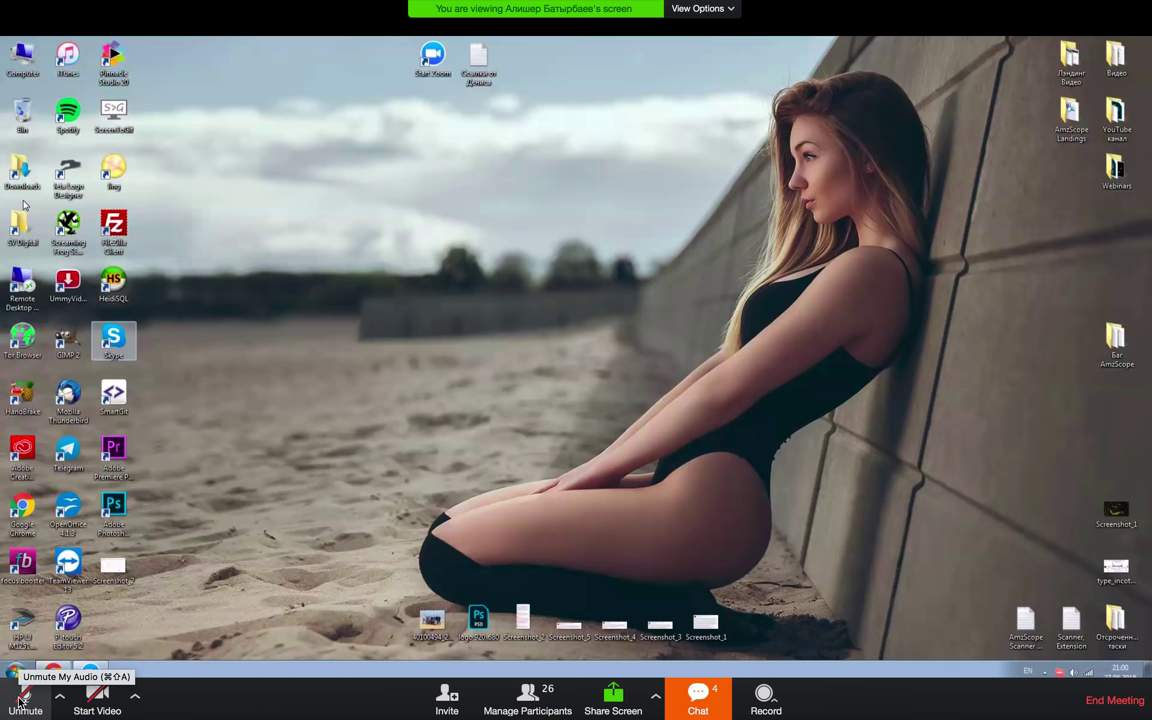
{"action": "double_click", "coordinate": [21, 165]}
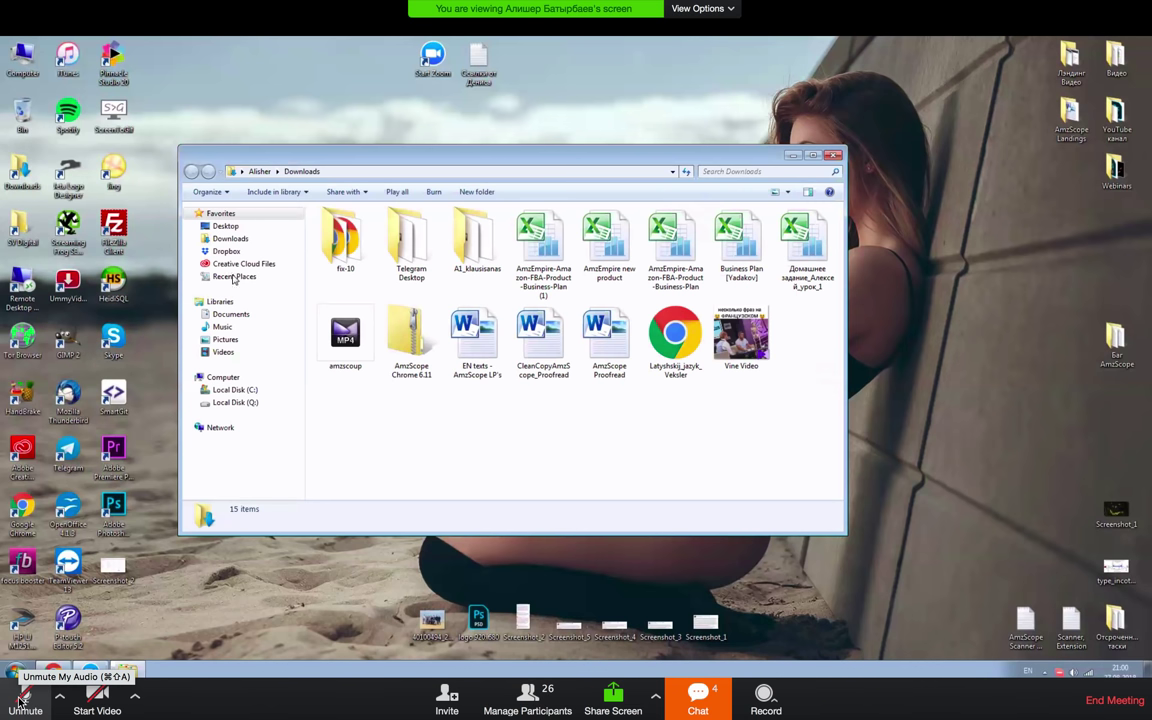
{"action": "left_click", "coordinate": [226, 251]}
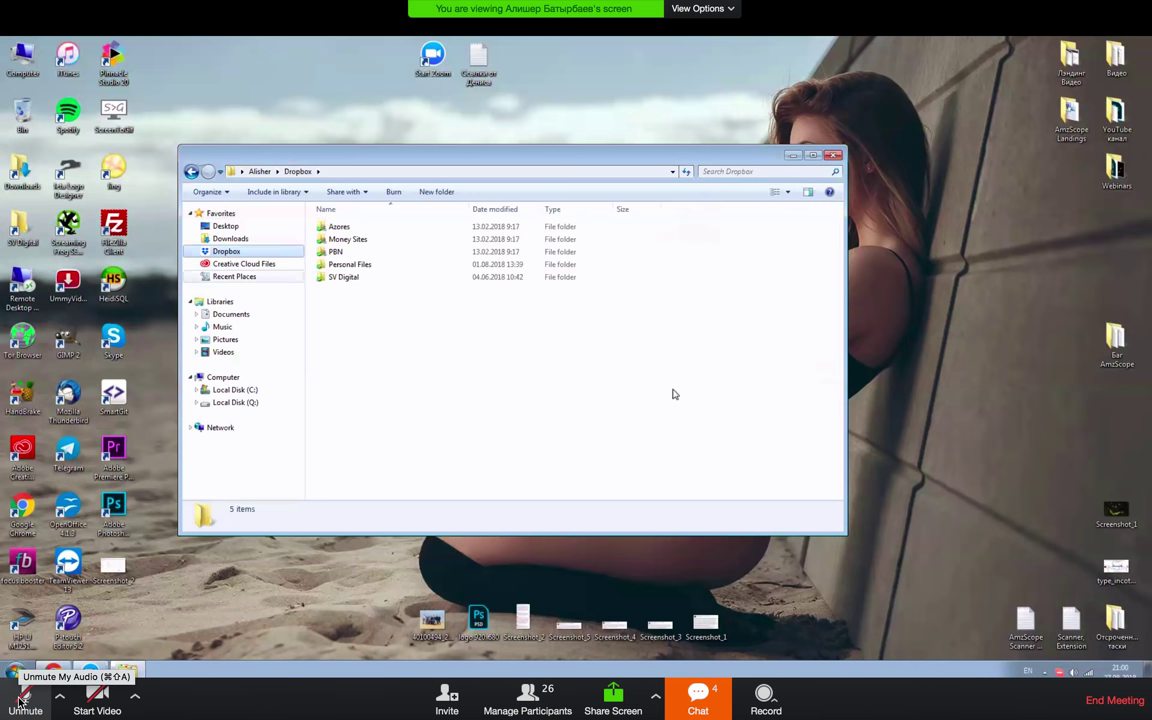
{"action": "key", "text": "alt+Left"}
{"action": "left_click", "coordinate": [612, 265]}
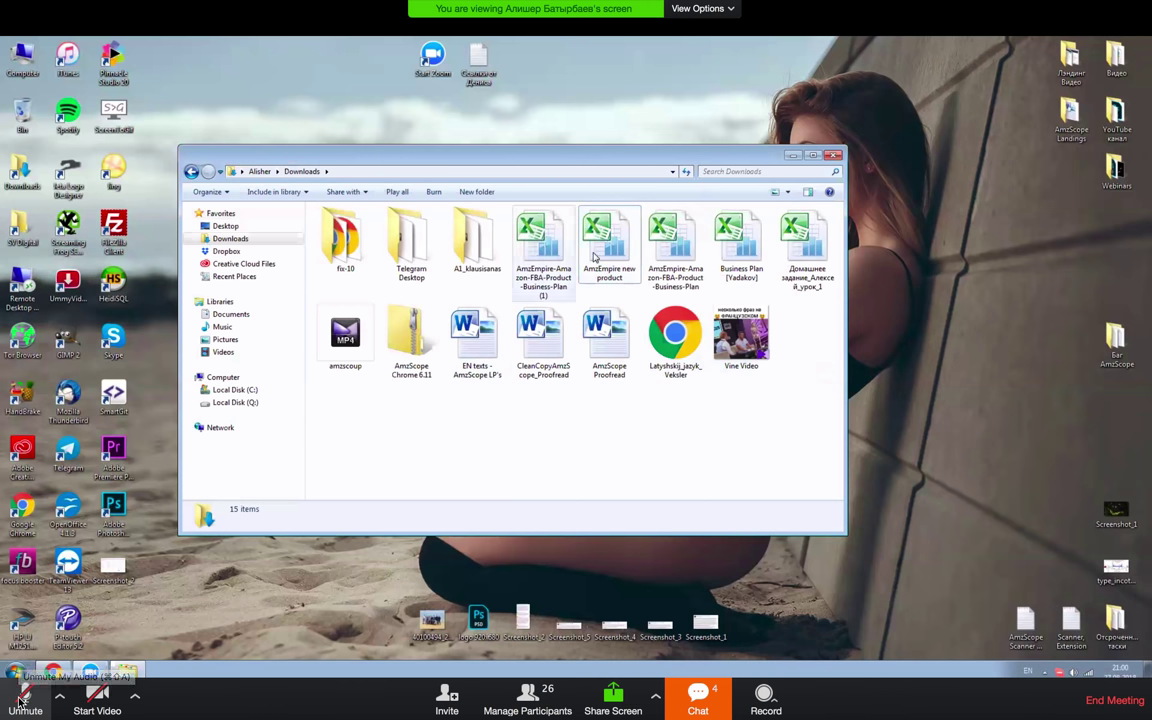
{"action": "left_click", "coordinate": [545, 260]}
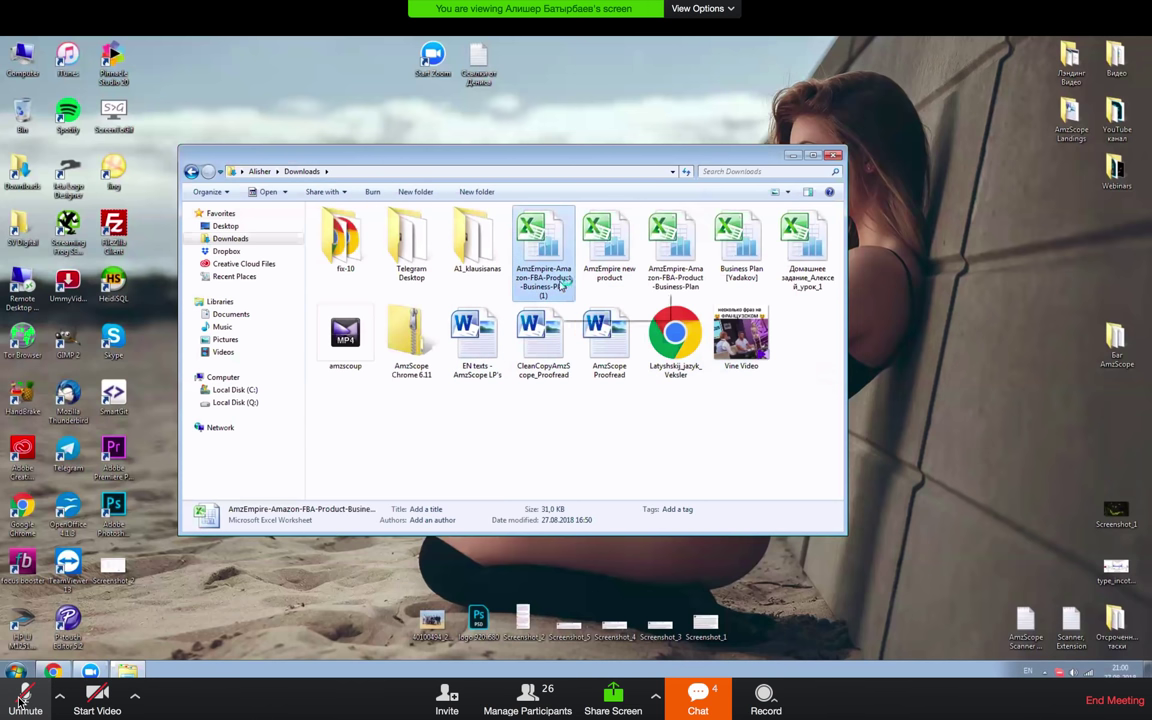
{"action": "double_click", "coordinate": [561, 283]}
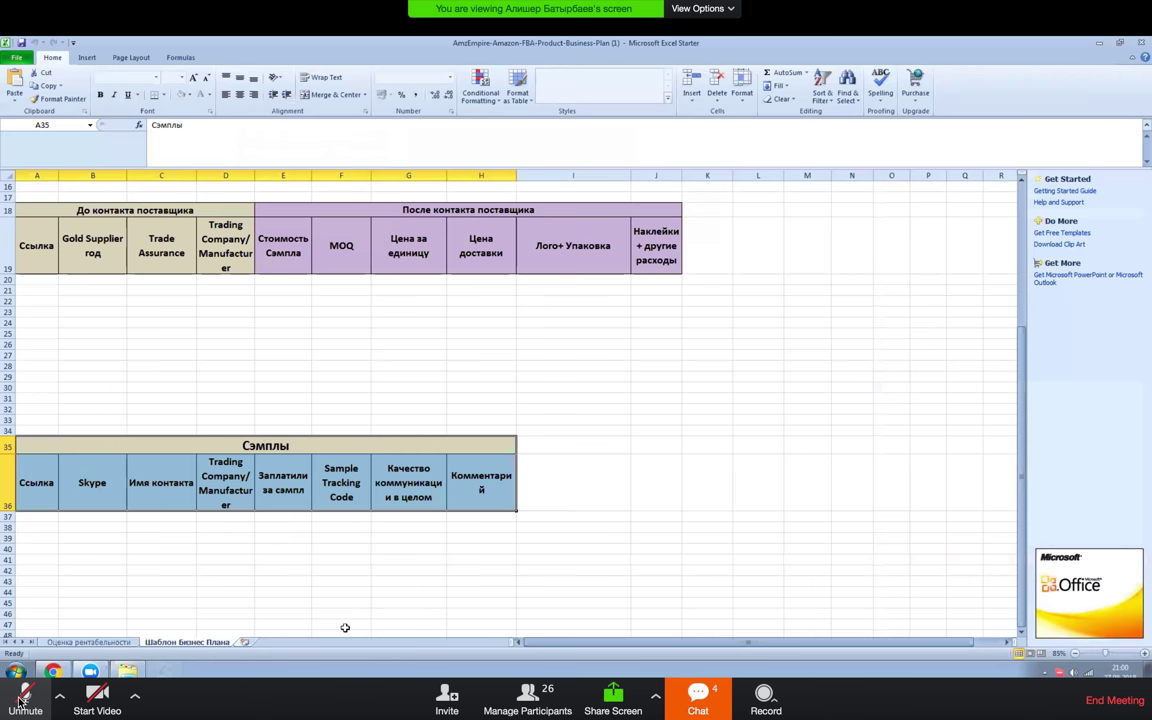
- Enter 400 as the MOQ in A12 and 400 as the stock left after the review giveaway in B12 of the business plan
{"action": "scroll", "coordinate": [565, 415], "scroll_direction": "up", "scroll_amount": 5}
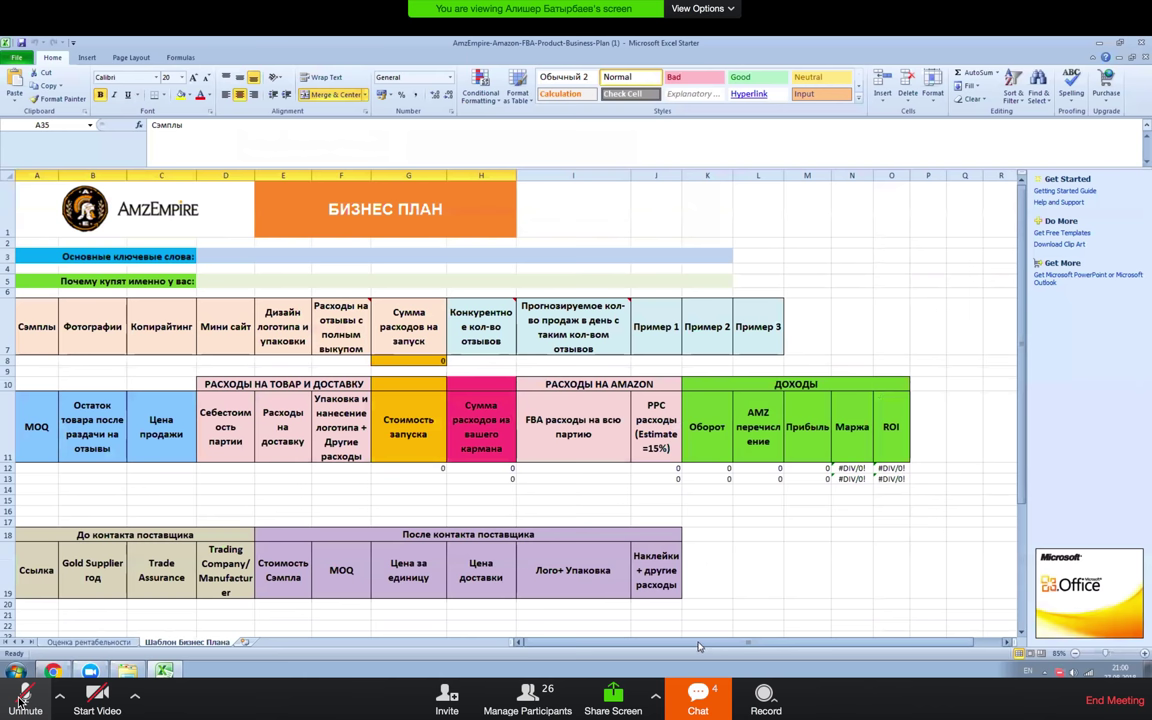
{"action": "left_click", "coordinate": [36, 468]}
{"action": "type", "text": "400"}
{"action": "key", "text": "Tab"}
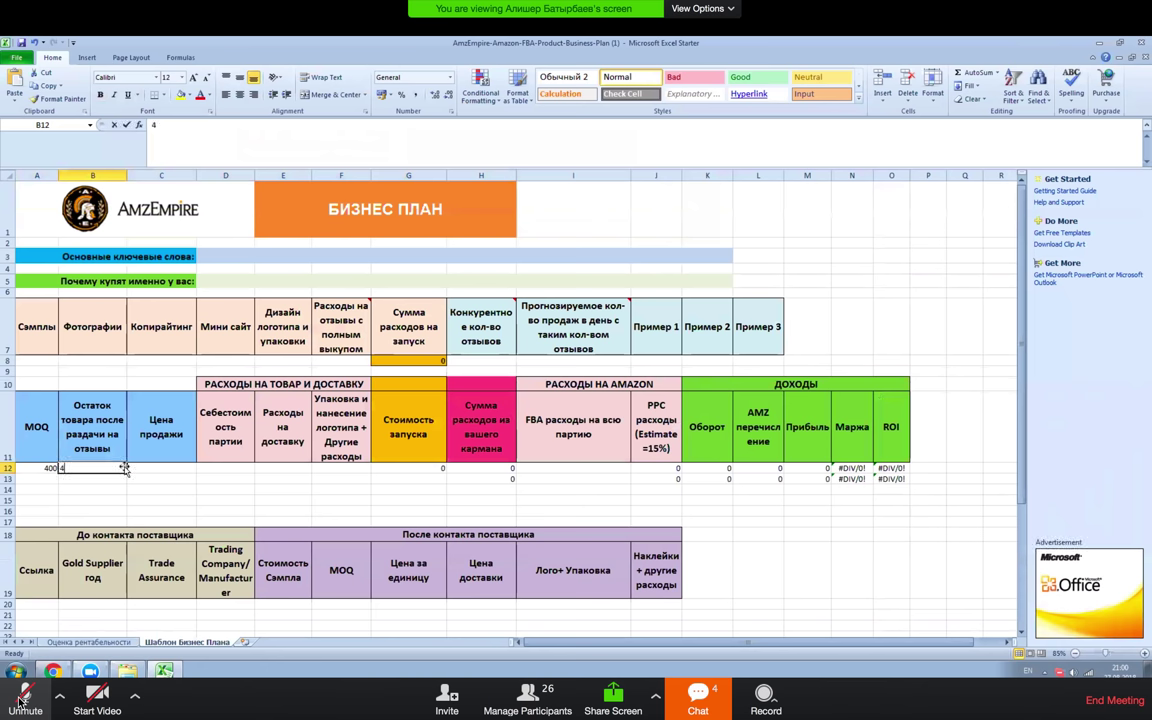
{"action": "type", "text": "400"}
- Select the selling price cell C12, then switch briefly to Chrome and return to the Excel business plan
{"action": "left_click", "coordinate": [157, 469]}
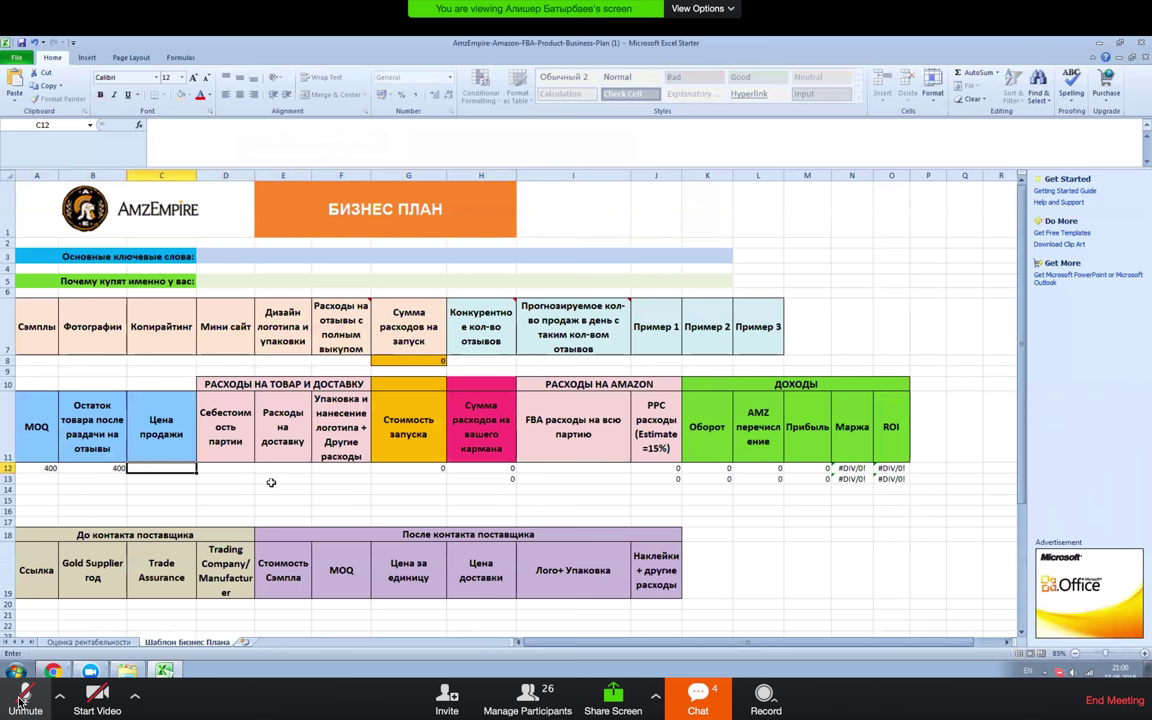
{"action": "left_click", "coordinate": [52, 671]}
{"action": "left_click", "coordinate": [164, 671]}
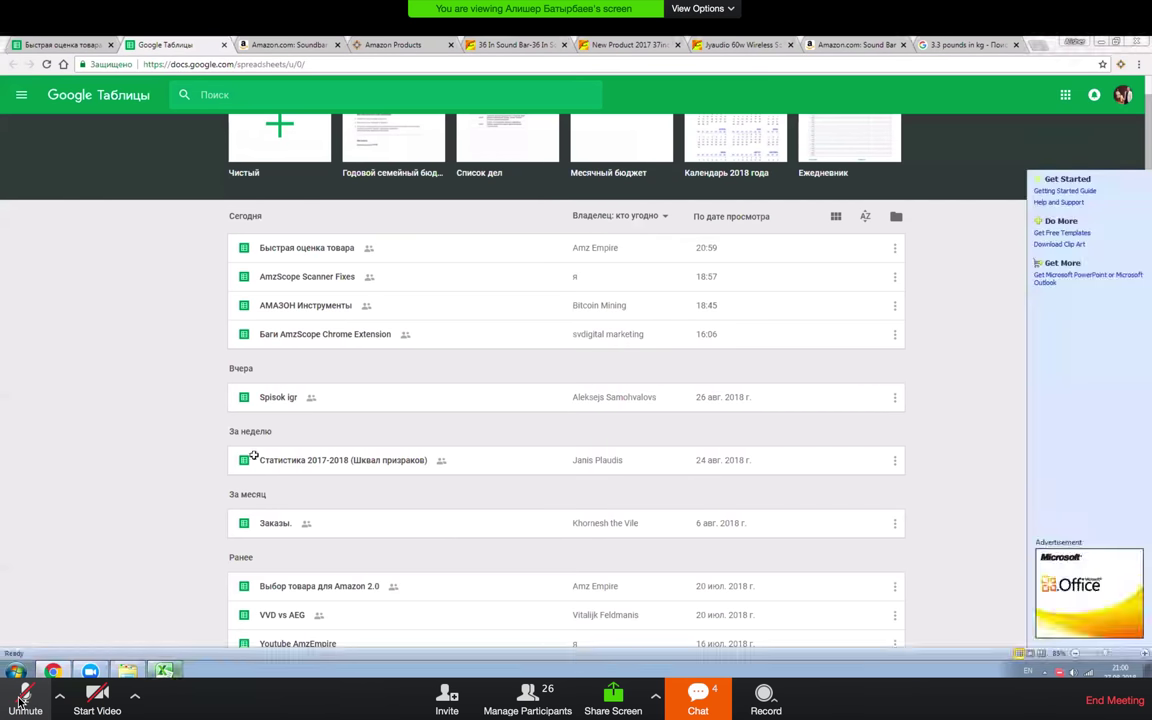